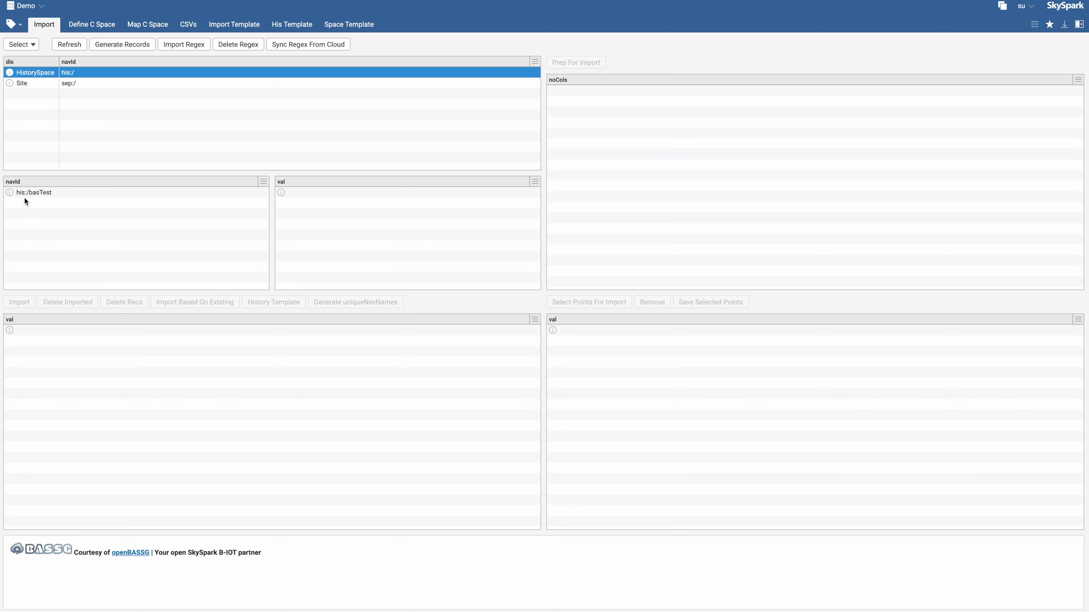
Generate records for the his:/basTest navId using the selected connector
{"action": "left_click_drag", "start_coordinate": [49, 199], "coordinate": [84, 201]}
{"action": "key", "text": "super+c"}
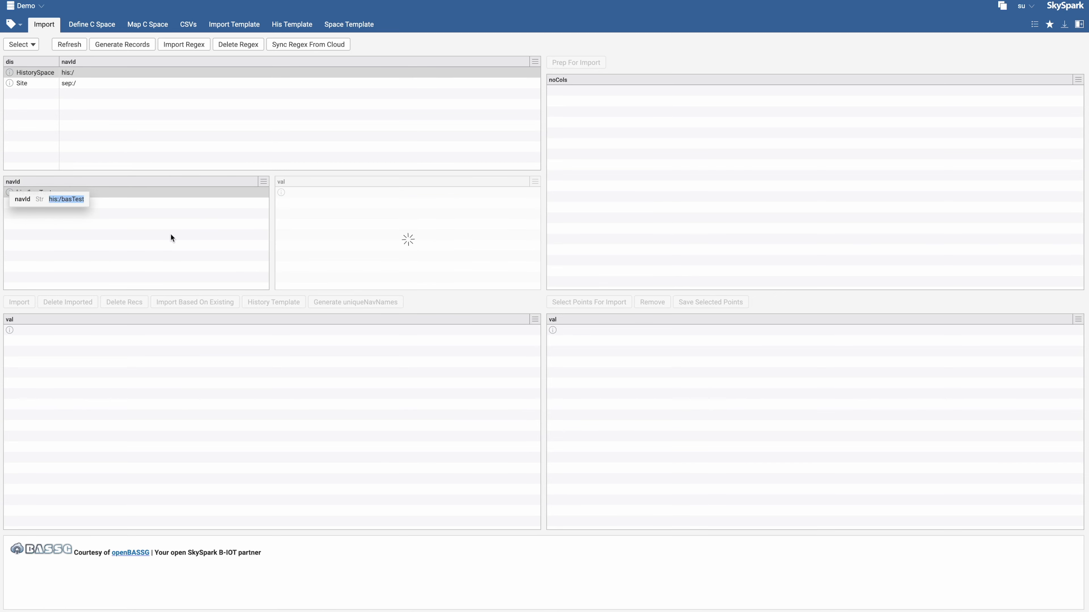
{"action": "left_click", "coordinate": [125, 44]}
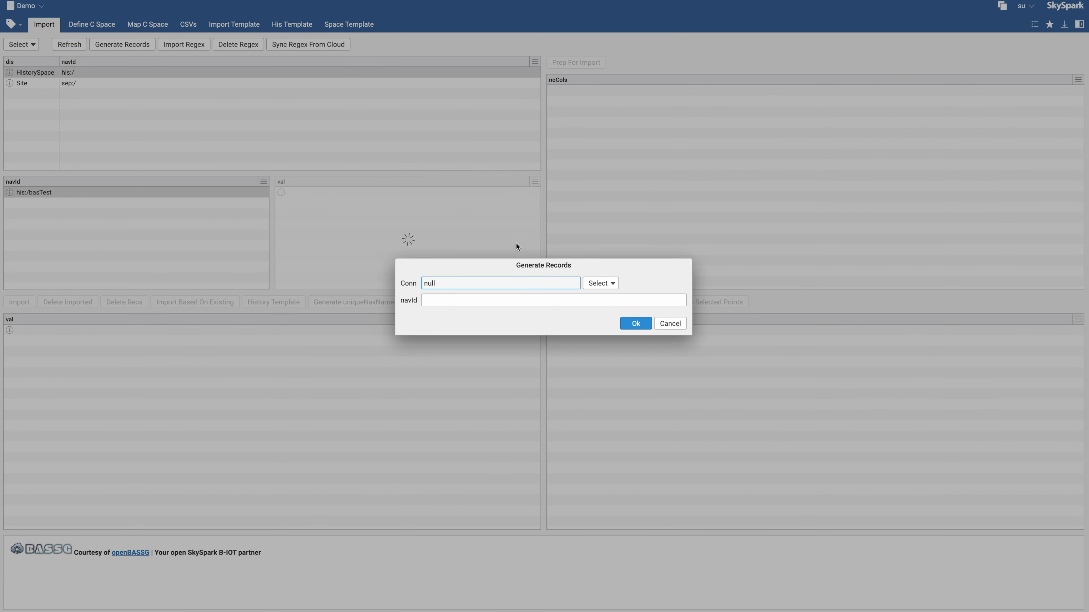
{"action": "left_click", "coordinate": [597, 283]}
{"action": "double_click", "coordinate": [608, 334]}
{"action": "left_click", "coordinate": [477, 300]}
{"action": "key", "text": "super+v"}
{"action": "left_click", "coordinate": [642, 327]}
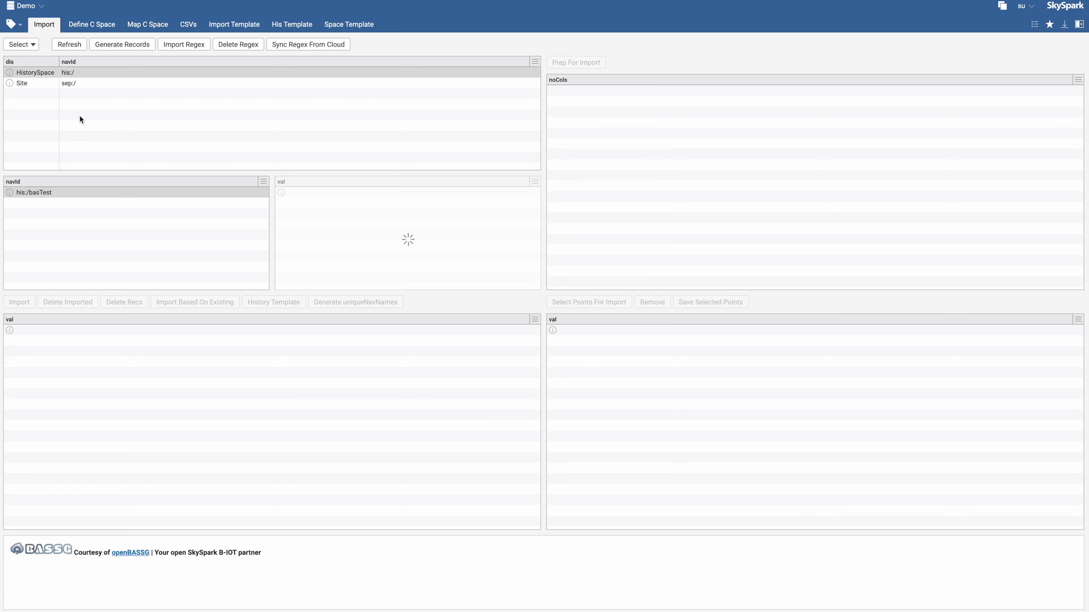
Open SiteA's equipment list, select VAV1 through VAV7 and prep them for import
{"action": "left_click", "coordinate": [48, 84]}
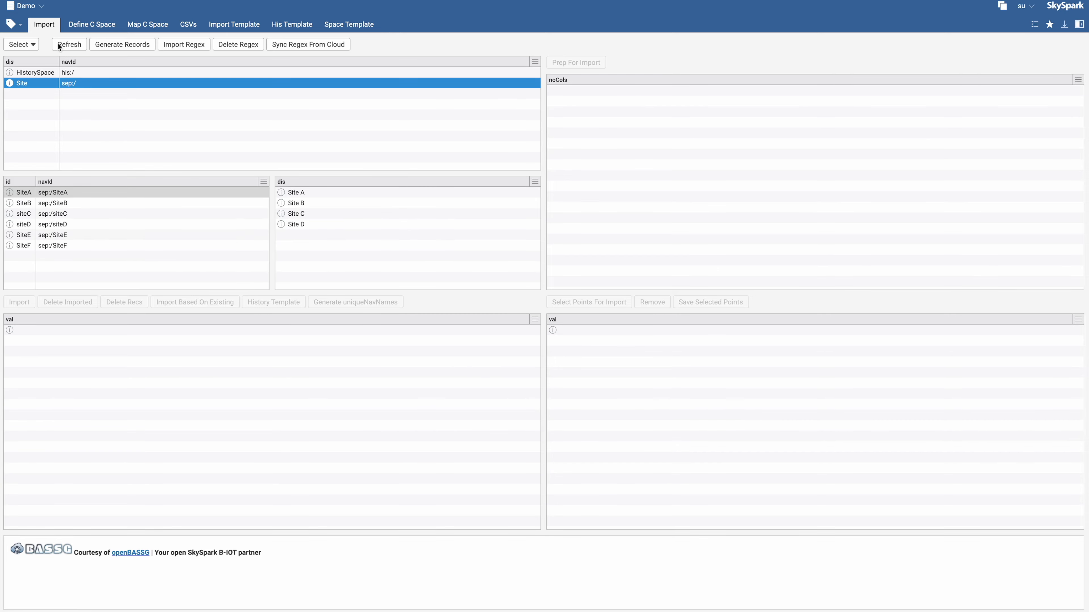
{"action": "left_click", "coordinate": [50, 195]}
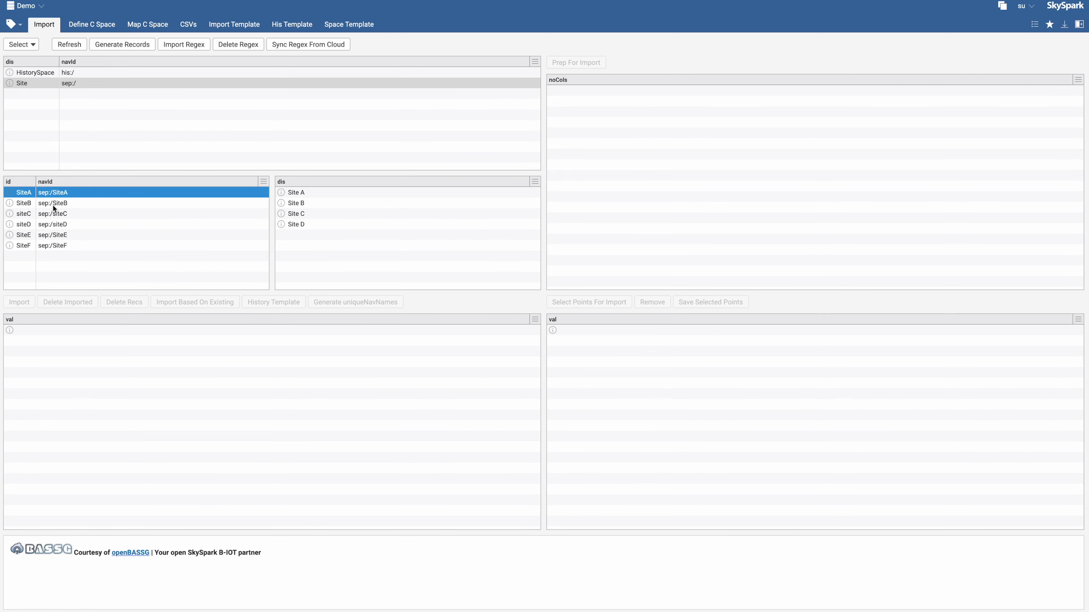
{"action": "left_click", "coordinate": [64, 192]}
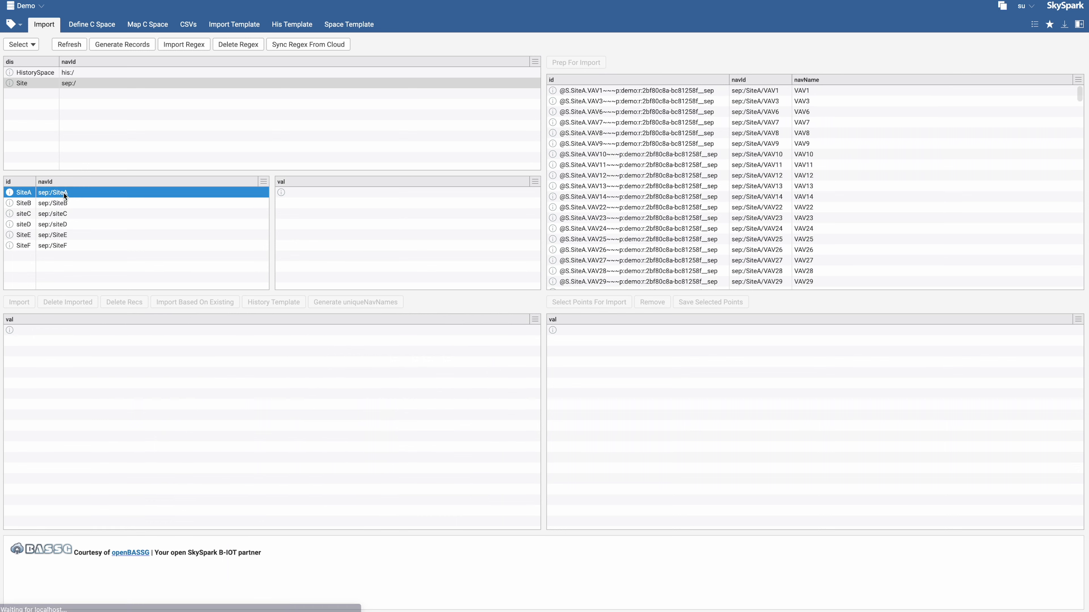
{"action": "scroll", "coordinate": [725, 163], "scroll_direction": "down", "scroll_amount": 3}
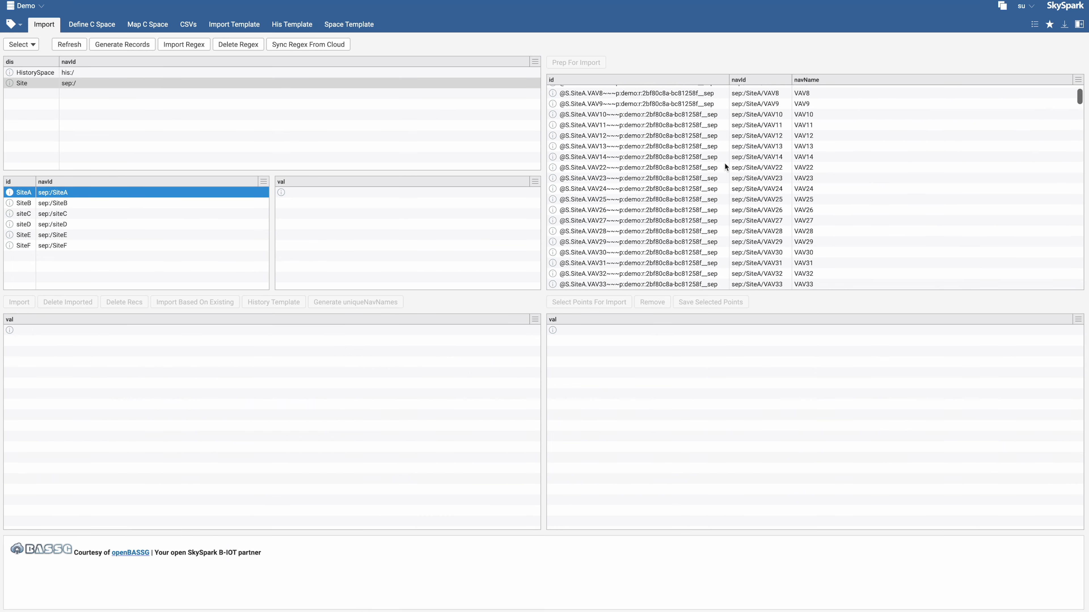
{"action": "scroll", "coordinate": [833, 124], "scroll_direction": "down", "scroll_amount": 6}
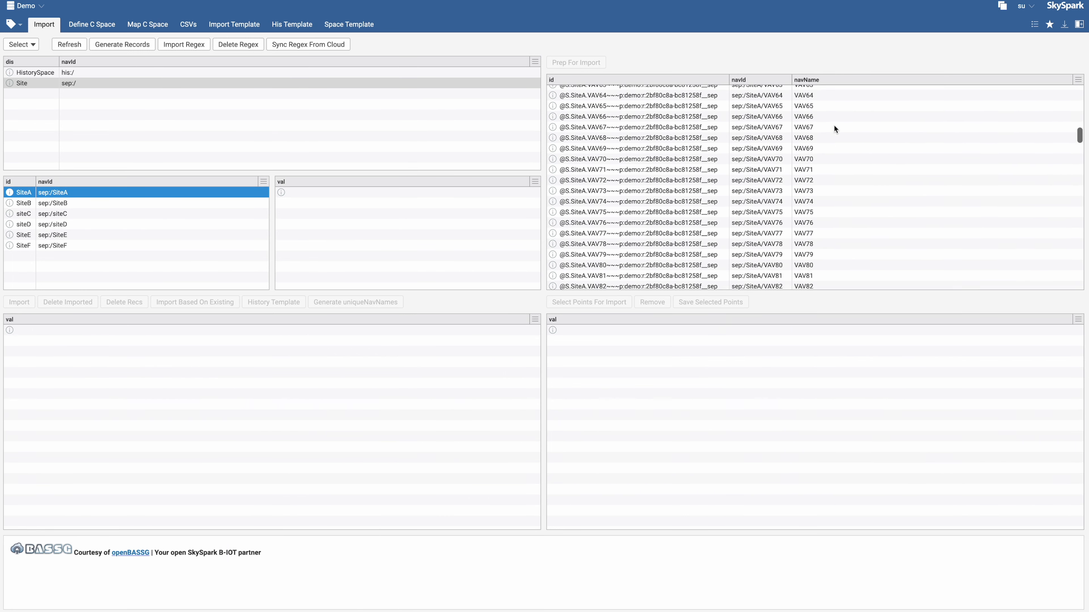
{"action": "scroll", "coordinate": [833, 127], "scroll_direction": "up", "scroll_amount": 8}
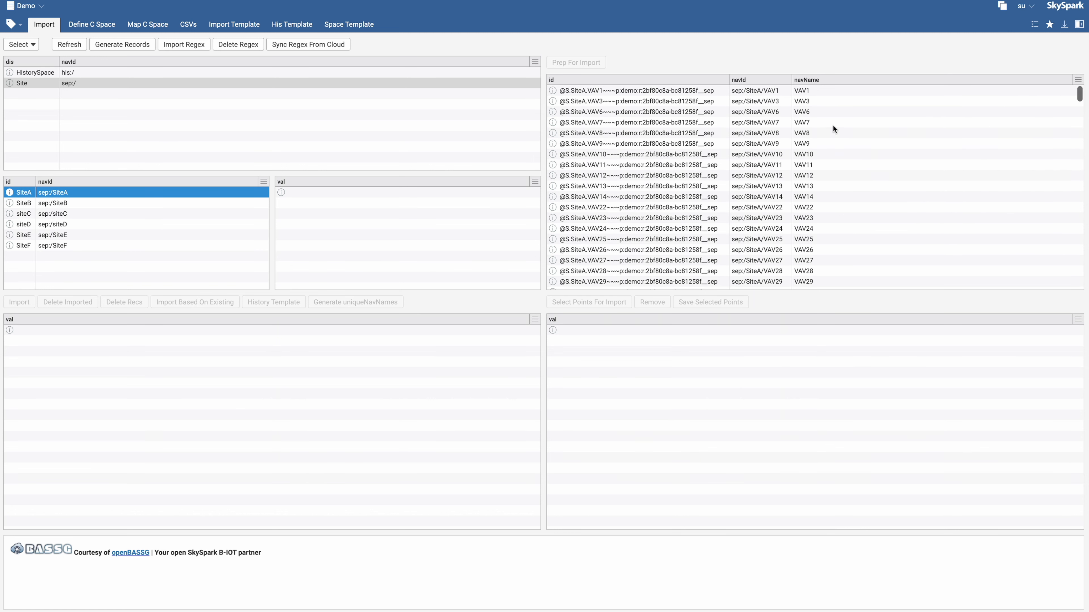
{"action": "left_click", "coordinate": [806, 91]}
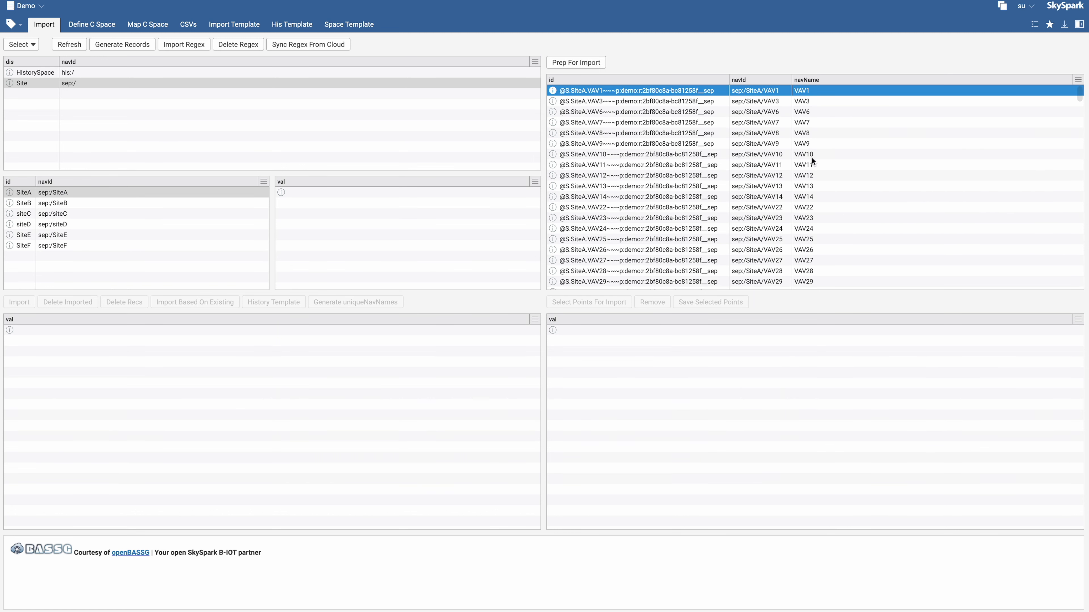
{"action": "left_click", "coordinate": [810, 122], "text": "shift"}
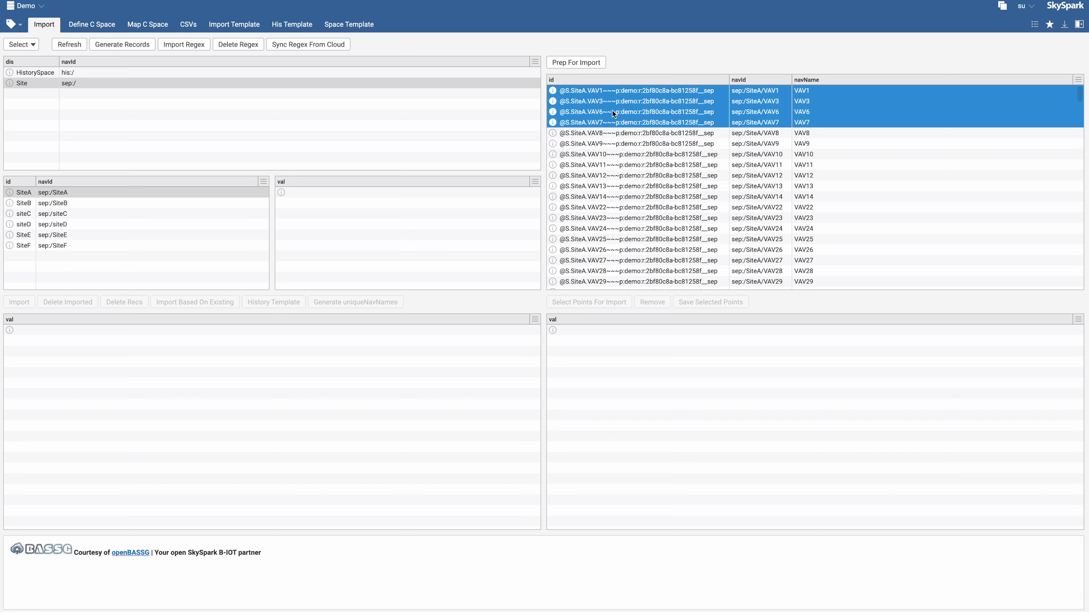
{"action": "left_click", "coordinate": [583, 65]}
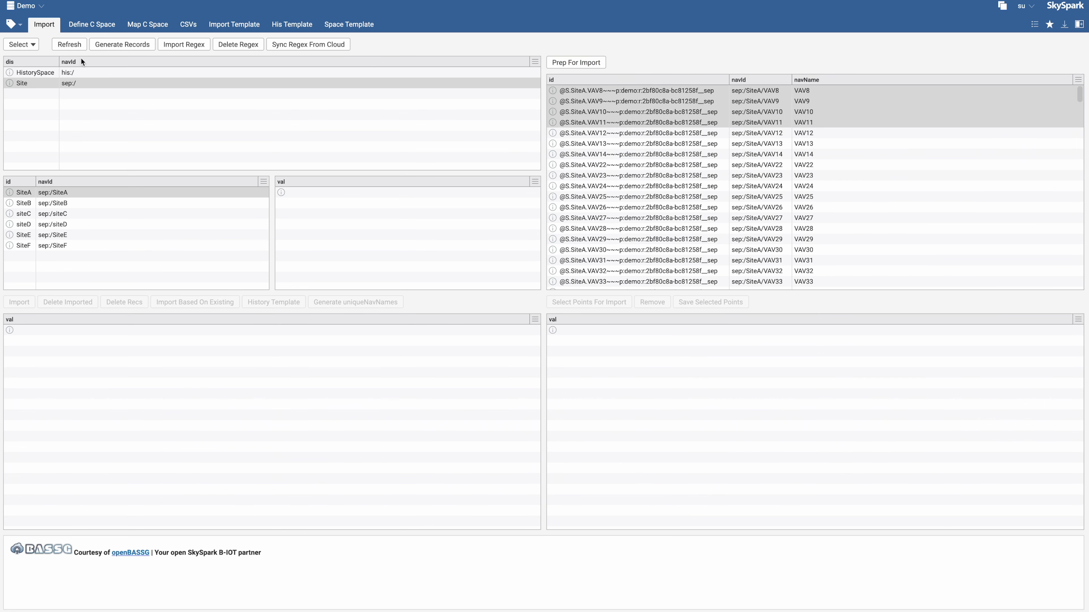
{"action": "left_click", "coordinate": [69, 44]}
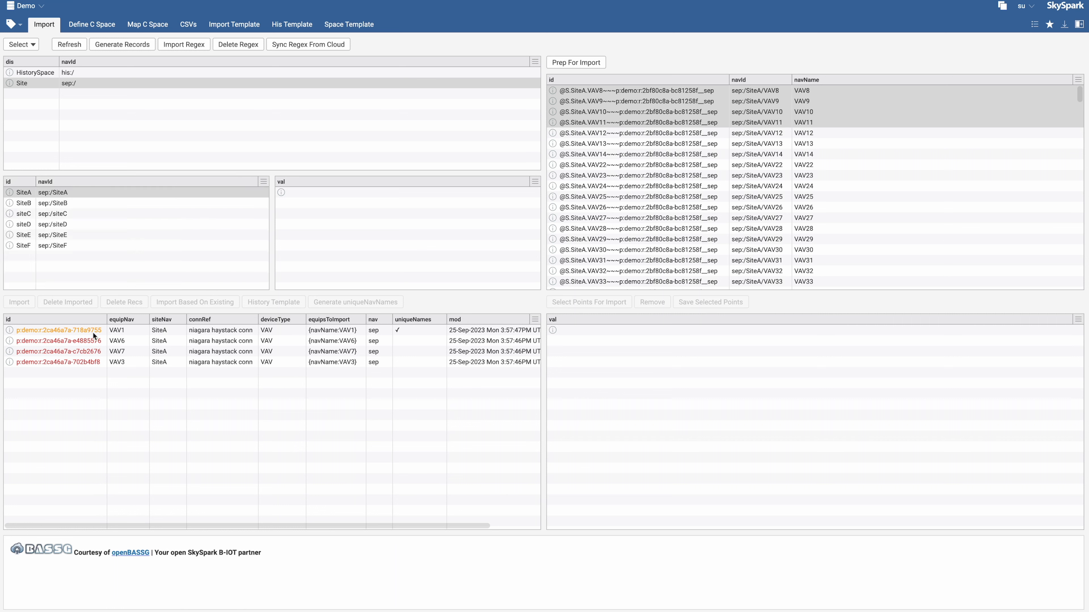
Review the points of each prepared VAV equipment record and refresh the list
{"action": "left_click", "coordinate": [80, 330]}
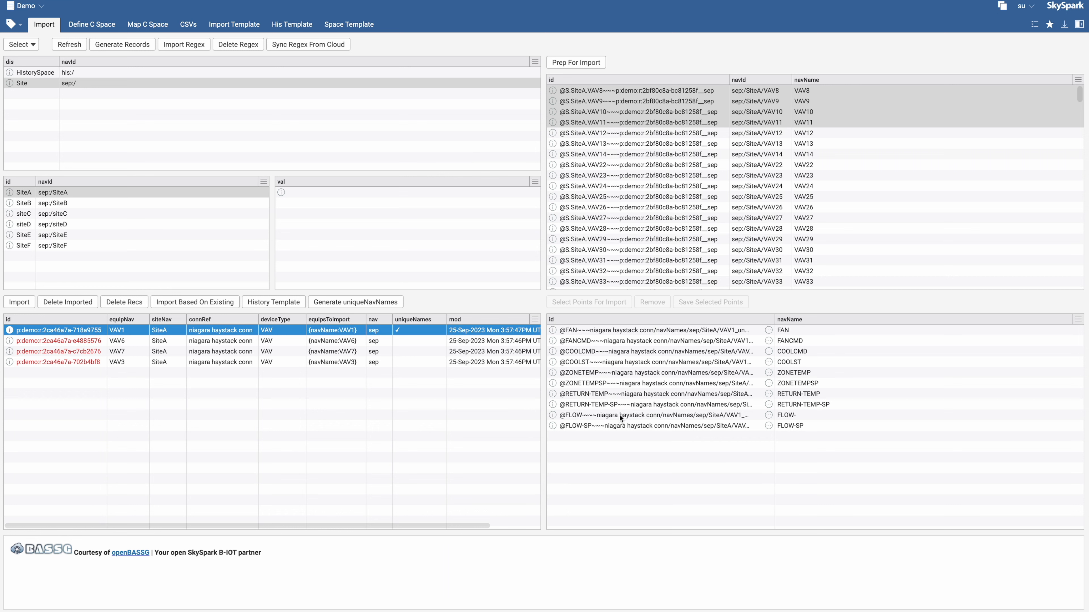
{"action": "left_click", "coordinate": [74, 404]}
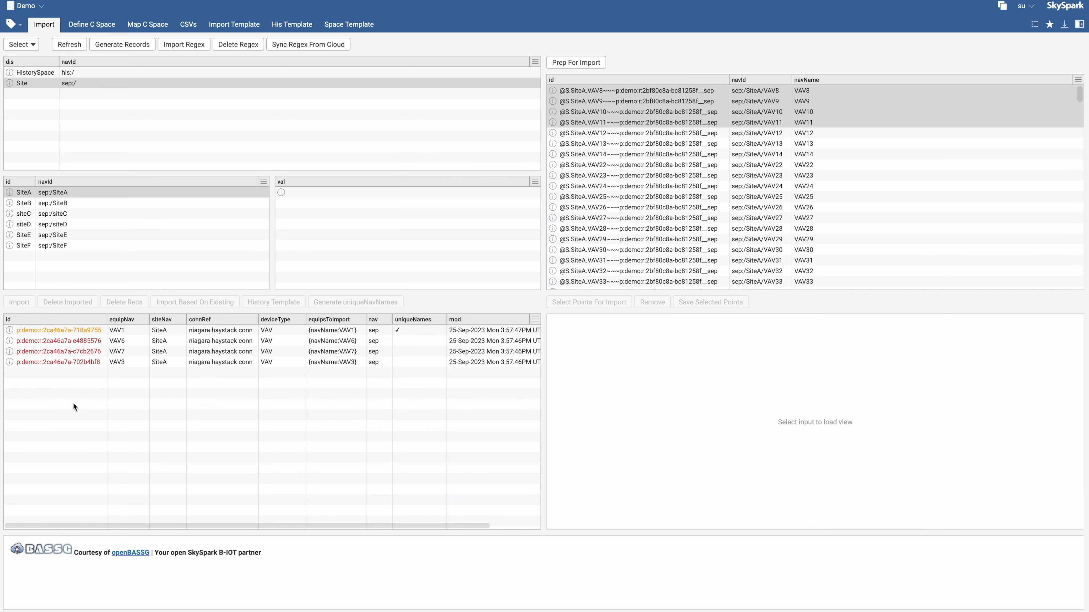
{"action": "left_click", "coordinate": [108, 340]}
{"action": "left_click", "coordinate": [108, 351]}
{"action": "left_click", "coordinate": [106, 361]}
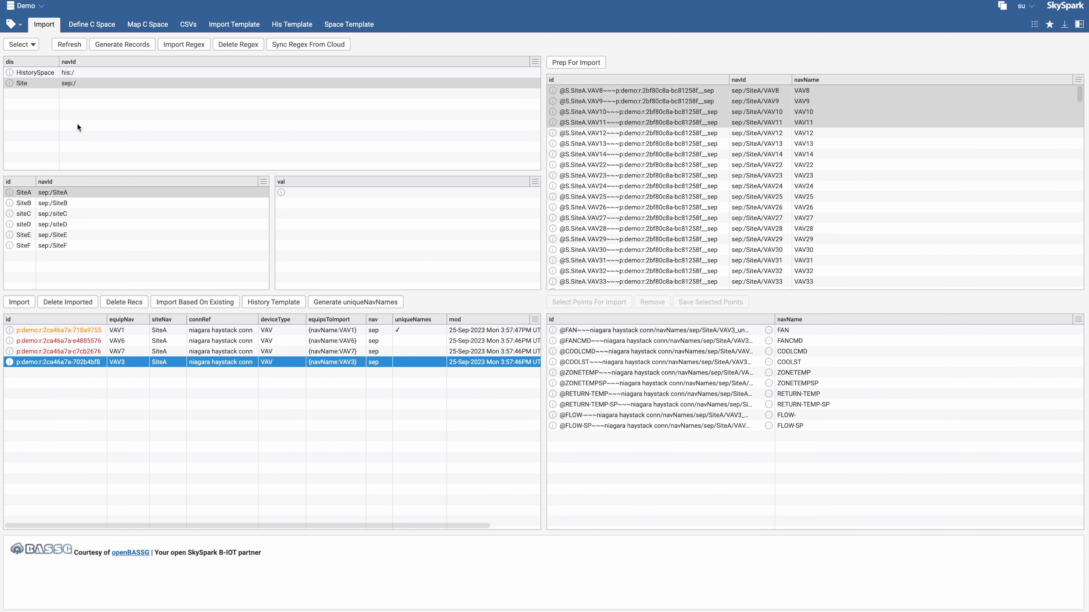
{"action": "left_click", "coordinate": [61, 46]}
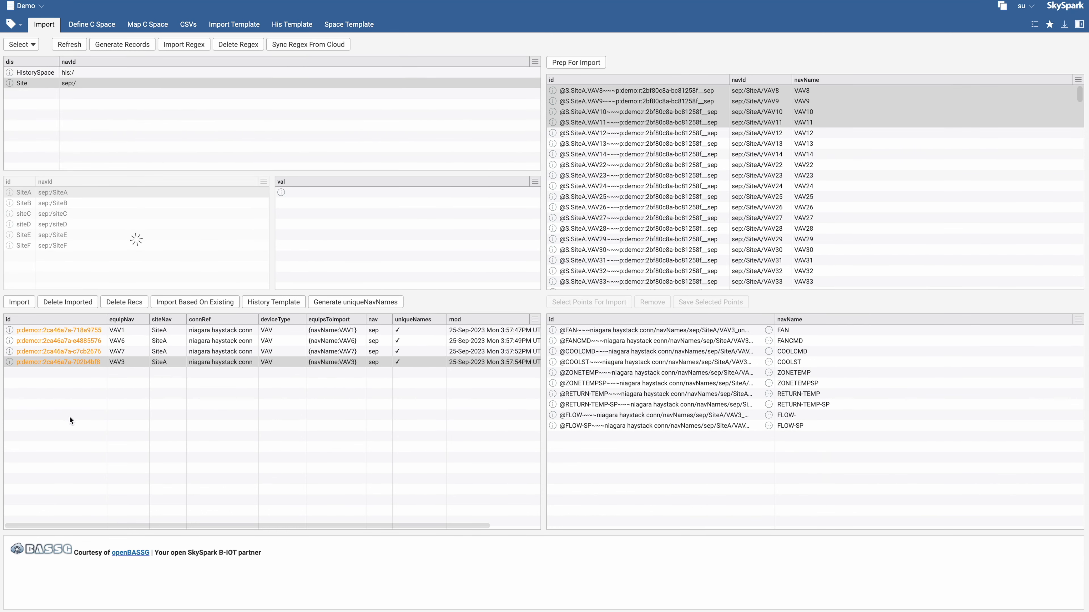
Select VAV1's points from FAN through RETURN-TEMP-SP for import
{"action": "left_click", "coordinate": [369, 332]}
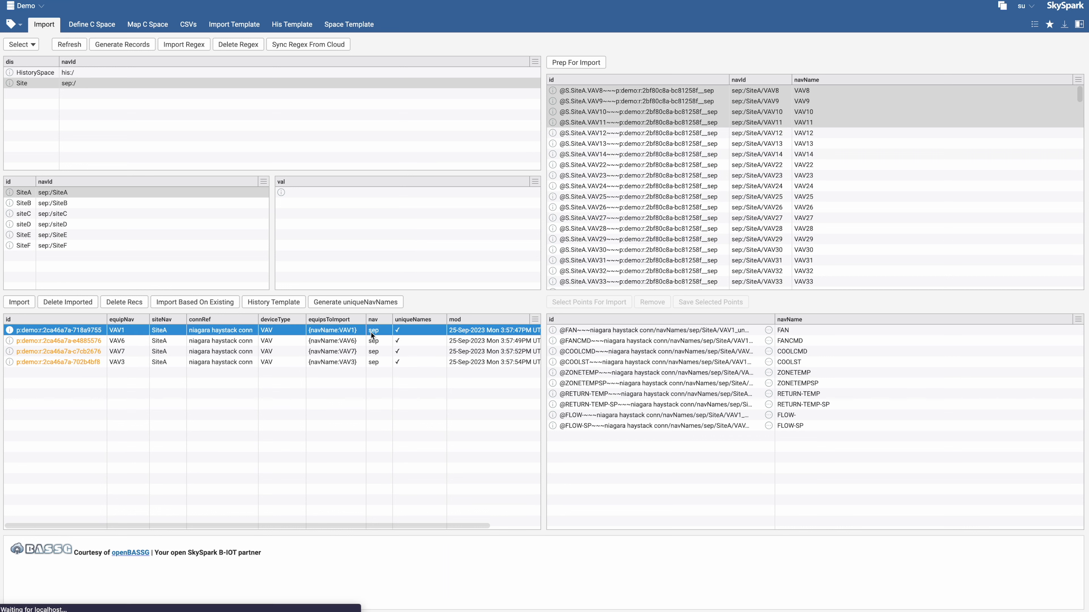
{"action": "left_click", "coordinate": [798, 331]}
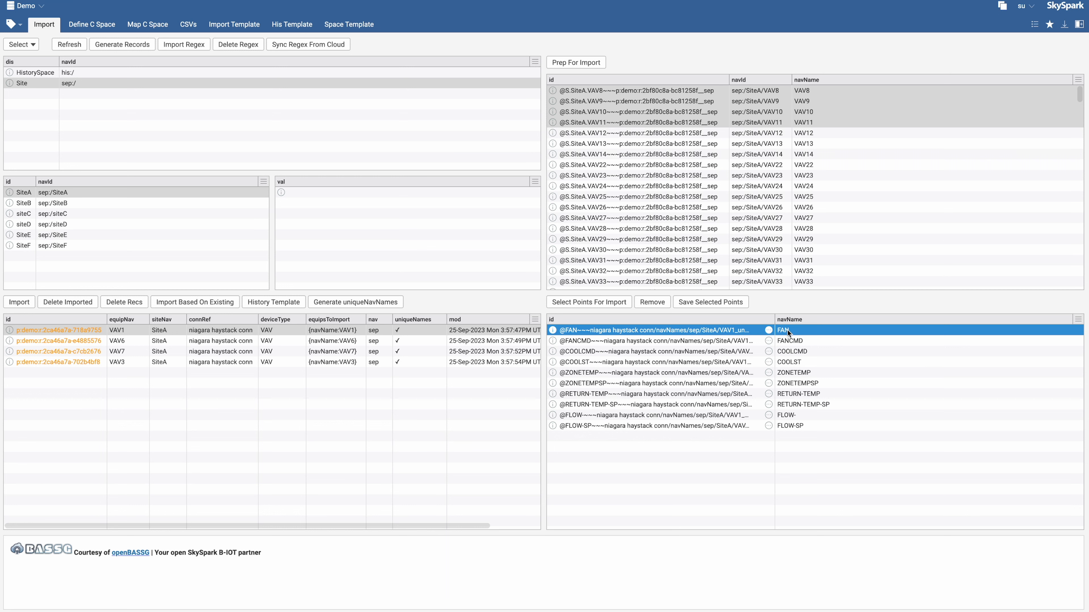
{"action": "left_click", "coordinate": [792, 403], "text": "shift"}
{"action": "left_click", "coordinate": [587, 304]}
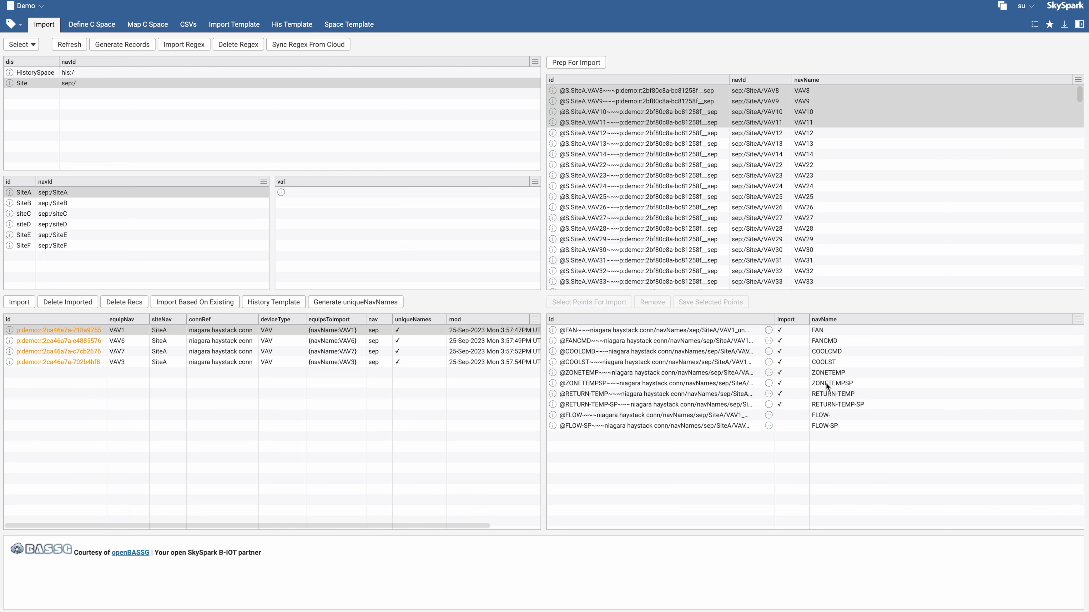
Remove the RETURN-TEMP-SP point from the import selection and select it for import again
{"action": "left_click", "coordinate": [781, 403]}
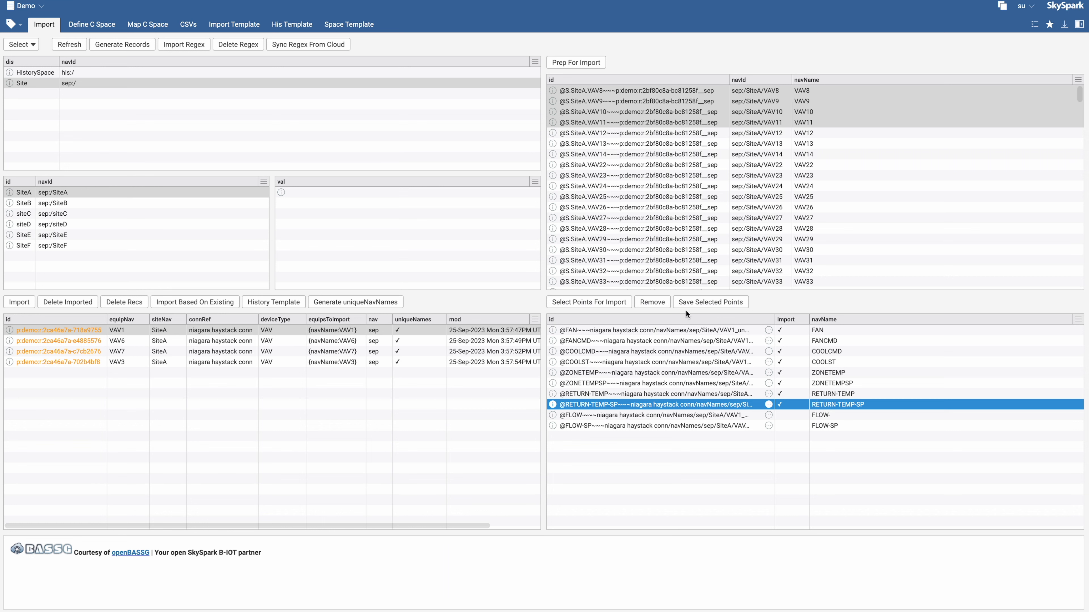
{"action": "left_click", "coordinate": [650, 303]}
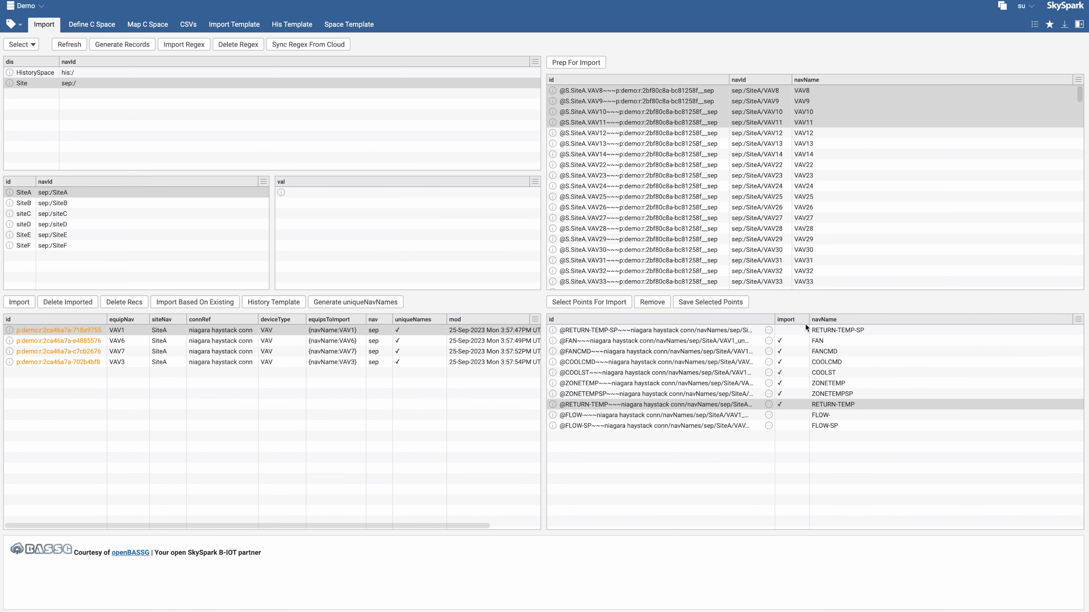
{"action": "left_click", "coordinate": [597, 305]}
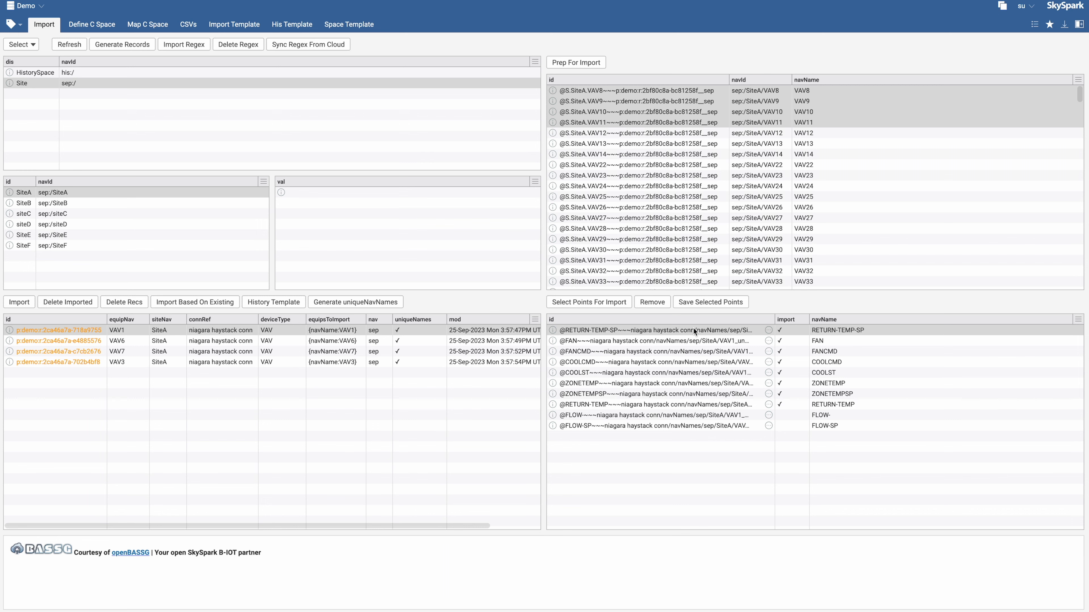
Save VAV1's selected points as a template named VAV1
{"action": "left_click", "coordinate": [710, 304]}
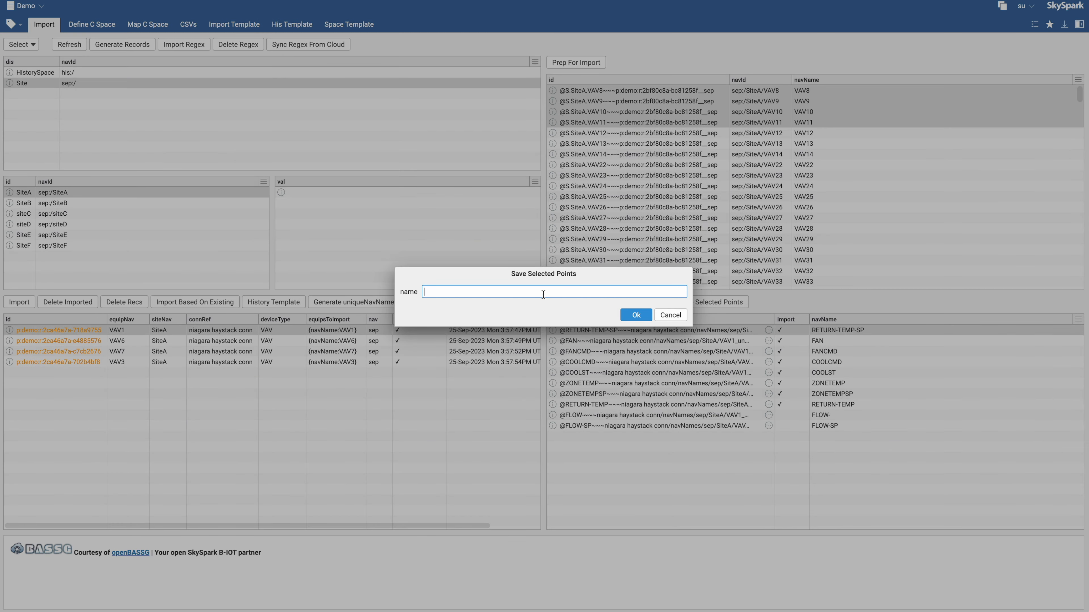
{"action": "type", "text": "VAV1"}
{"action": "left_click", "coordinate": [647, 316]}
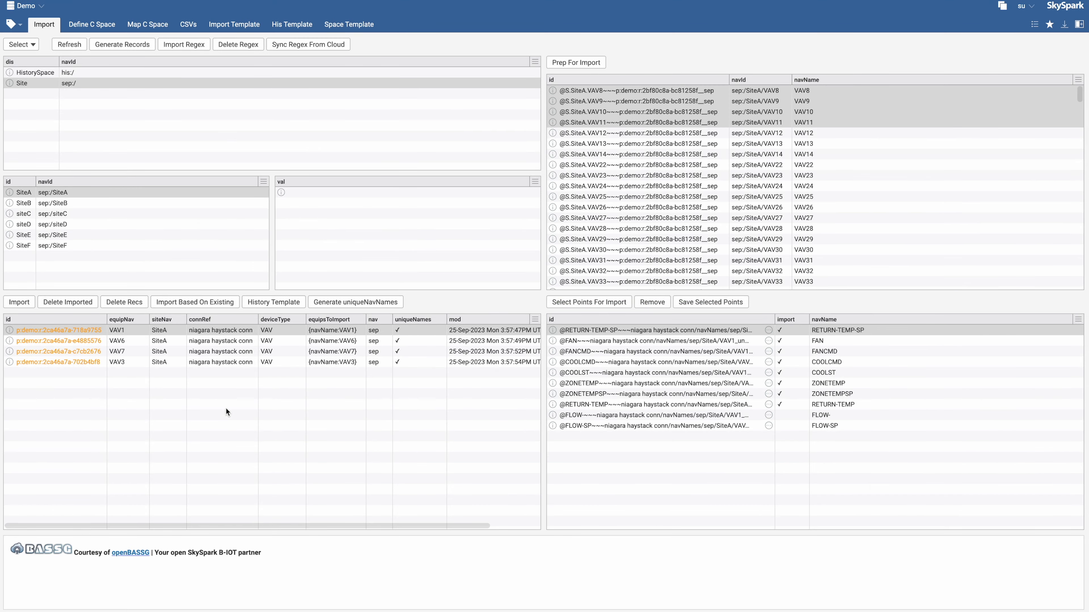
Apply the VAV1 template to VAV6, VAV7 and VAV3 with Import Based On Existing
{"action": "left_click", "coordinate": [254, 342]}
{"action": "left_click", "coordinate": [260, 362], "text": "shift"}
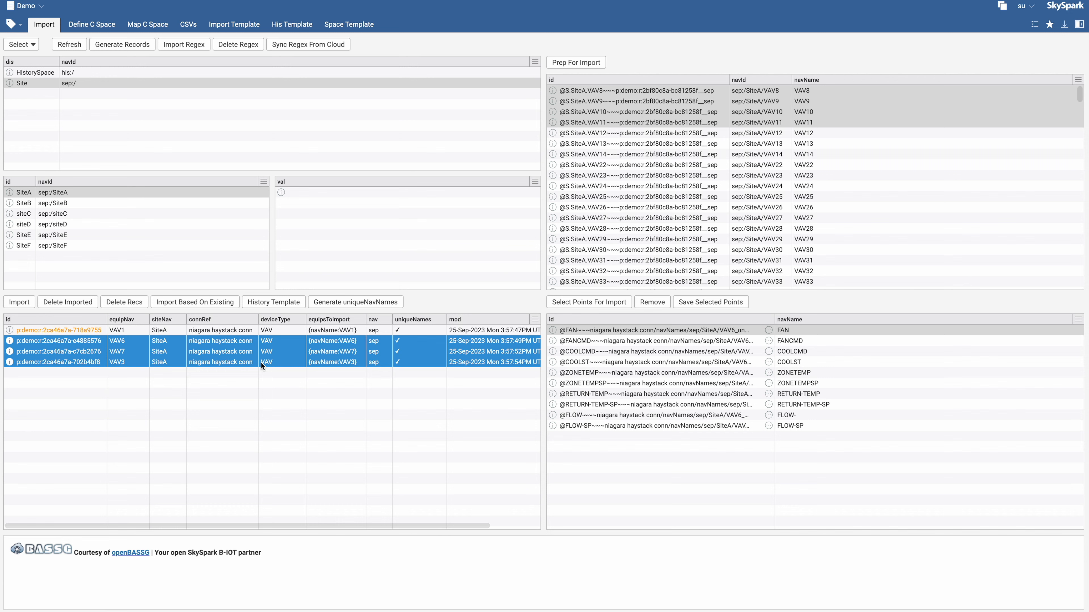
{"action": "left_click", "coordinate": [184, 304]}
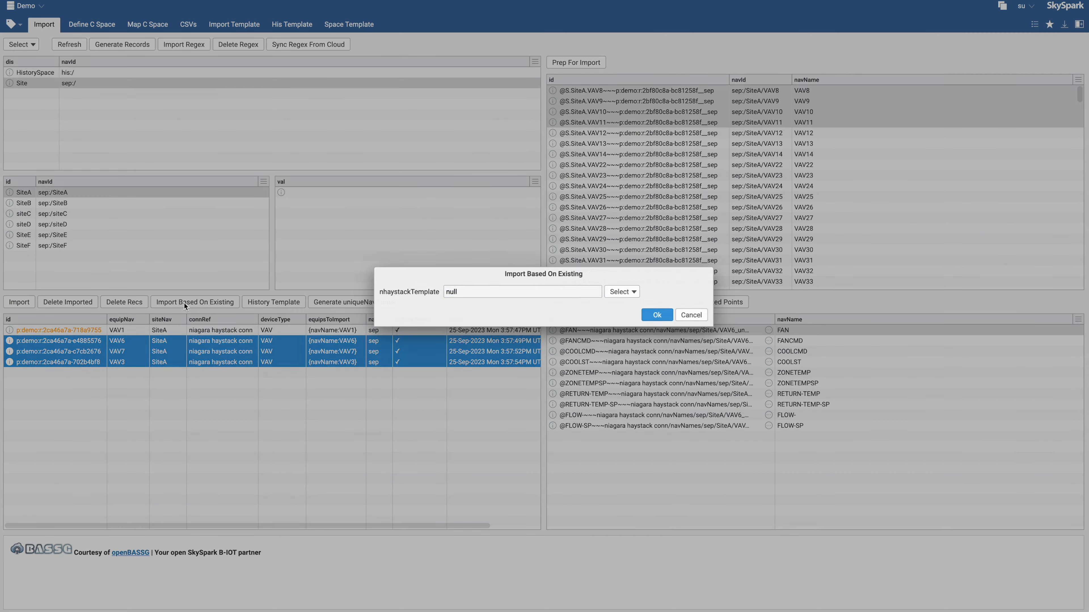
{"action": "left_click", "coordinate": [617, 293]}
{"action": "double_click", "coordinate": [629, 343]}
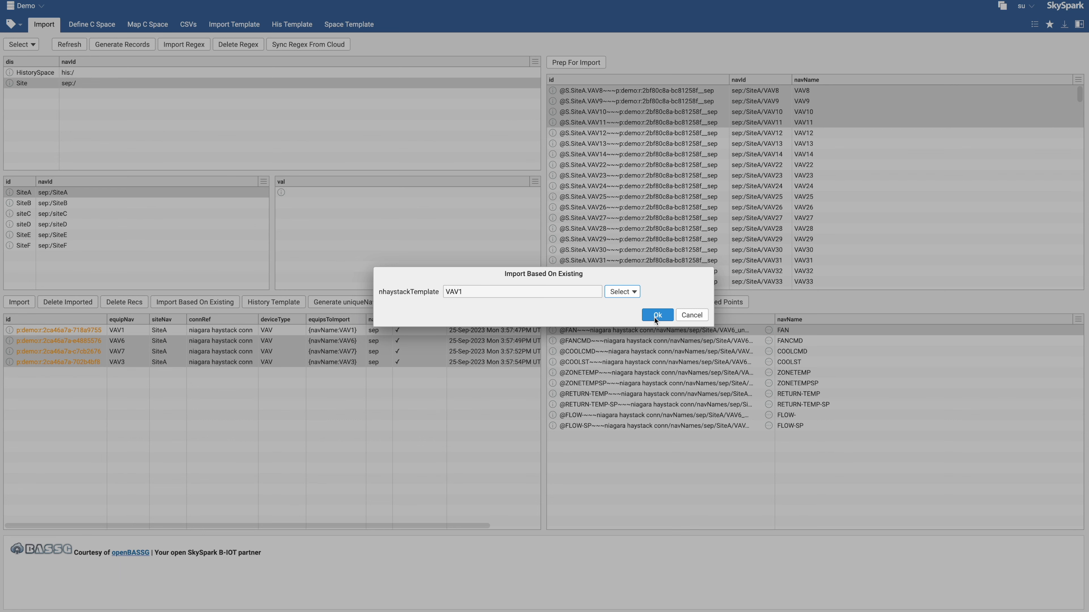
{"action": "left_click", "coordinate": [655, 318]}
Select all four VAV equipment records and import them
{"action": "left_click", "coordinate": [313, 351]}
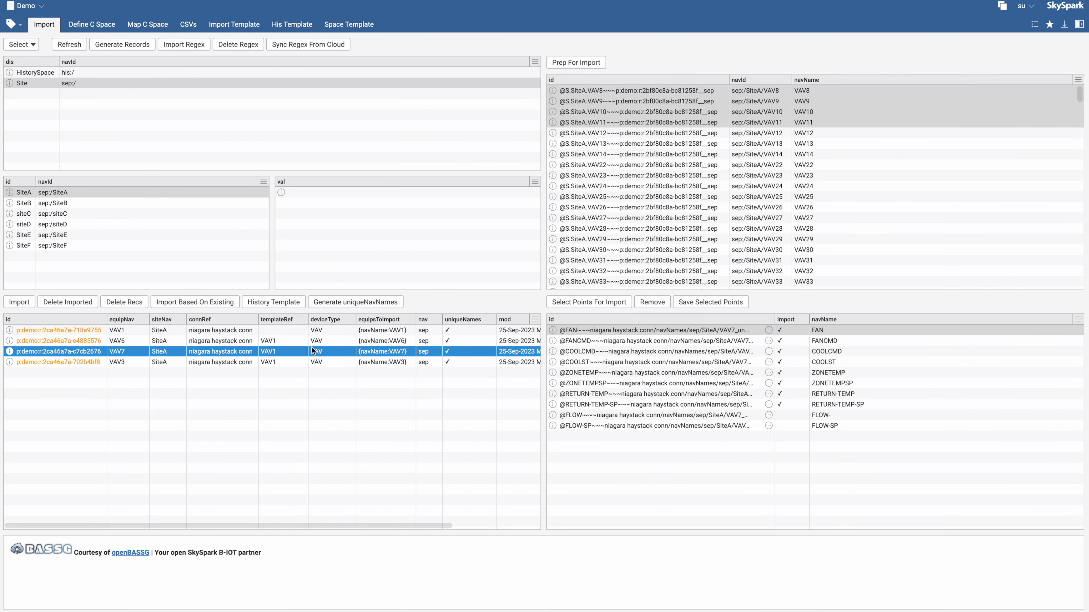
{"action": "left_click", "coordinate": [312, 361]}
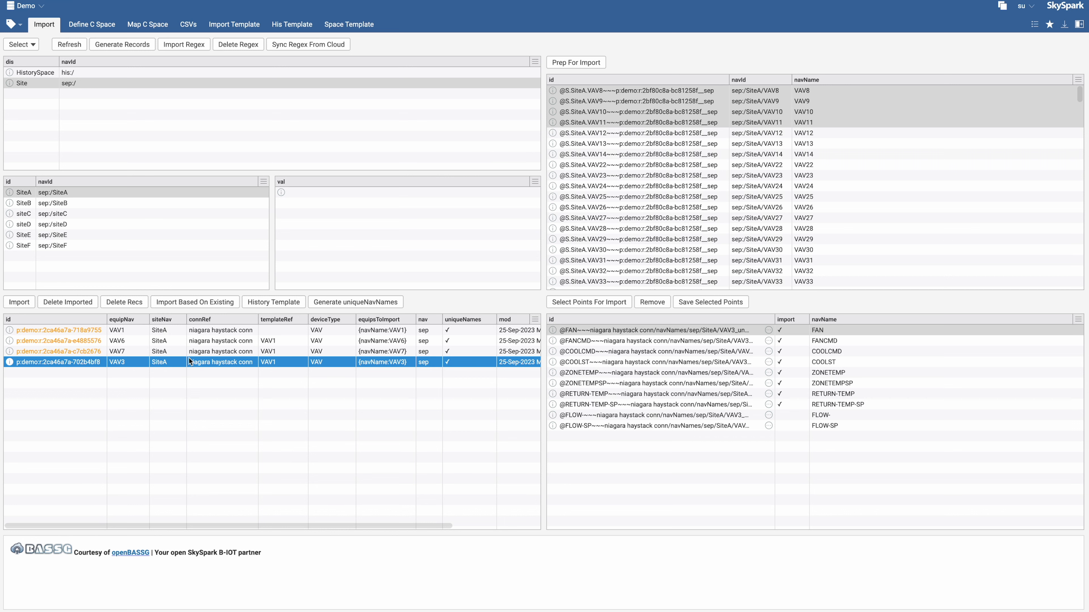
{"action": "left_click", "coordinate": [218, 329], "text": "shift"}
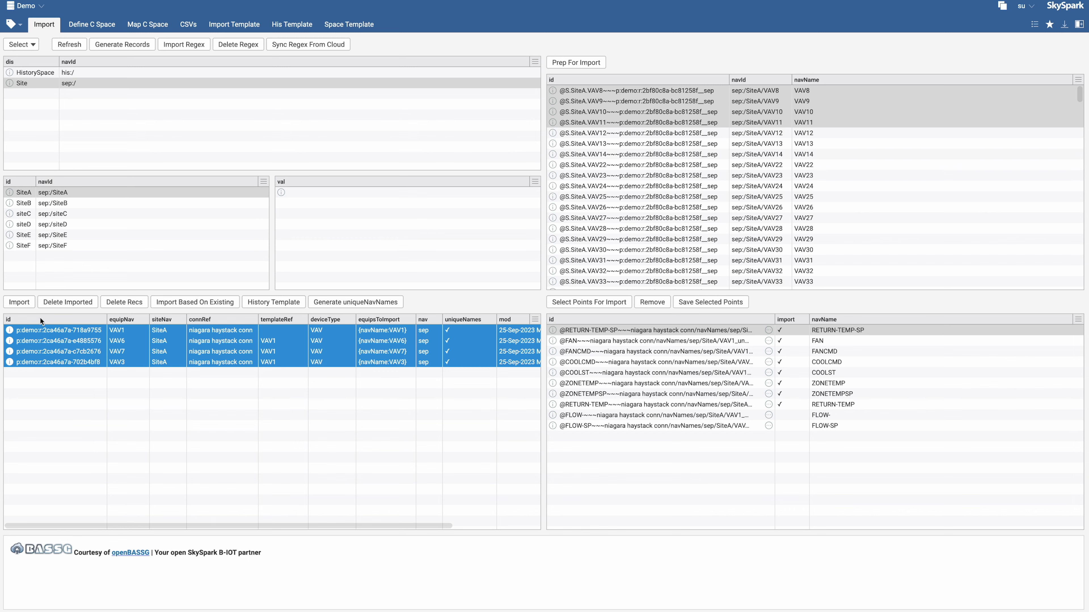
{"action": "left_click", "coordinate": [19, 302]}
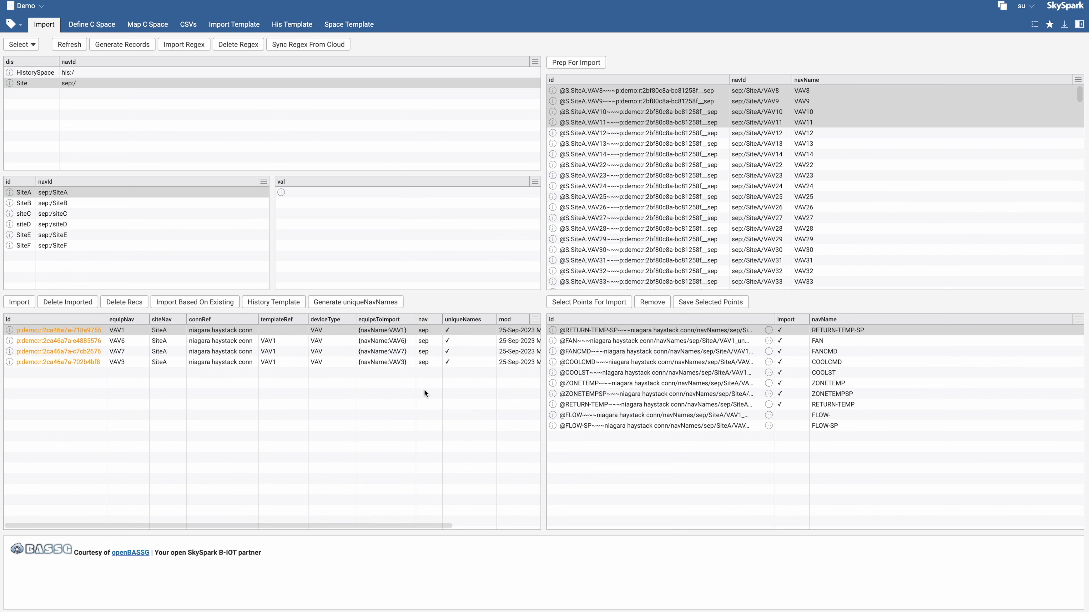
Check the import job status and browse SiteA's imported VAV1, VAV3, VAV6 and VAV7 equipment and their points
{"action": "left_click", "coordinate": [675, 24]}
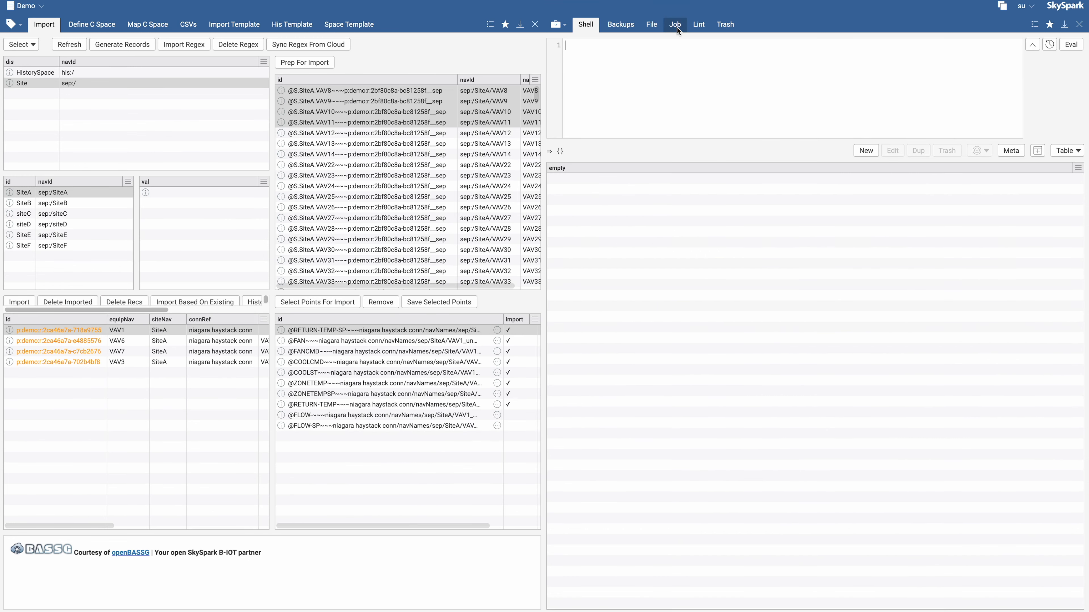
{"action": "left_click", "coordinate": [691, 362]}
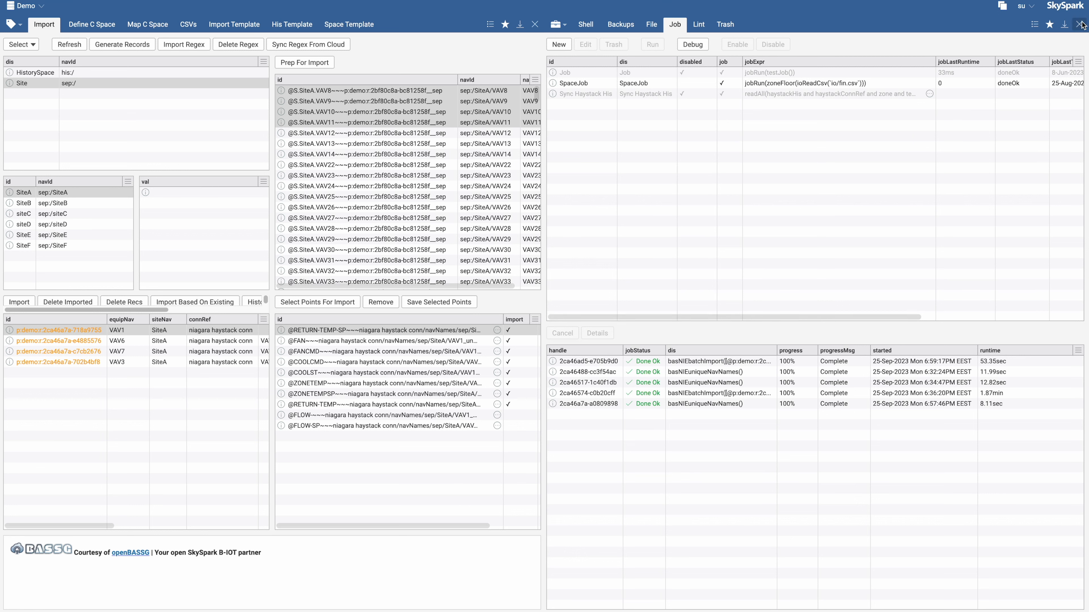
{"action": "left_click", "coordinate": [558, 24]}
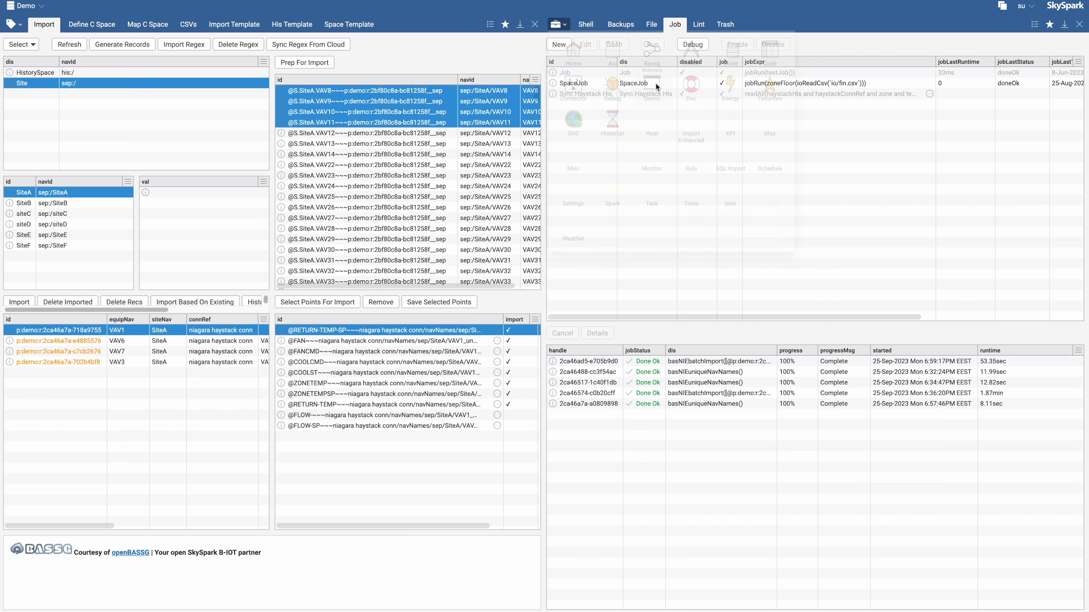
{"action": "left_click", "coordinate": [697, 52]}
{"action": "left_click", "coordinate": [552, 124]}
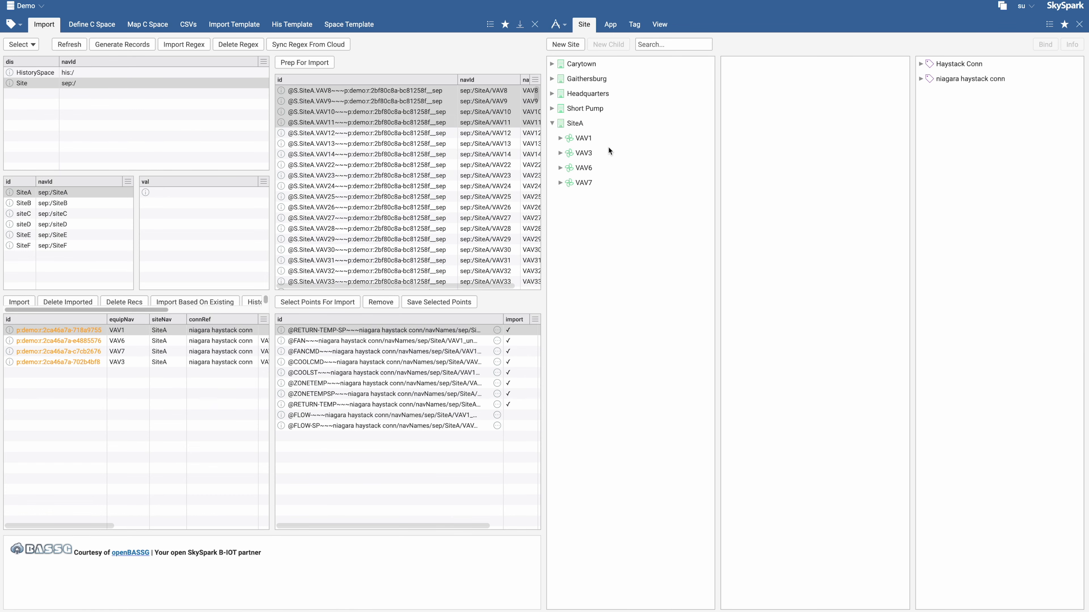
{"action": "left_click", "coordinate": [560, 138]}
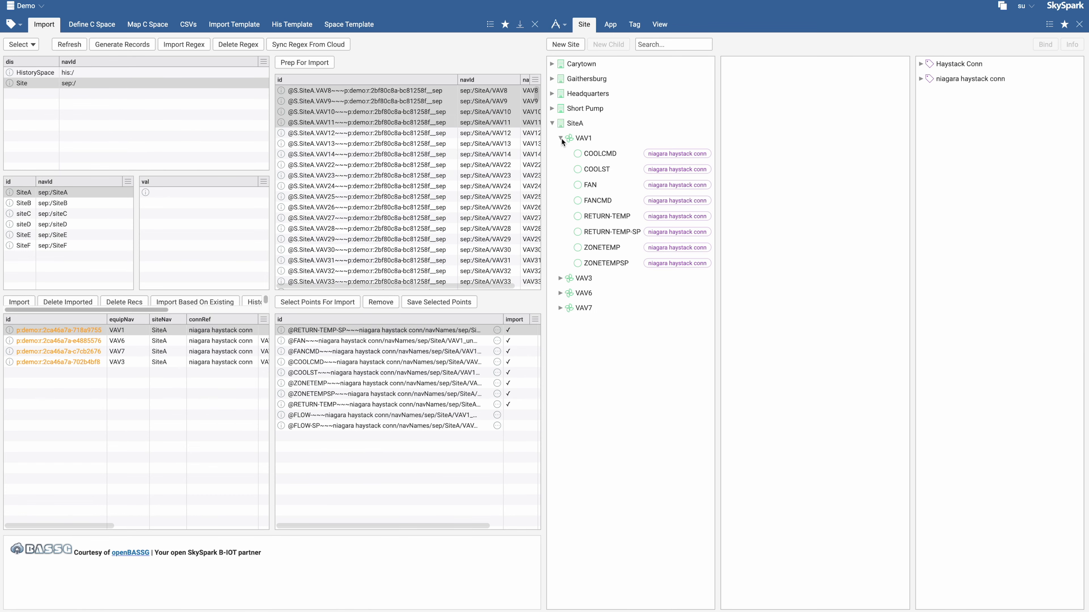
{"action": "left_click", "coordinate": [560, 278]}
{"action": "left_click", "coordinate": [560, 418]}
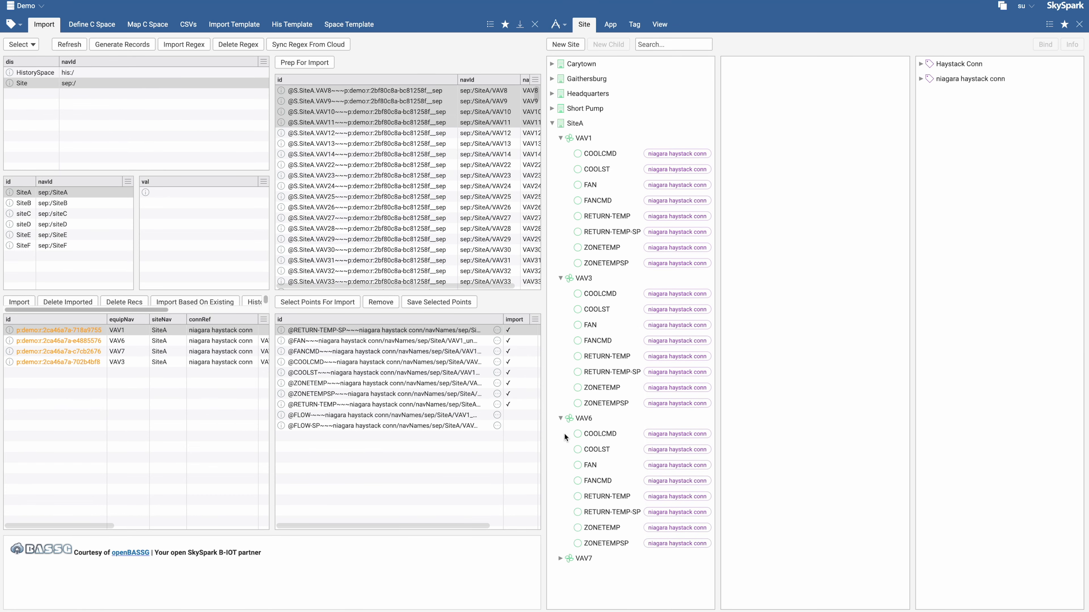
{"action": "left_click", "coordinate": [560, 558]}
{"action": "scroll", "coordinate": [618, 316], "scroll_direction": "down", "scroll_amount": 5}
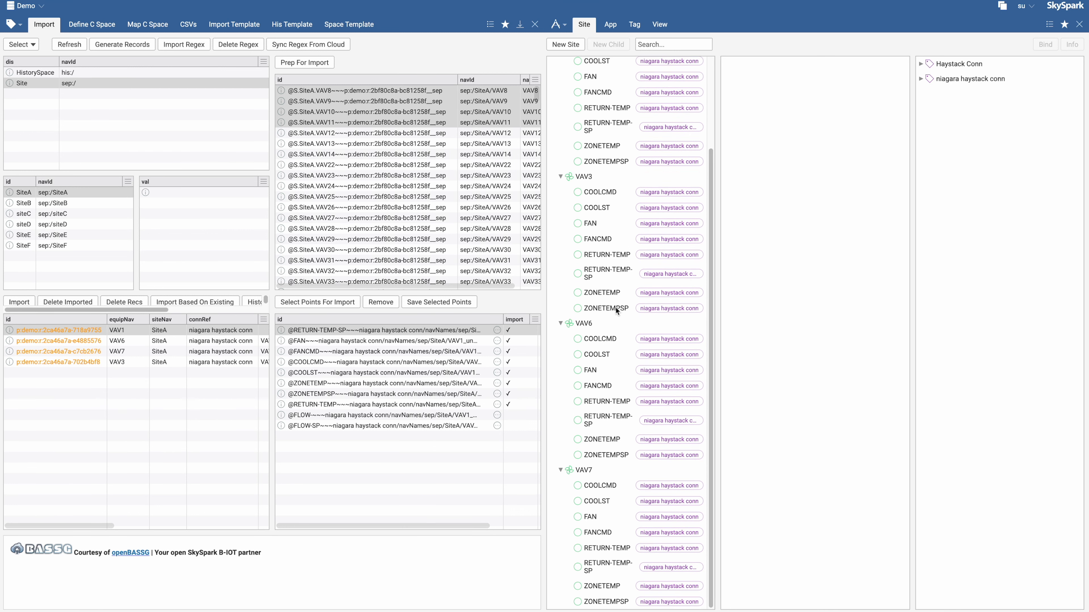
{"action": "scroll", "coordinate": [614, 299], "scroll_direction": "up", "scroll_amount": 5}
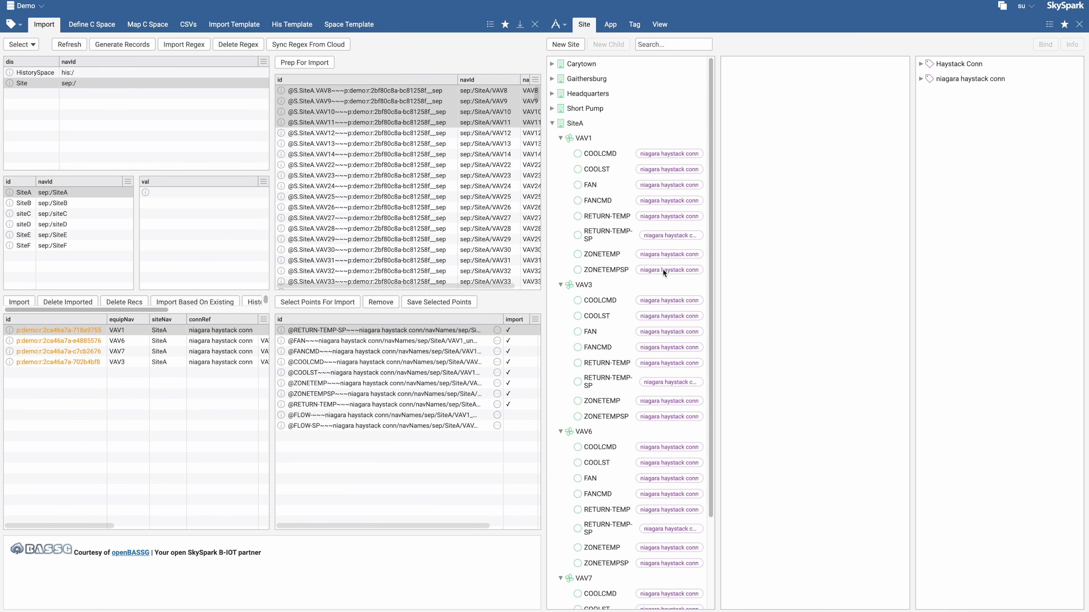
{"action": "left_click", "coordinate": [1080, 24]}
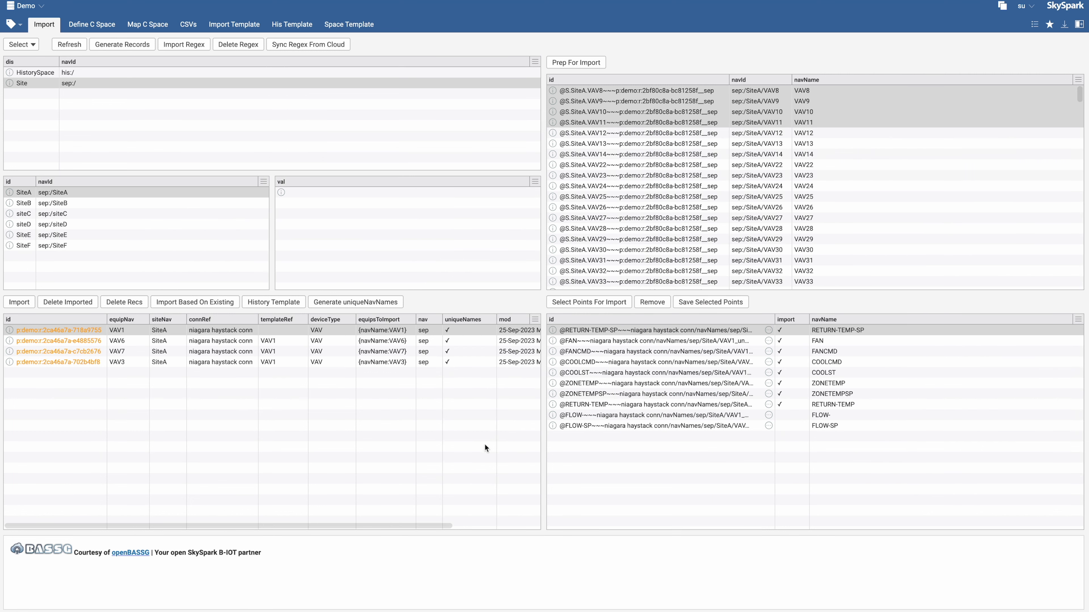
Create a history template named VAV with hisCollectInterval 15min and hisCollectCov 1
{"action": "left_click", "coordinate": [302, 332]}
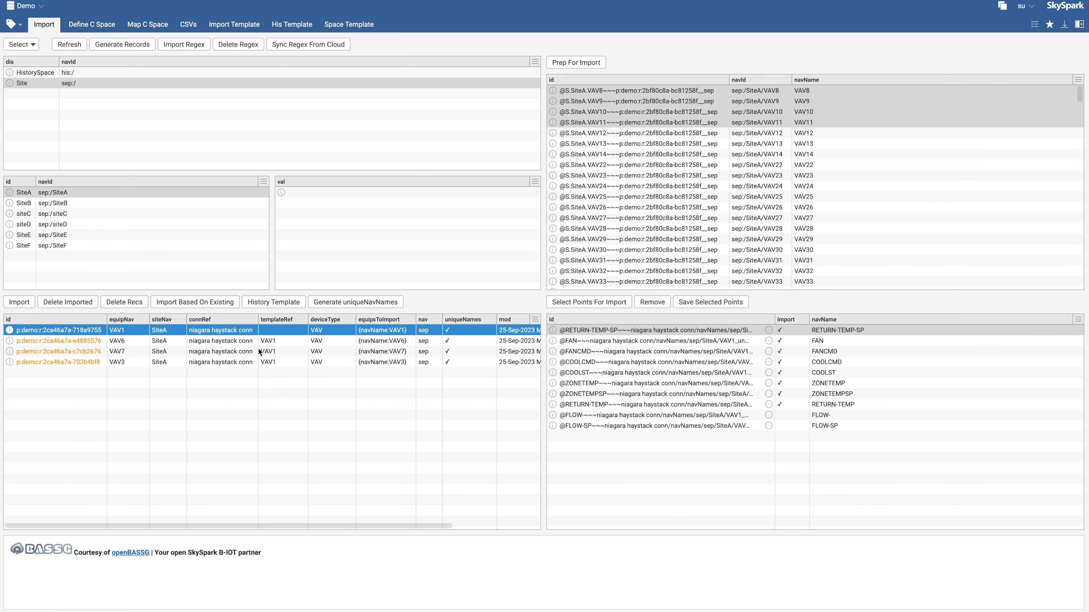
{"action": "left_click", "coordinate": [292, 24]}
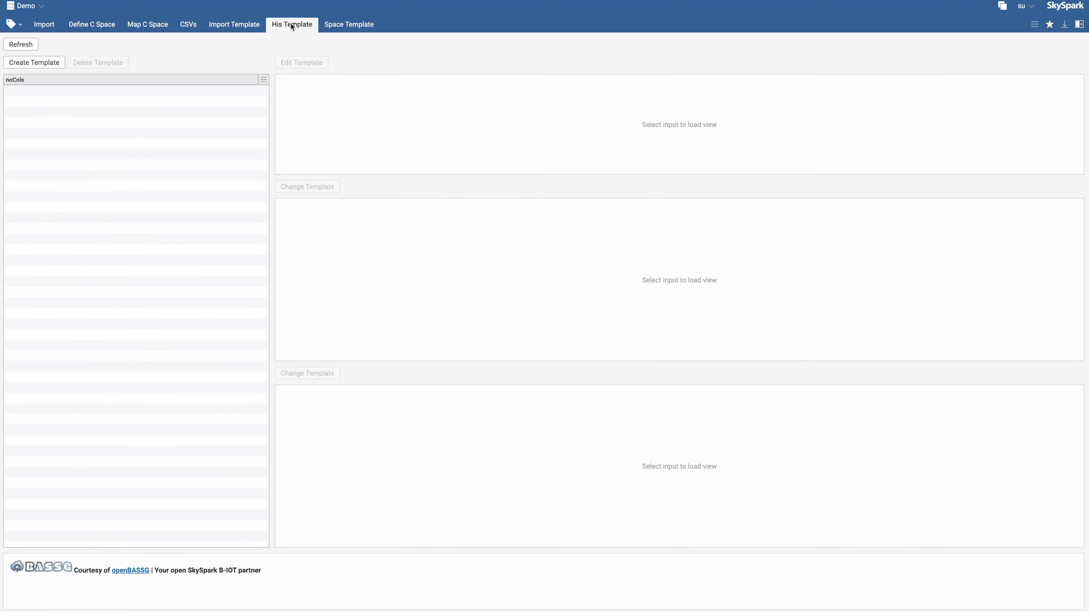
{"action": "left_click", "coordinate": [47, 62]}
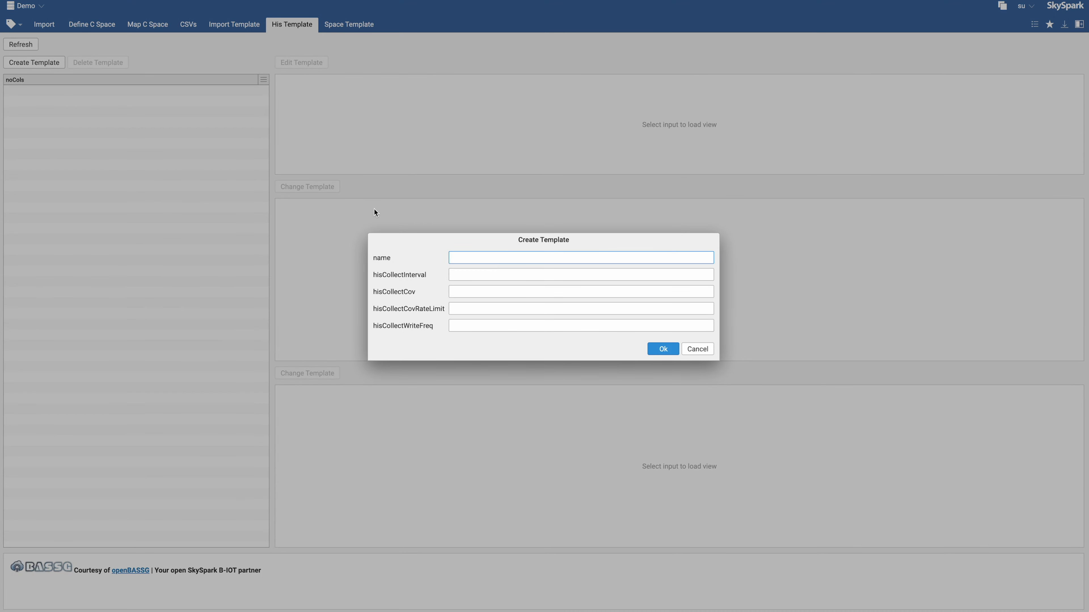
{"action": "left_click", "coordinate": [451, 274]}
{"action": "type", "text": "15min"}
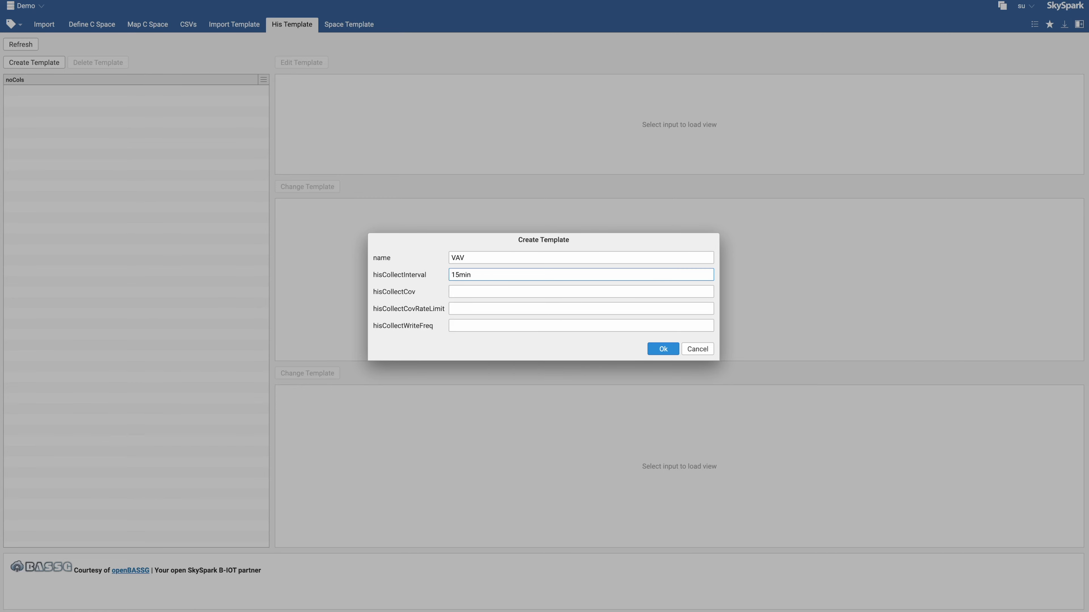
{"action": "left_click", "coordinate": [465, 293]}
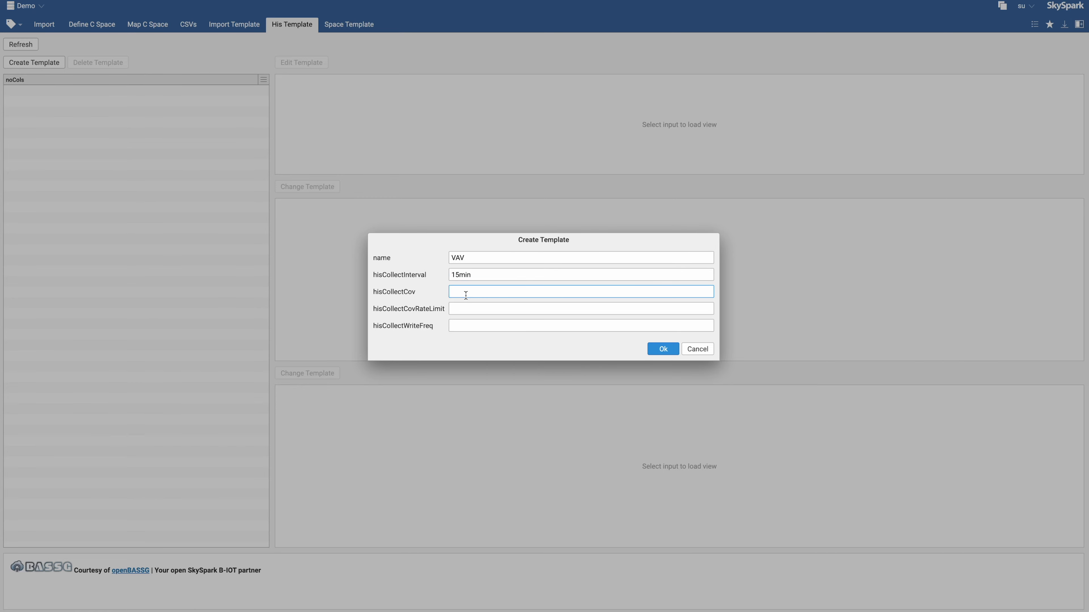
{"action": "type", "text": "1"}
{"action": "left_click", "coordinate": [657, 349]}
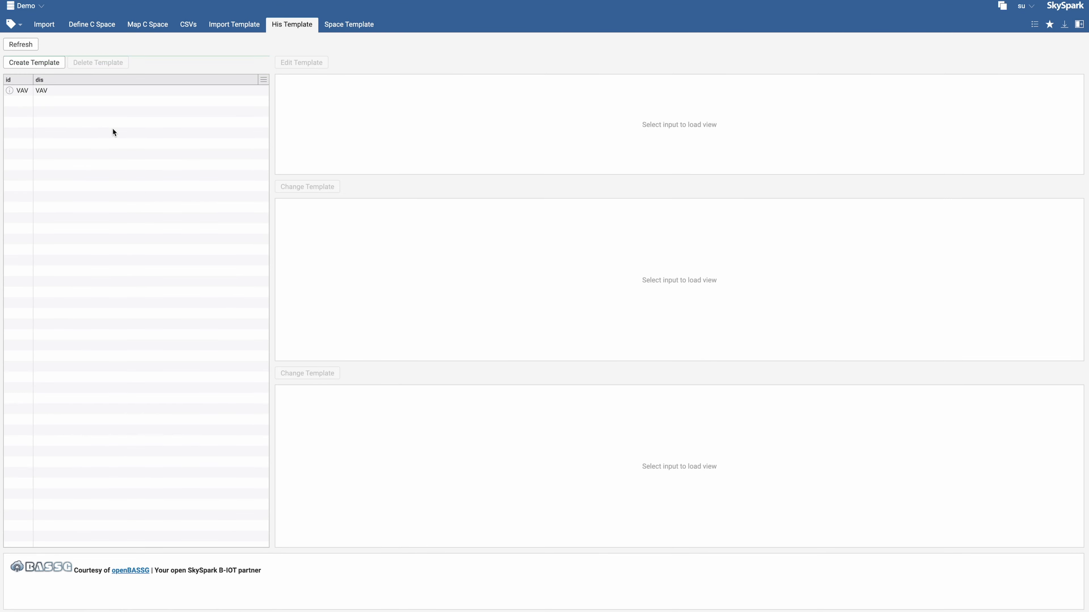
Reload SiteA from the niagara haystack conn connector in the import tool
{"action": "left_click", "coordinate": [48, 24]}
{"action": "left_click", "coordinate": [22, 44]}
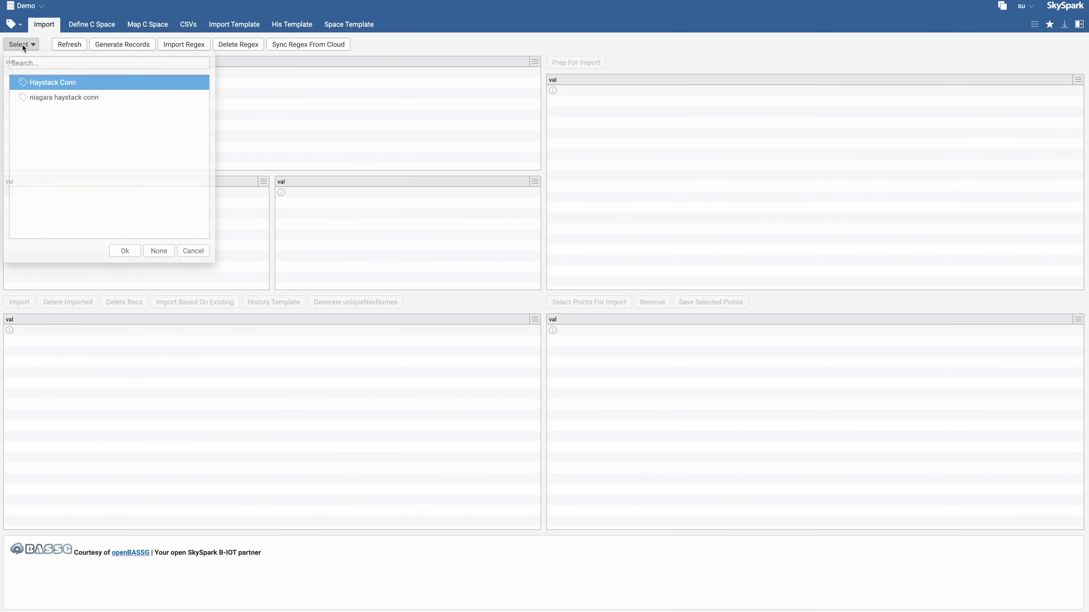
{"action": "left_click", "coordinate": [31, 101]}
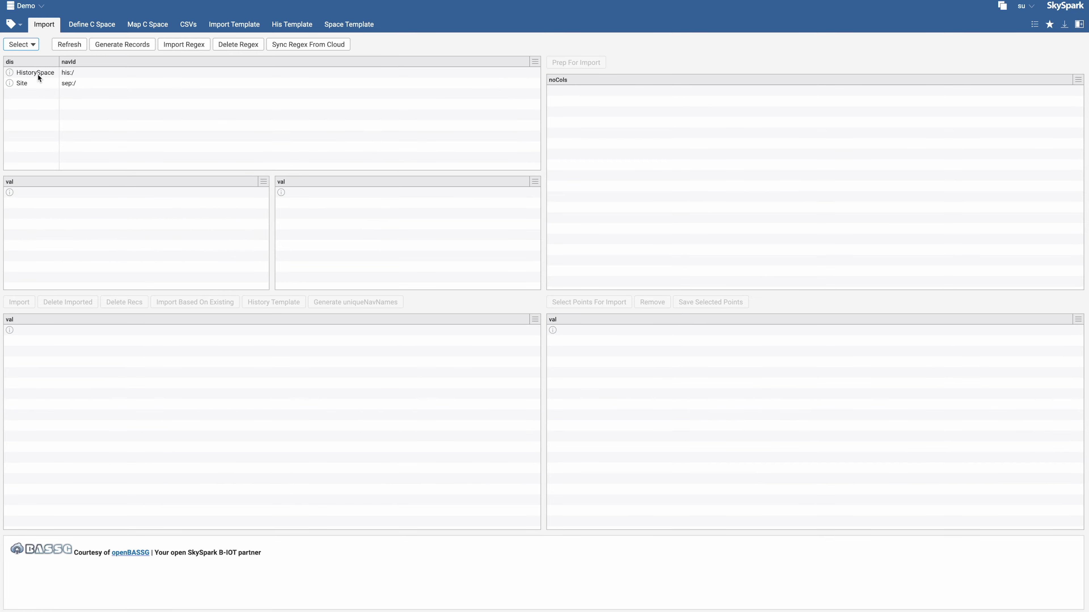
{"action": "left_click", "coordinate": [35, 82]}
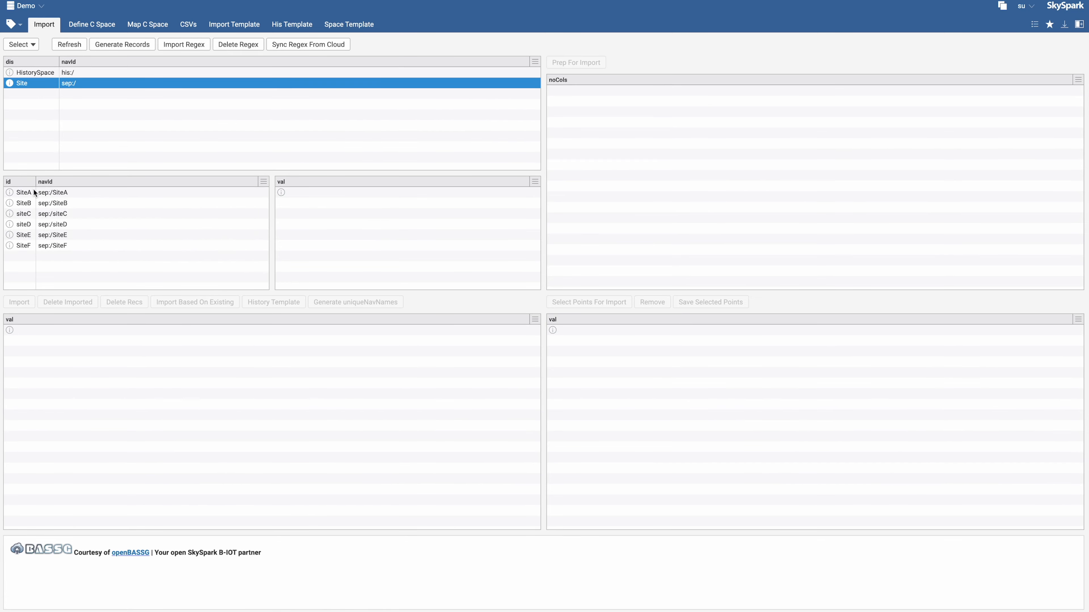
{"action": "left_click", "coordinate": [33, 190]}
Apply the VAV history template to all four imported VAV equipment records
{"action": "left_click", "coordinate": [216, 331]}
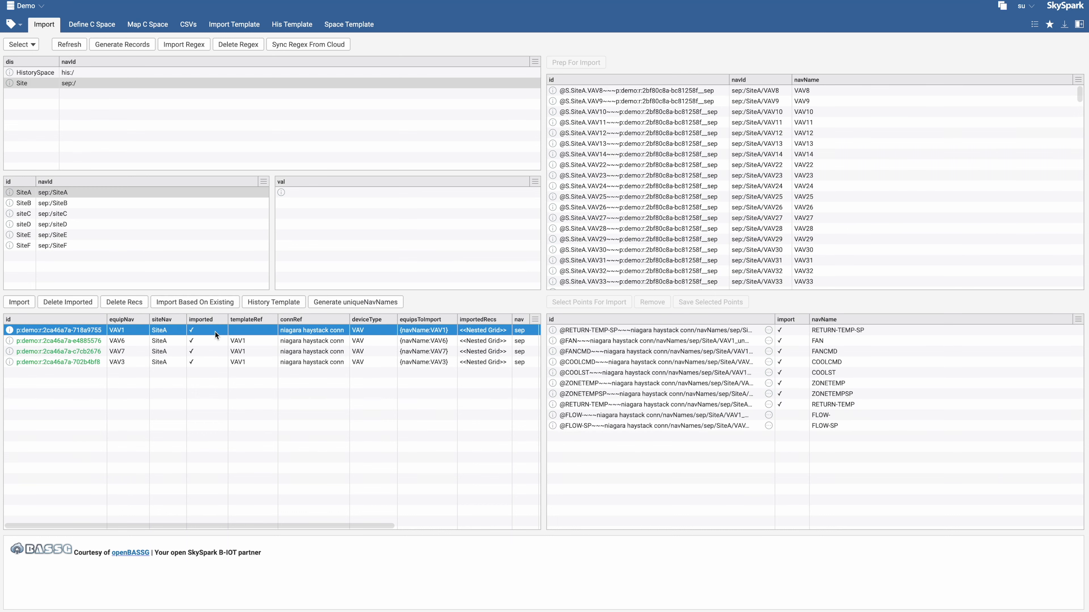
{"action": "left_click", "coordinate": [245, 359], "text": "shift"}
{"action": "left_click", "coordinate": [275, 302]}
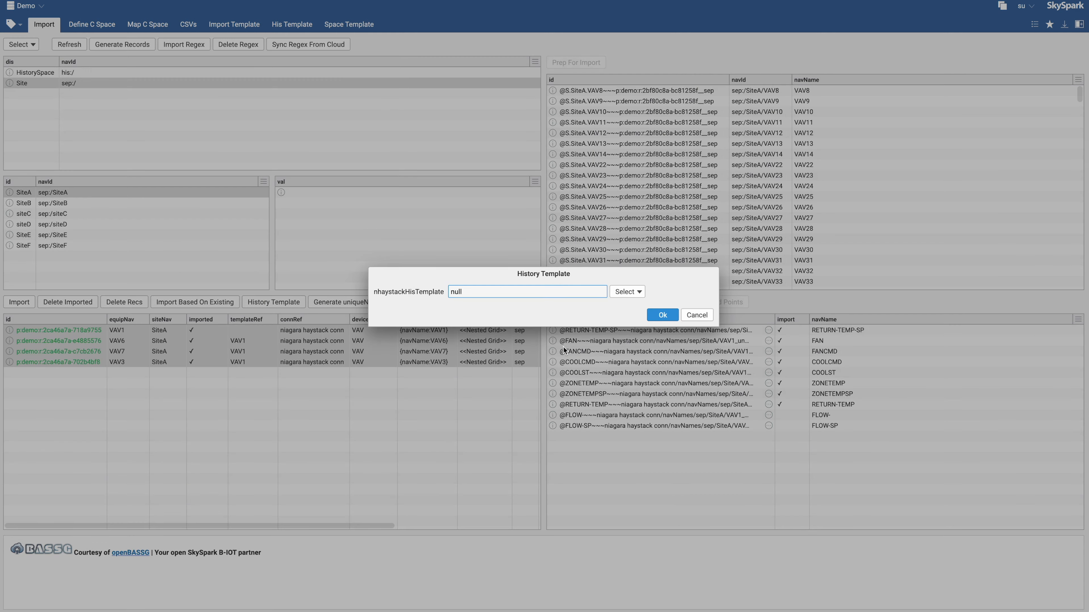
{"action": "left_click", "coordinate": [633, 296]}
{"action": "double_click", "coordinate": [644, 331]}
{"action": "left_click", "coordinate": [661, 315]}
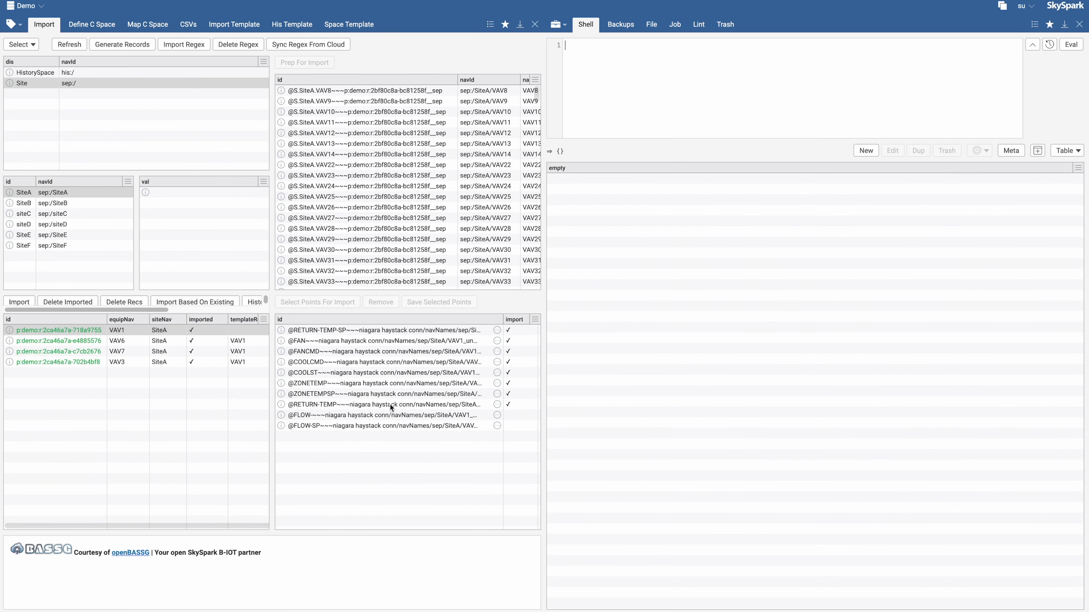
Check the history template job and inspect the history collection tags on VAV1's points
{"action": "left_click", "coordinate": [675, 24]}
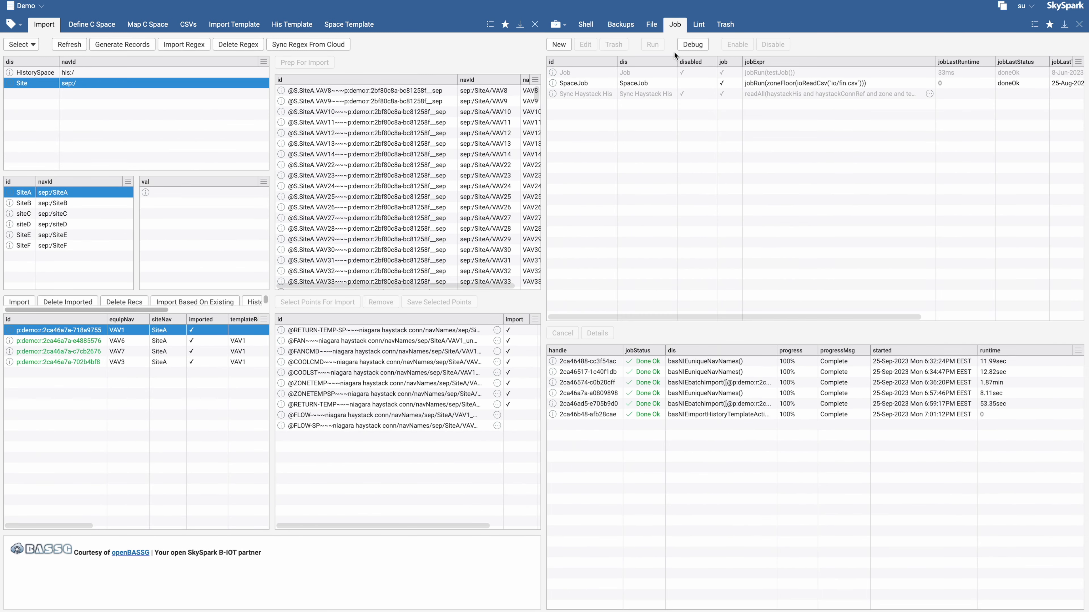
{"action": "left_click", "coordinate": [717, 416]}
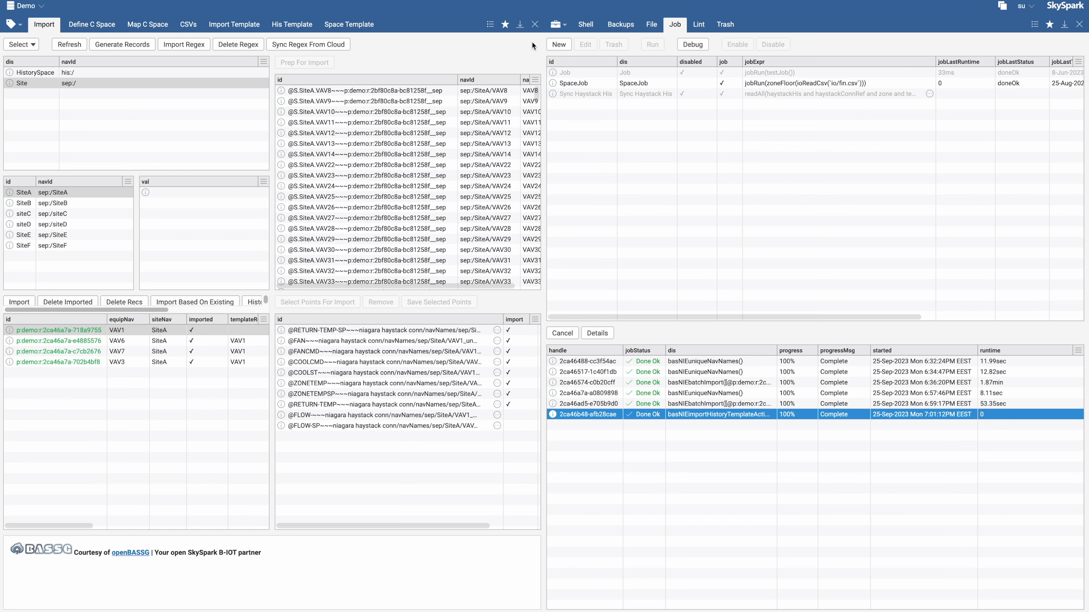
{"action": "left_click", "coordinate": [557, 24]}
{"action": "left_click", "coordinate": [581, 82]}
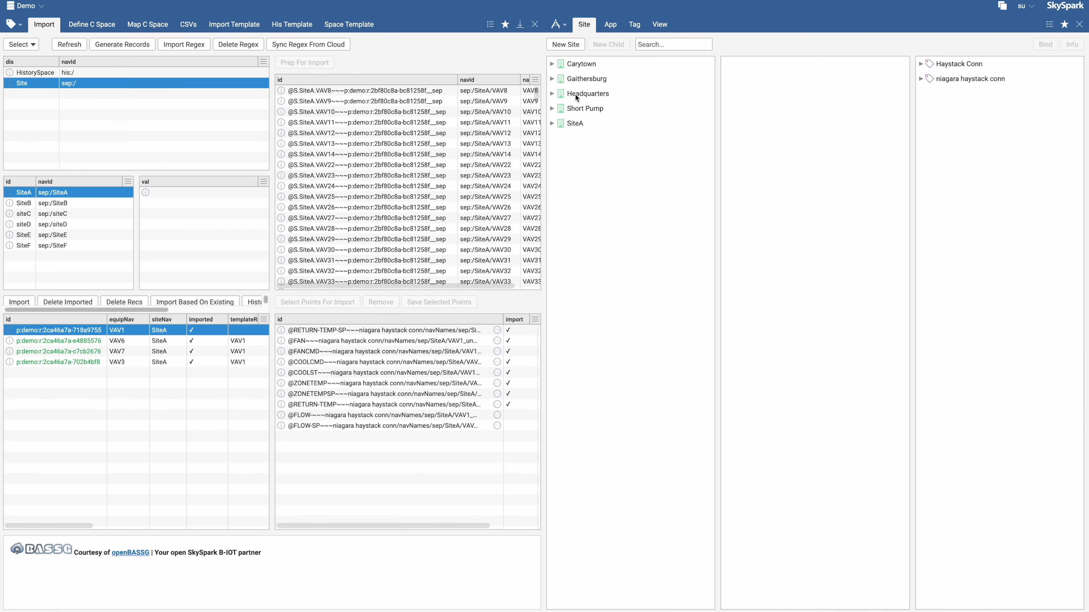
{"action": "left_click", "coordinate": [552, 123]}
{"action": "left_click", "coordinate": [560, 138]}
{"action": "left_click", "coordinate": [587, 154]}
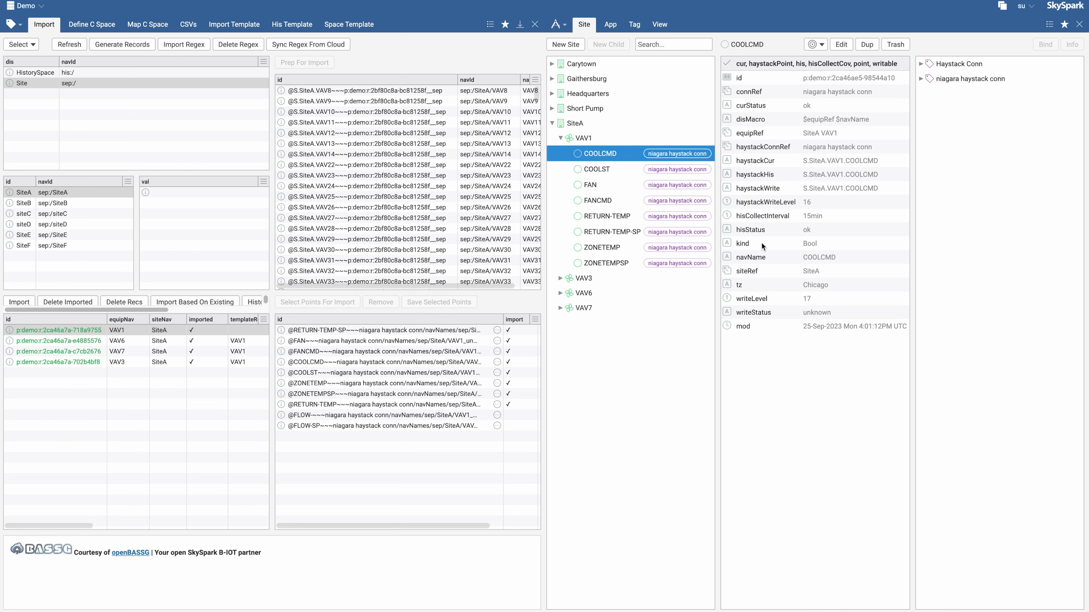
{"action": "double_click", "coordinate": [809, 243]}
{"action": "double_click", "coordinate": [825, 64]}
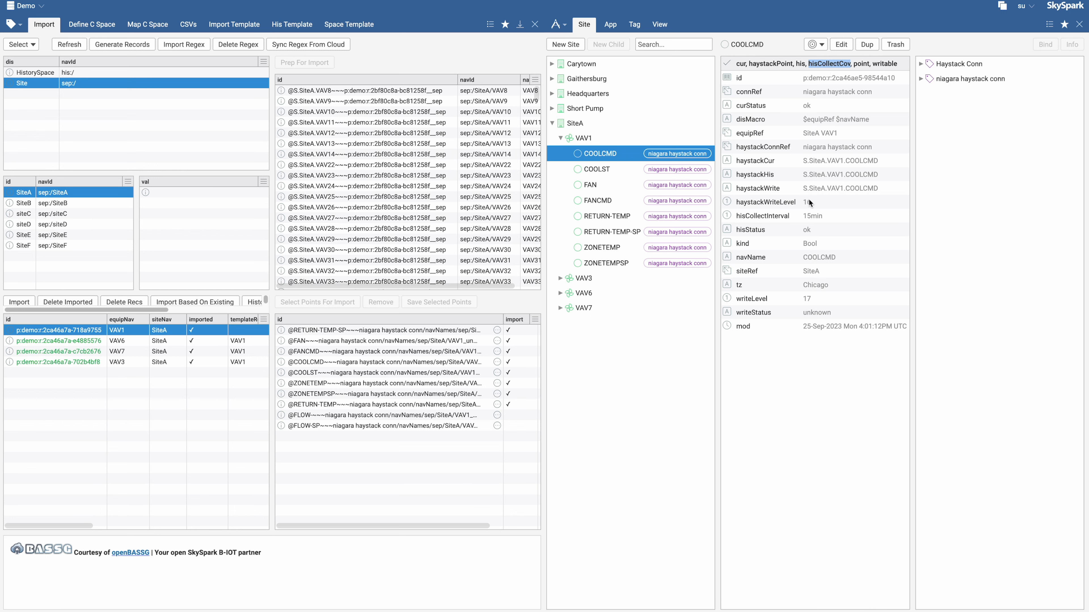
{"action": "double_click", "coordinate": [752, 217]}
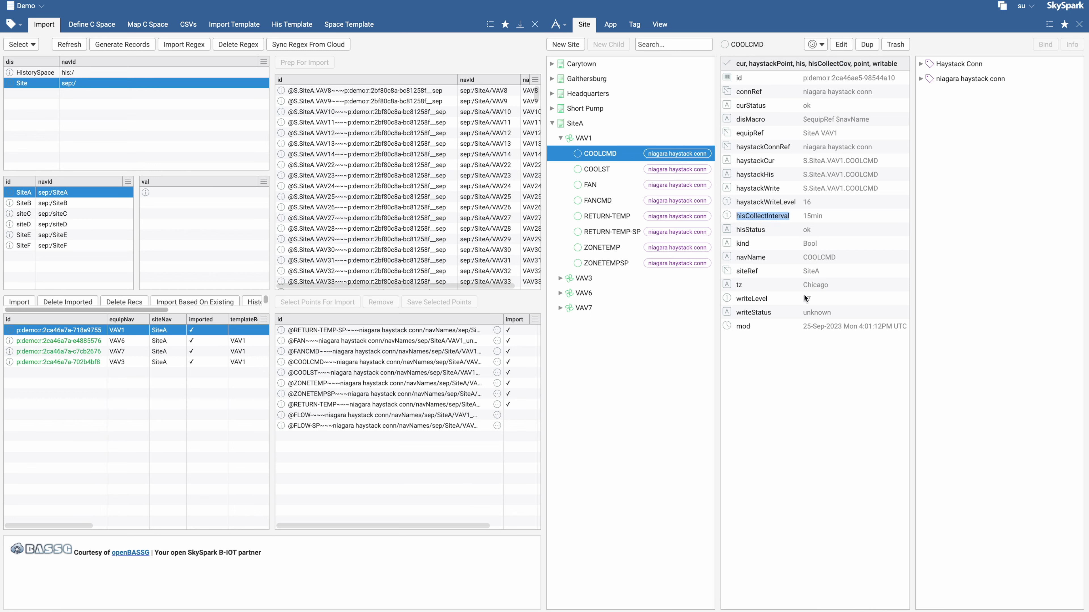
{"action": "left_click", "coordinate": [616, 171]}
{"action": "left_click", "coordinate": [614, 188]}
{"action": "left_click", "coordinate": [614, 198]}
{"action": "left_click", "coordinate": [614, 218]}
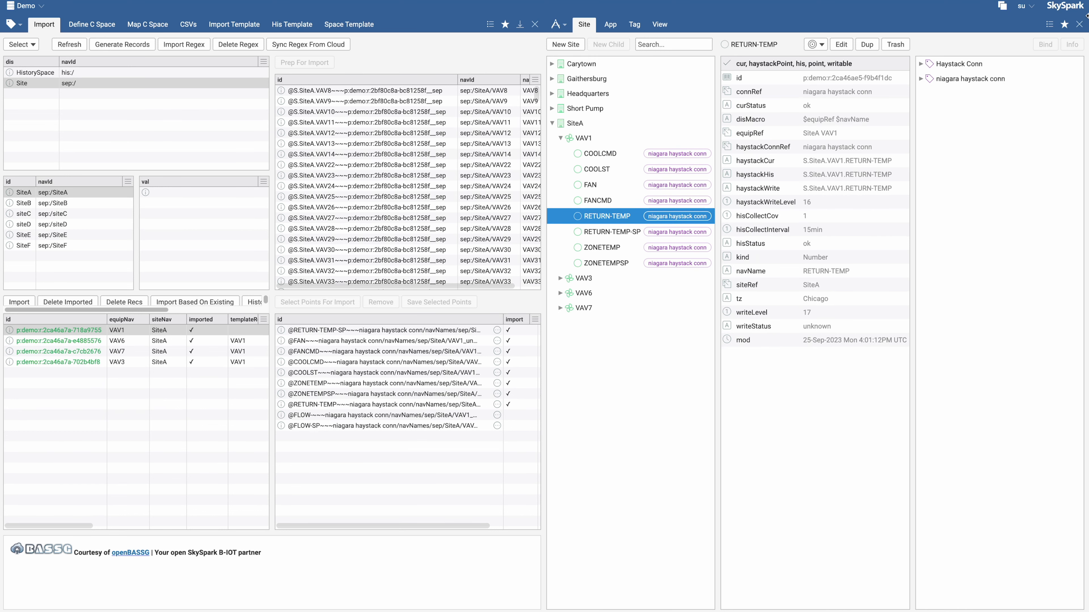
{"action": "left_click", "coordinate": [1078, 25]}
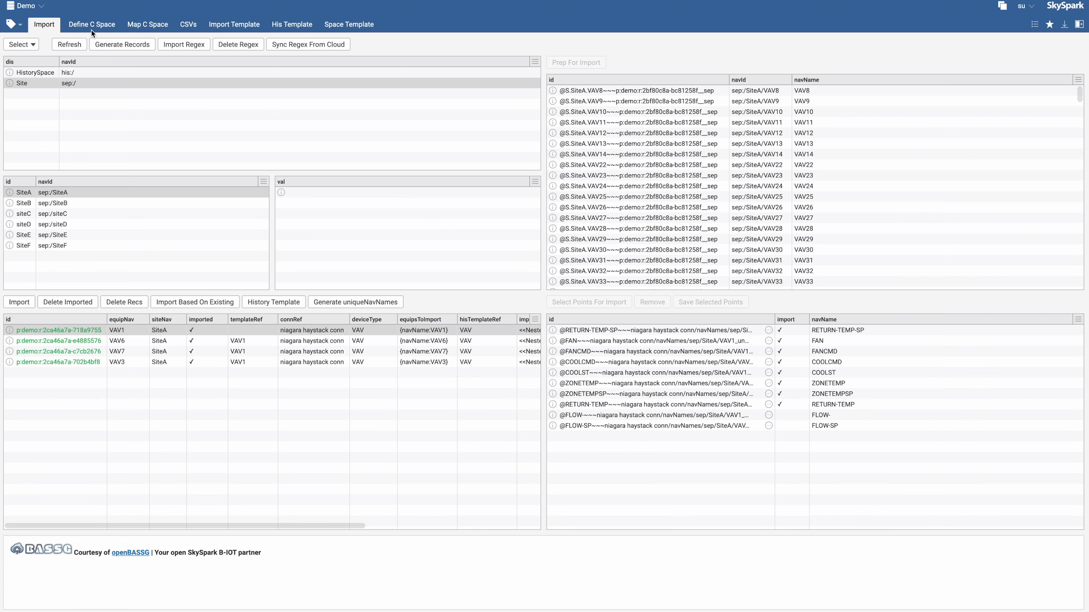
Create records for the NiagaraNetwork and BacnetNetwork drivers linked to the niagara haystack conn connector
{"action": "left_click", "coordinate": [97, 25]}
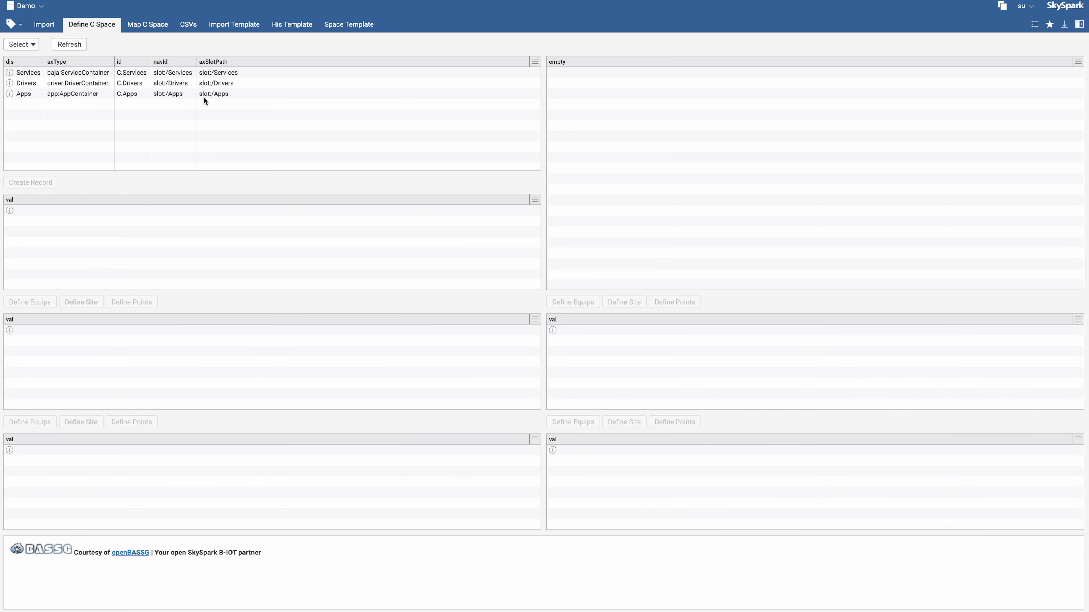
{"action": "left_click", "coordinate": [41, 83]}
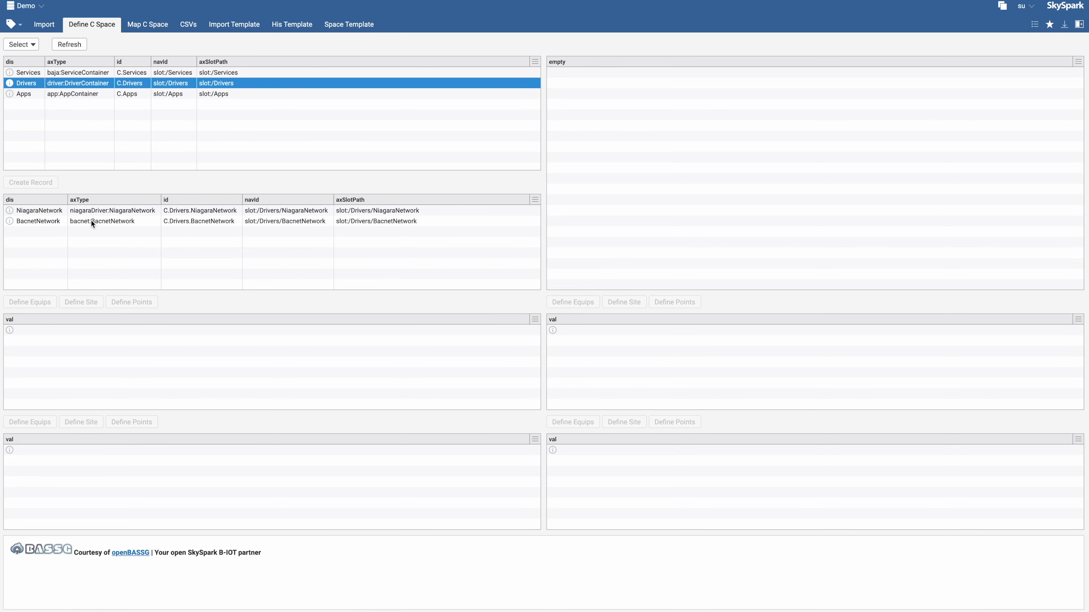
{"action": "left_click", "coordinate": [89, 211]}
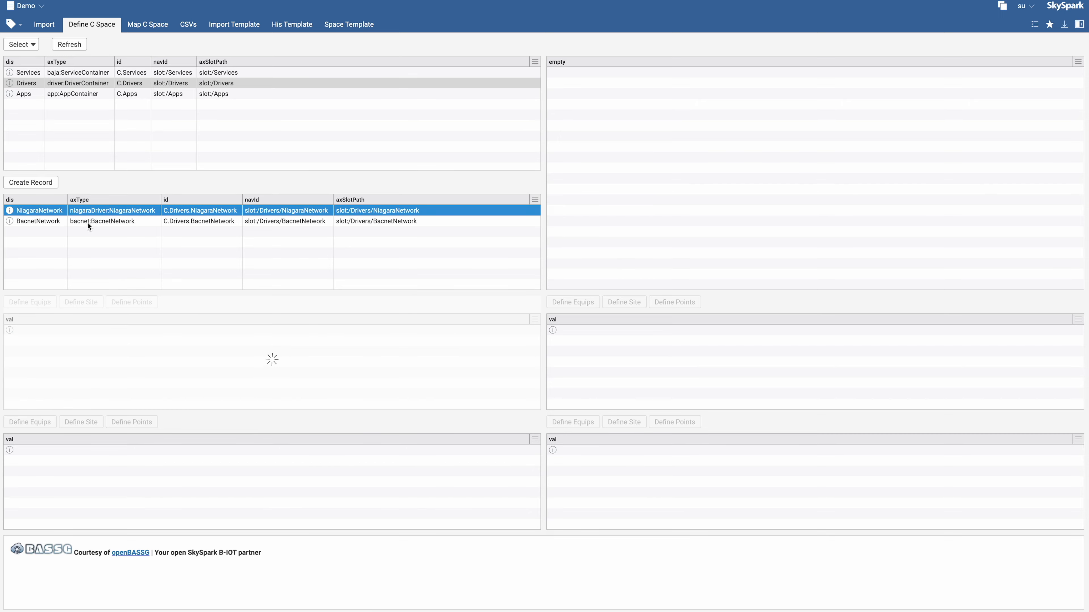
{"action": "left_click", "coordinate": [87, 222], "text": "shift"}
{"action": "left_click", "coordinate": [28, 184]}
{"action": "left_click", "coordinate": [599, 292]}
{"action": "left_click", "coordinate": [633, 345]}
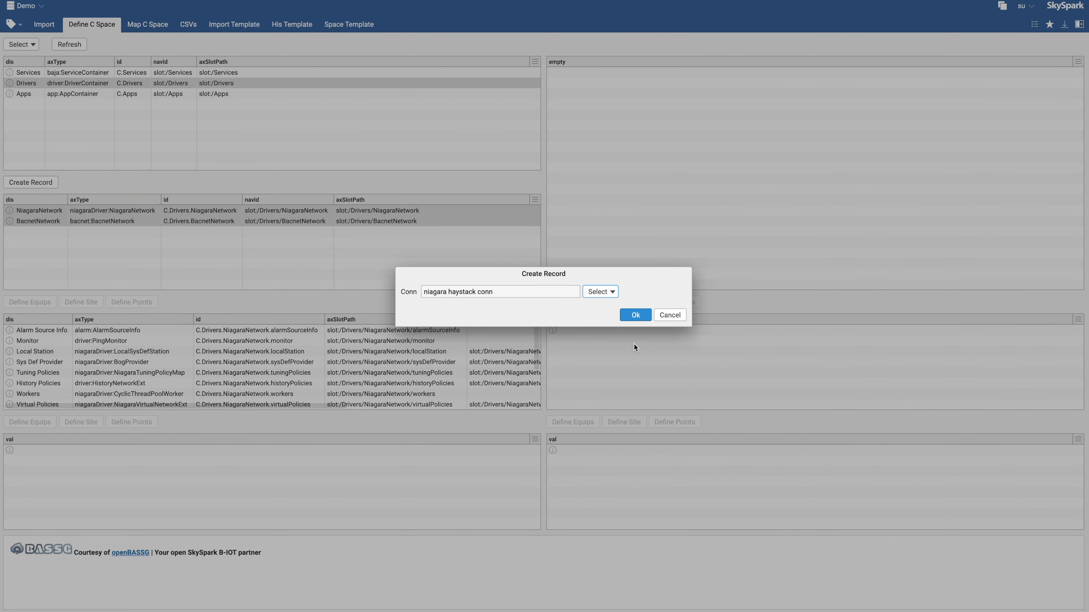
{"action": "left_click", "coordinate": [635, 314]}
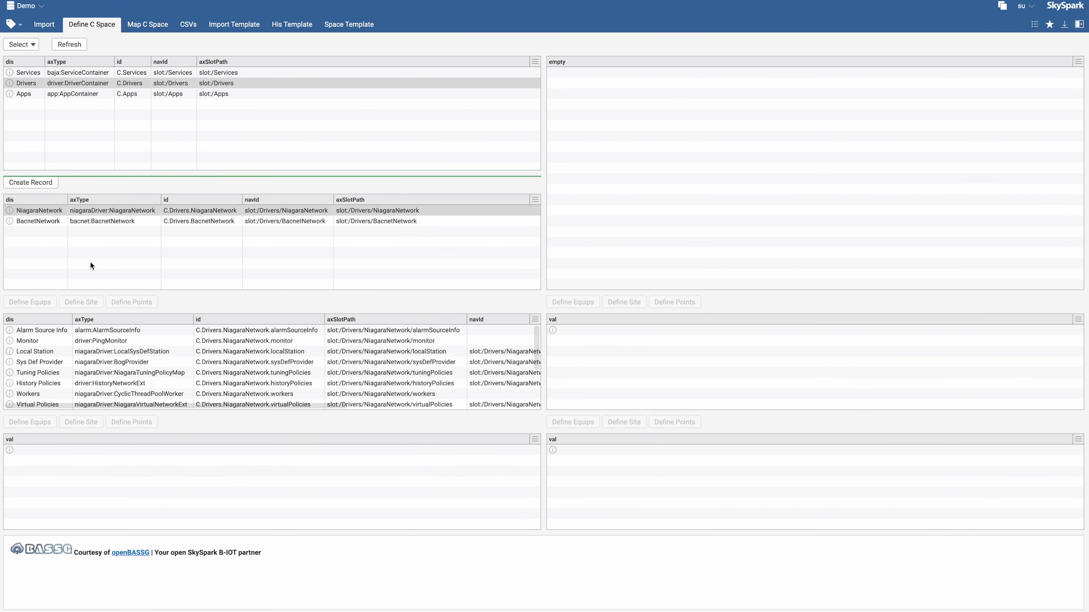
Select the niagara haystack conn connector to list its created driver records
{"action": "left_click", "coordinate": [104, 25]}
{"action": "left_click", "coordinate": [21, 44]}
{"action": "double_click", "coordinate": [45, 97]}
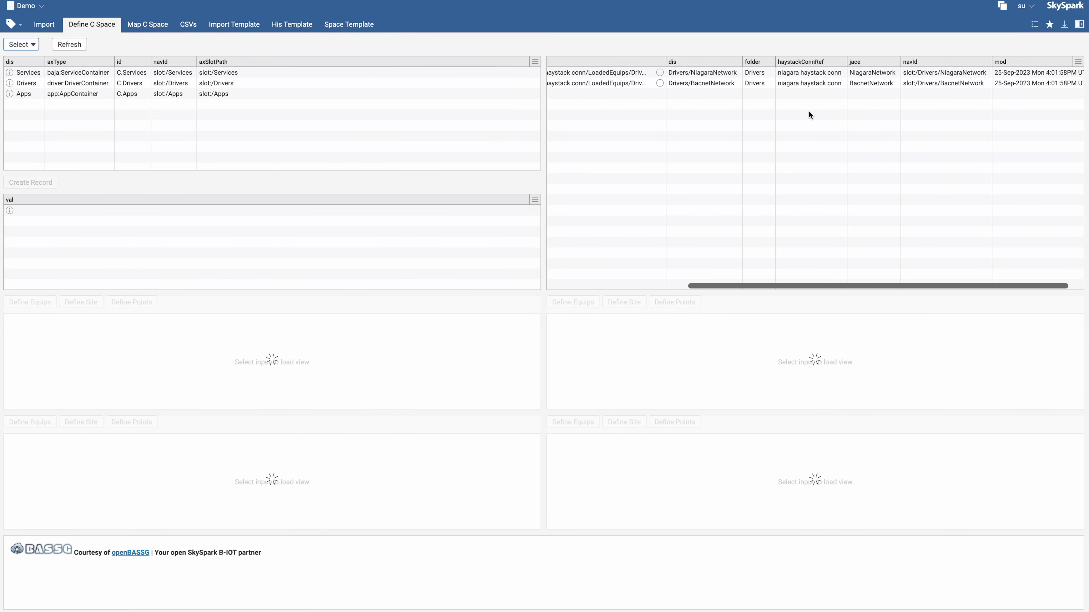
Open the NiagaraNetwork driver record and inspect its csv file path
{"action": "left_click", "coordinate": [552, 73]}
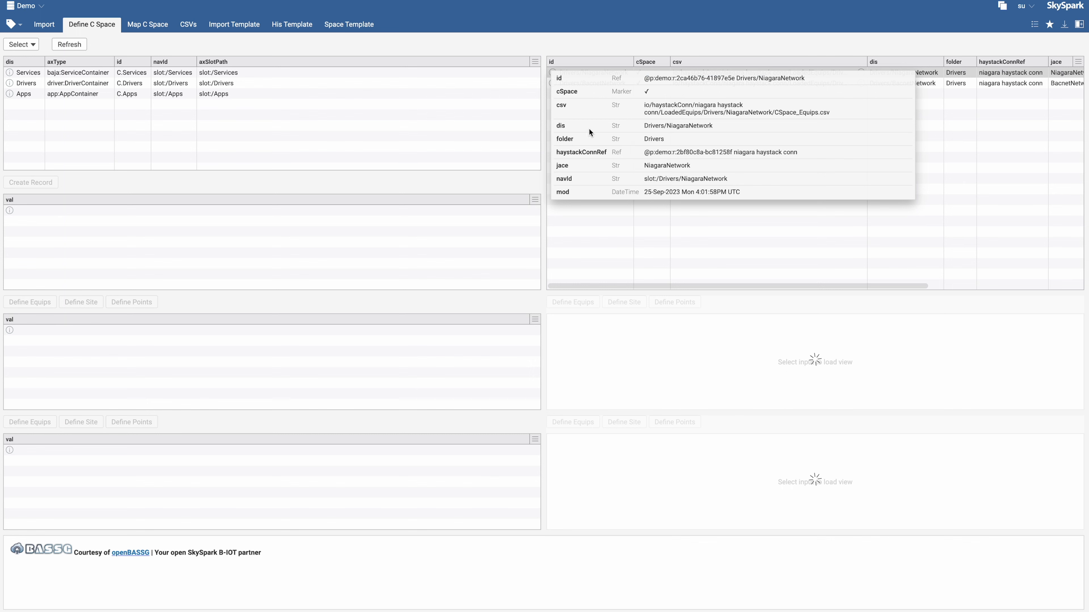
{"action": "left_click_drag", "start_coordinate": [644, 108], "coordinate": [828, 113]}
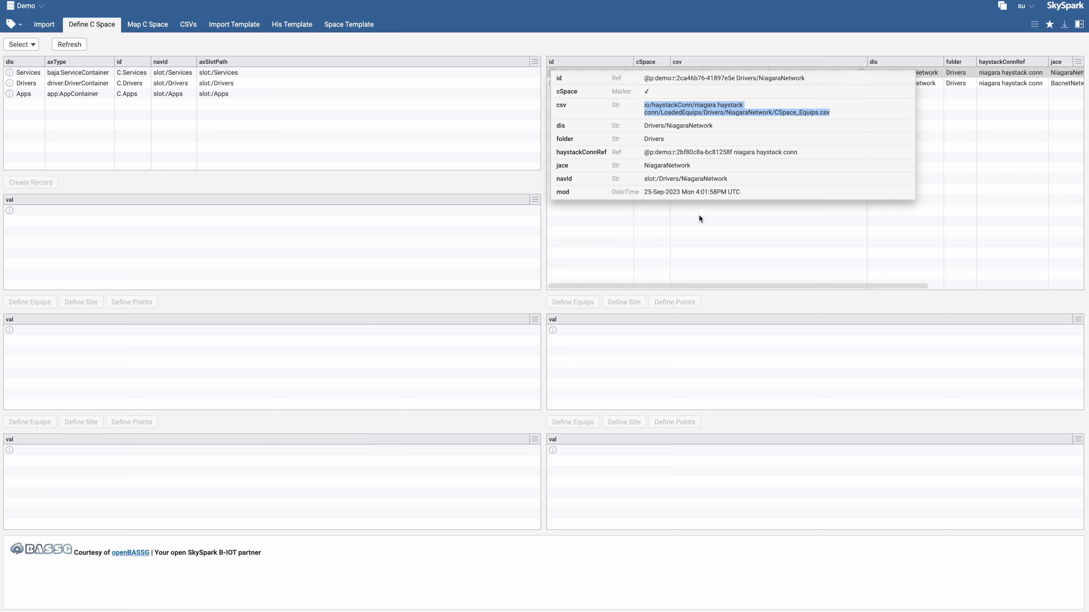
{"action": "left_click", "coordinate": [674, 224]}
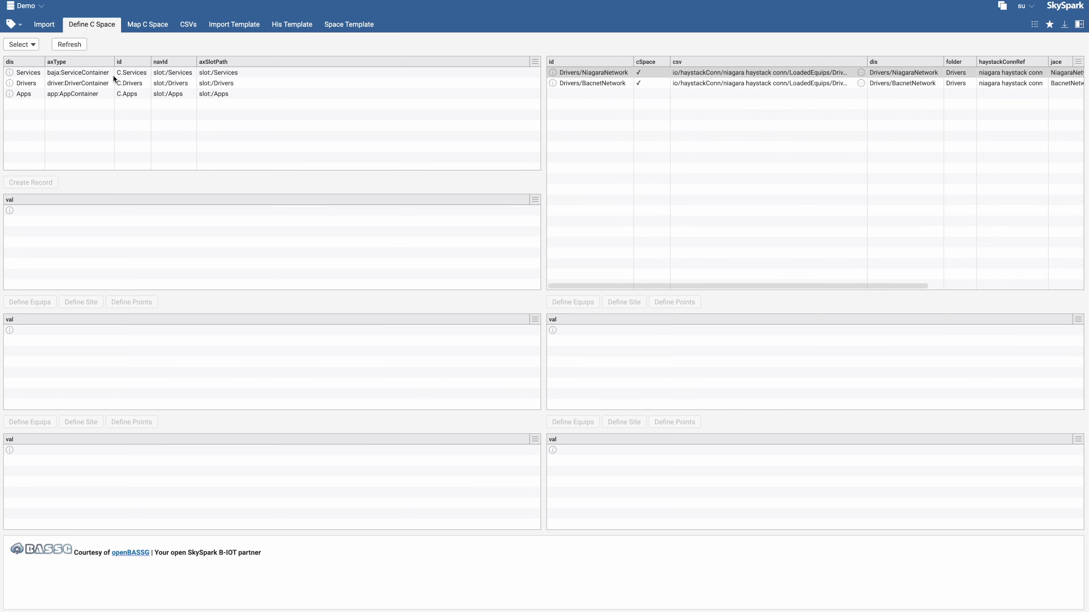
Define equips for the Site F VAV1, RTU1, CHILLER and BOILER folders using the niagara haystack conn connector
{"action": "left_click", "coordinate": [40, 85]}
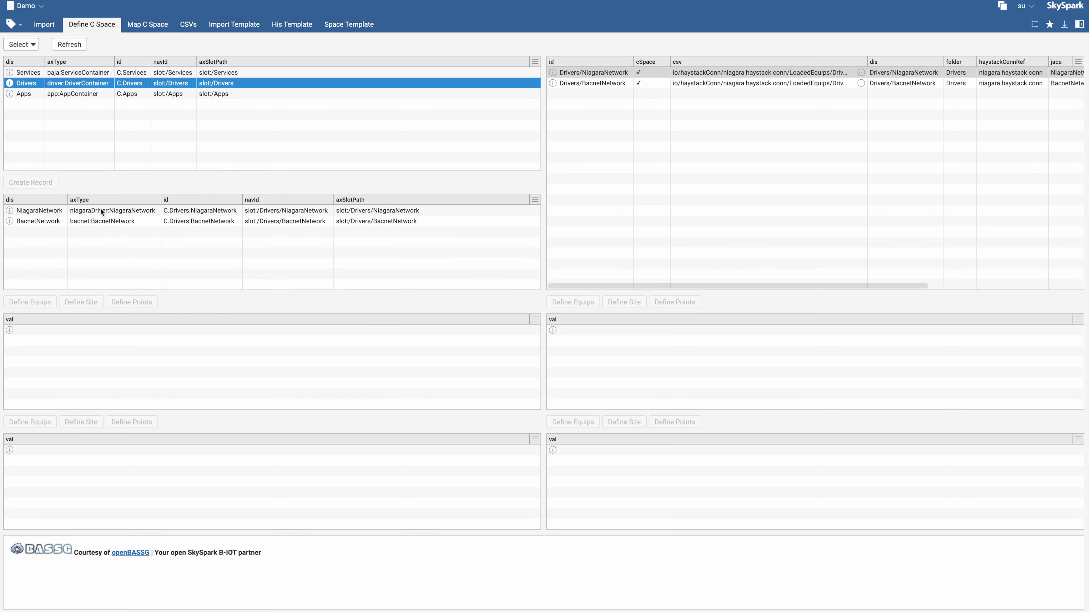
{"action": "left_click", "coordinate": [101, 210]}
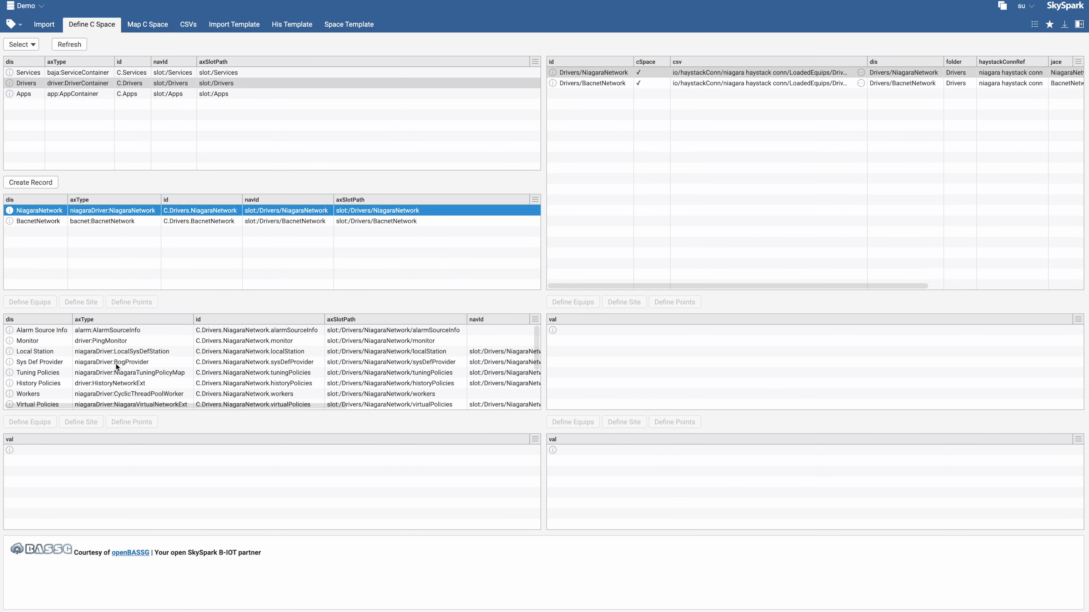
{"action": "scroll", "coordinate": [86, 373], "scroll_direction": "down", "scroll_amount": 3}
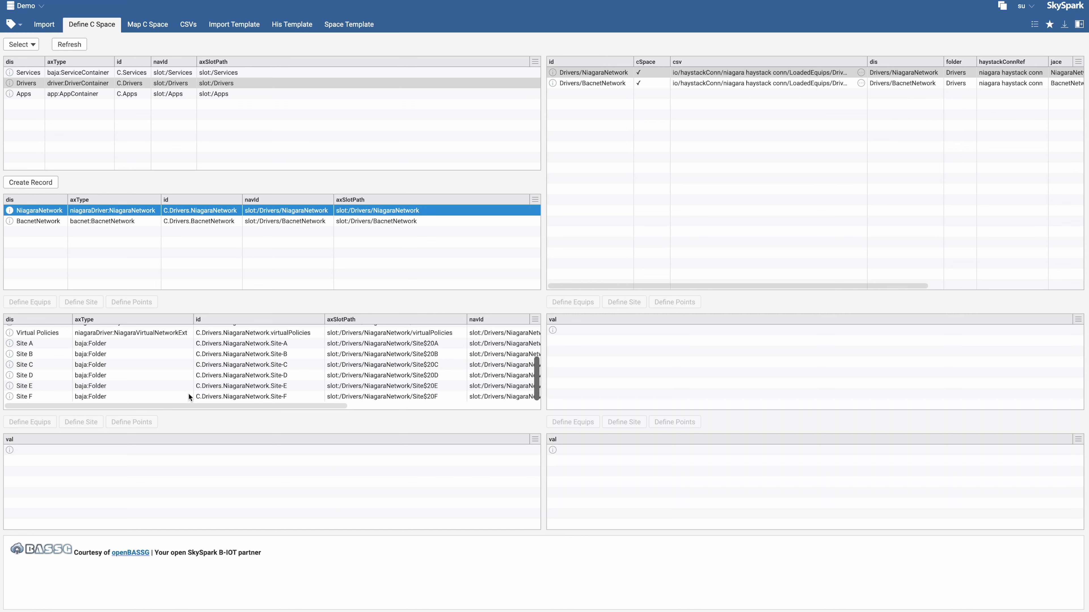
{"action": "left_click", "coordinate": [81, 395]}
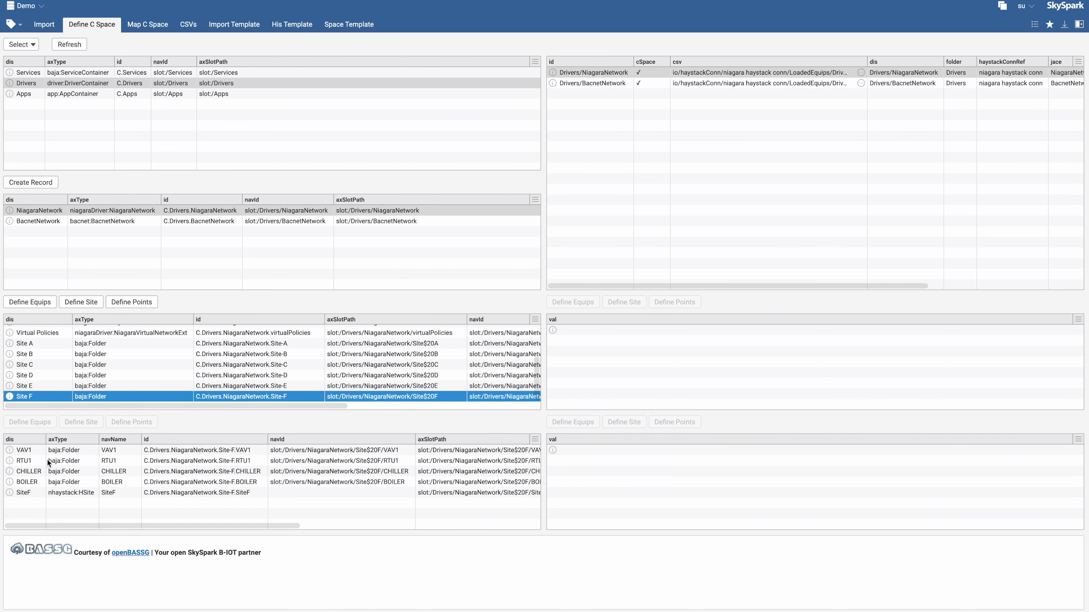
{"action": "left_click", "coordinate": [66, 451]}
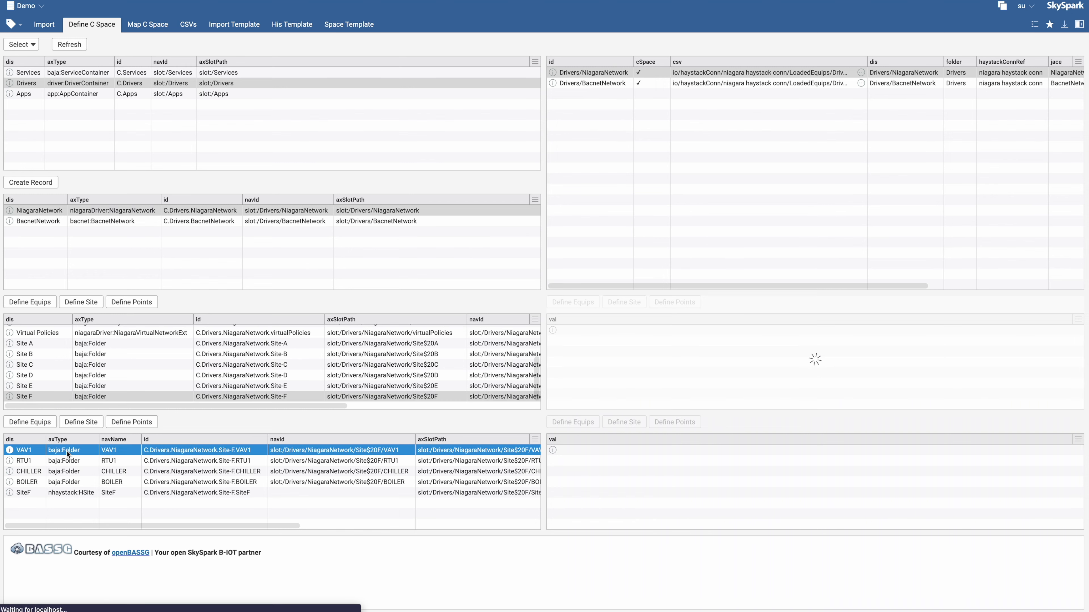
{"action": "left_click", "coordinate": [56, 491], "text": "shift"}
{"action": "left_click", "coordinate": [29, 422]}
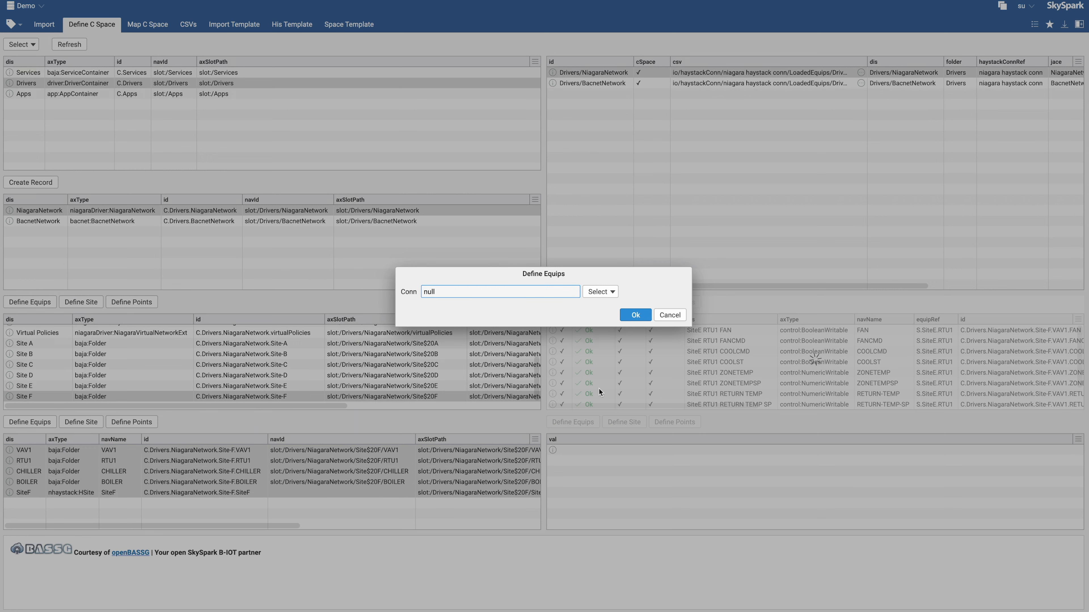
{"action": "left_click", "coordinate": [603, 293]}
{"action": "double_click", "coordinate": [616, 345]}
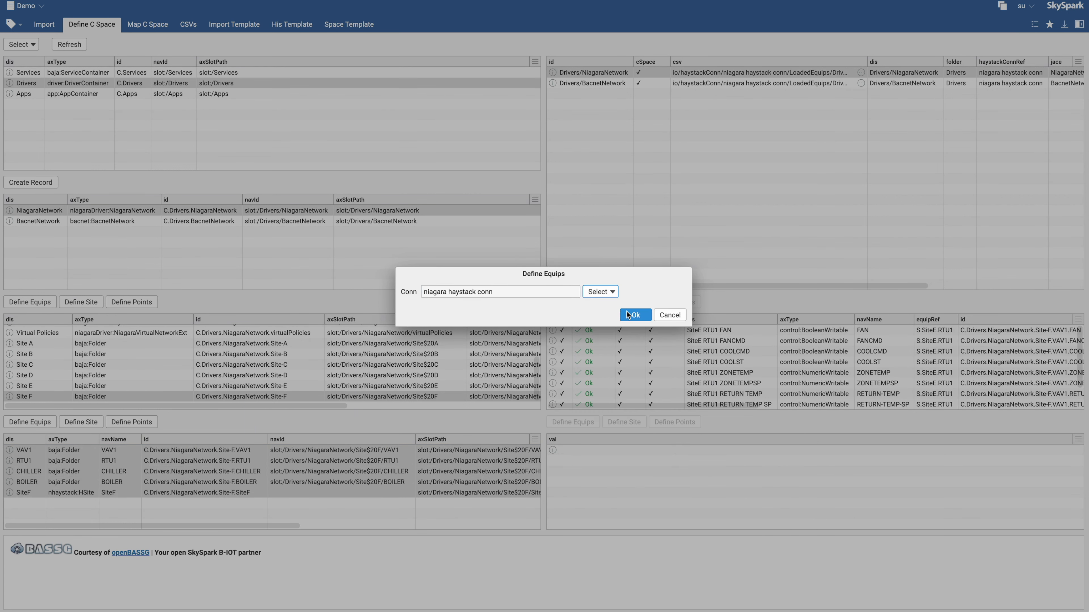
{"action": "left_click", "coordinate": [627, 316]}
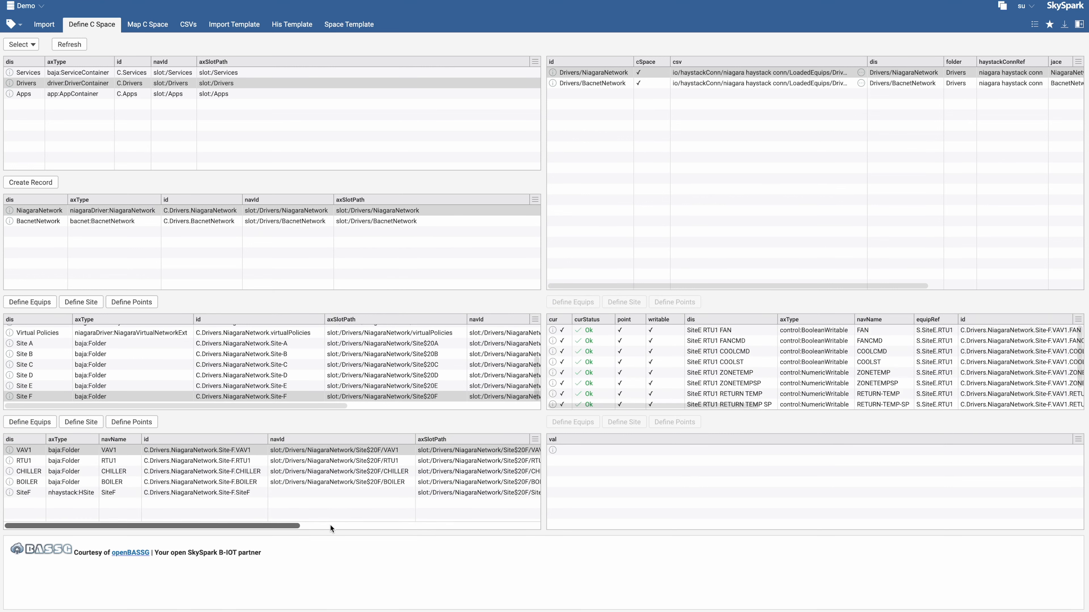
Check the job list, then browse the project files to open CSpace_Equips.csv in the LoadedEquips/Drivers/NiagaraNetwork folder
{"action": "key", "text": "ctrl+backslash"}
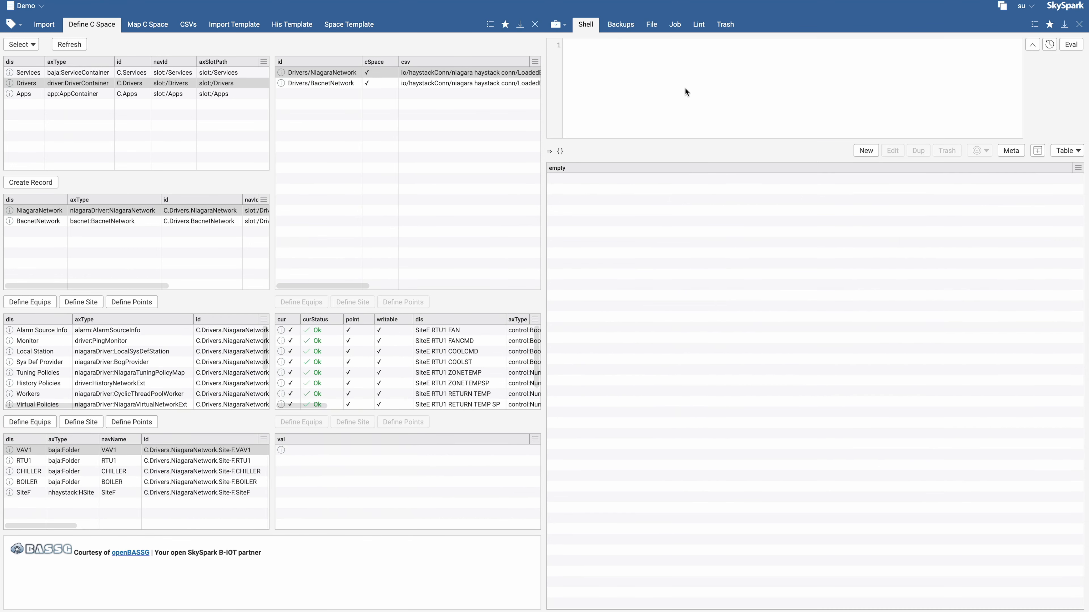
{"action": "left_click", "coordinate": [676, 28]}
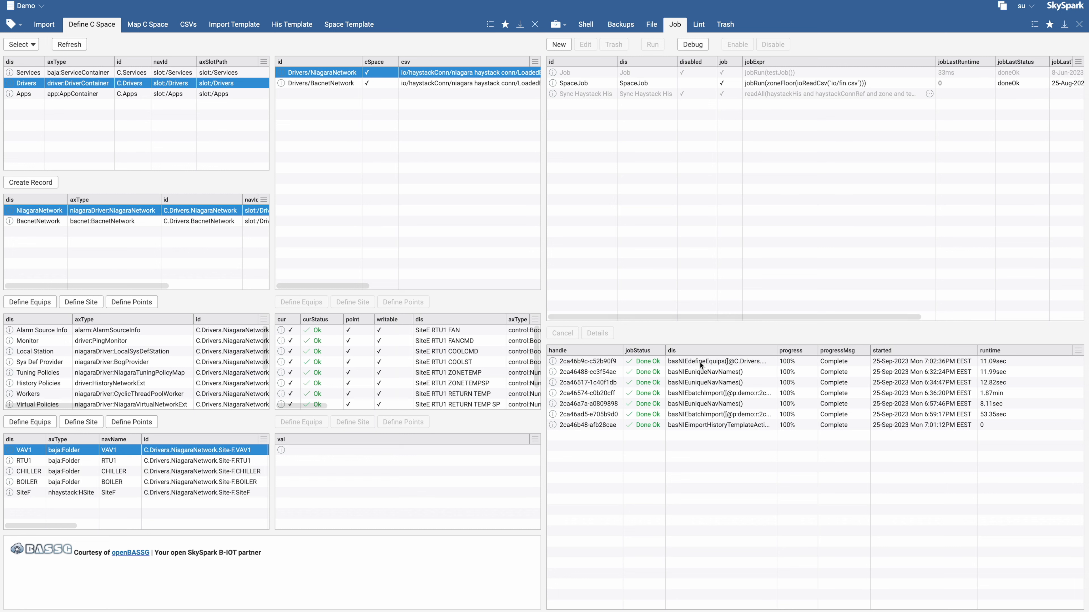
{"action": "left_click", "coordinate": [650, 24]}
{"action": "left_click", "coordinate": [552, 93]}
{"action": "left_click", "coordinate": [559, 108]}
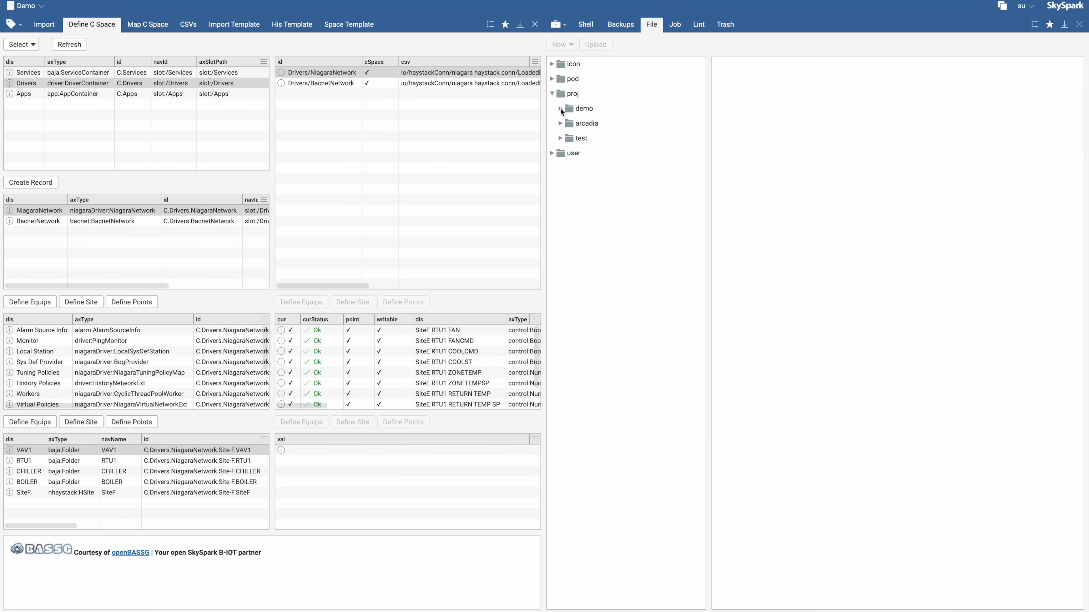
{"action": "left_click", "coordinate": [569, 124]}
{"action": "scroll", "coordinate": [605, 234], "scroll_direction": "down", "scroll_amount": 1}
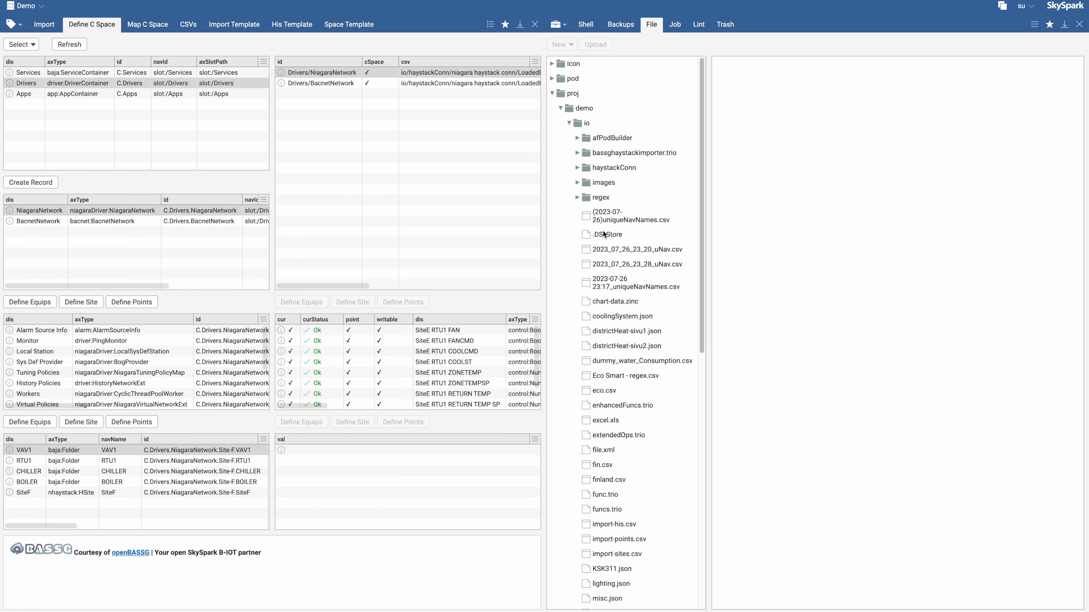
{"action": "left_click", "coordinate": [577, 164]}
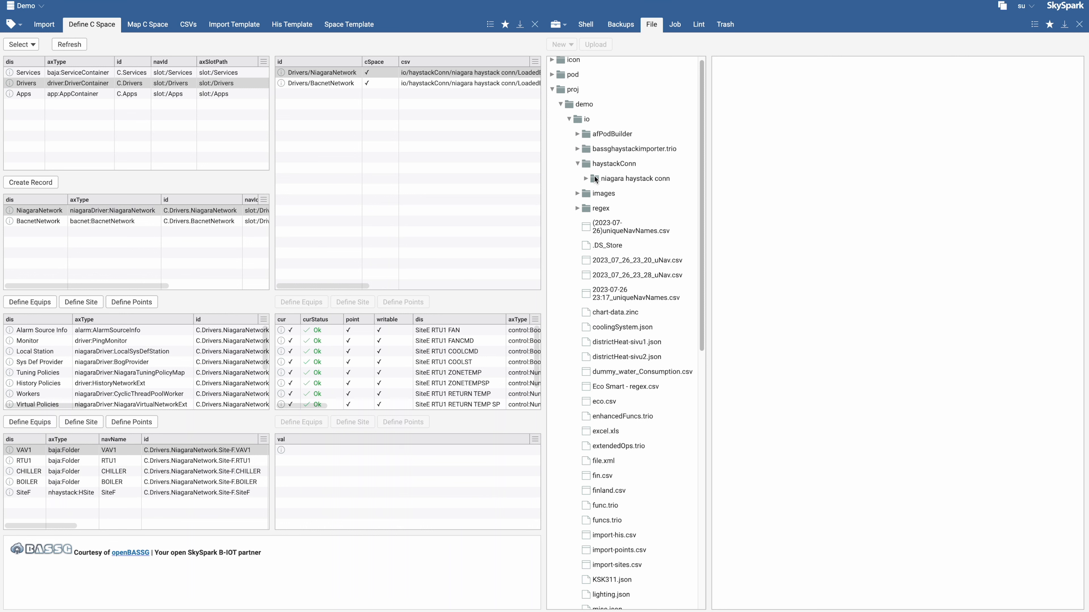
{"action": "left_click", "coordinate": [585, 178]}
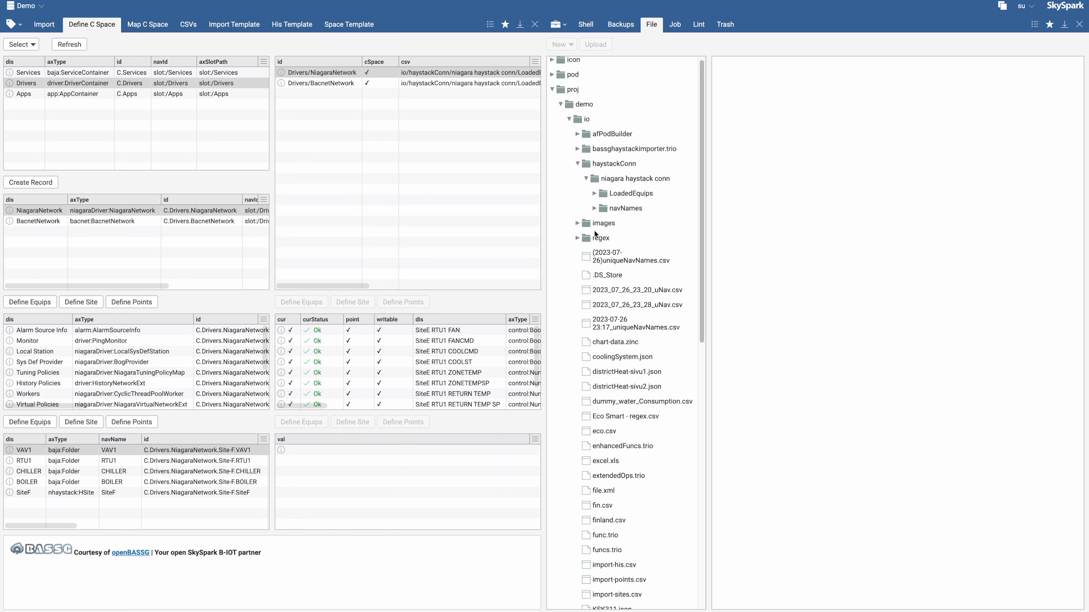
{"action": "left_click", "coordinate": [594, 194]}
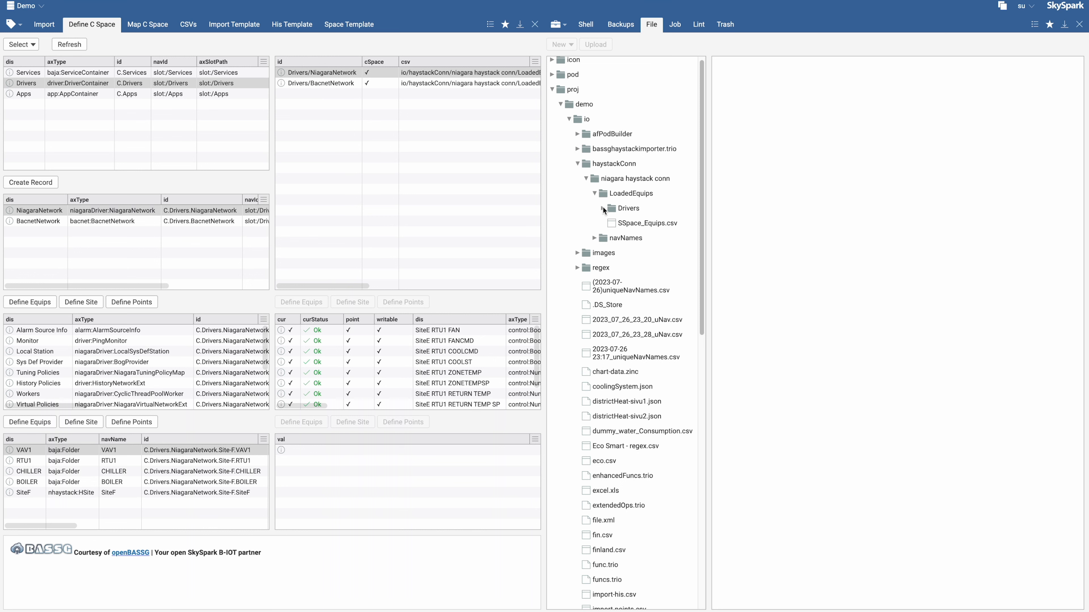
{"action": "left_click", "coordinate": [602, 208]}
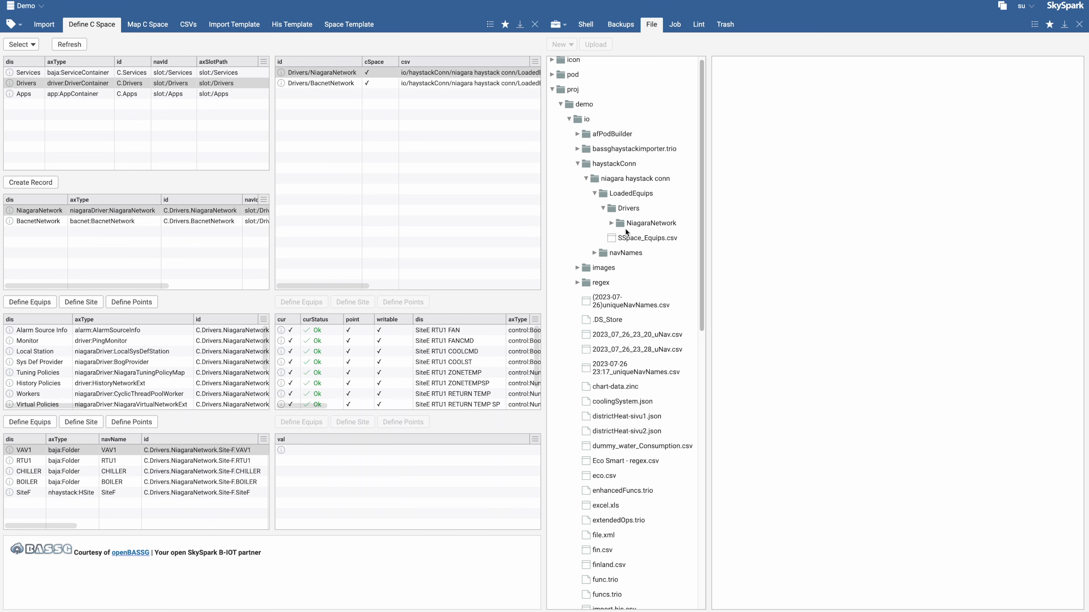
{"action": "left_click", "coordinate": [611, 223]}
{"action": "left_click", "coordinate": [652, 238]}
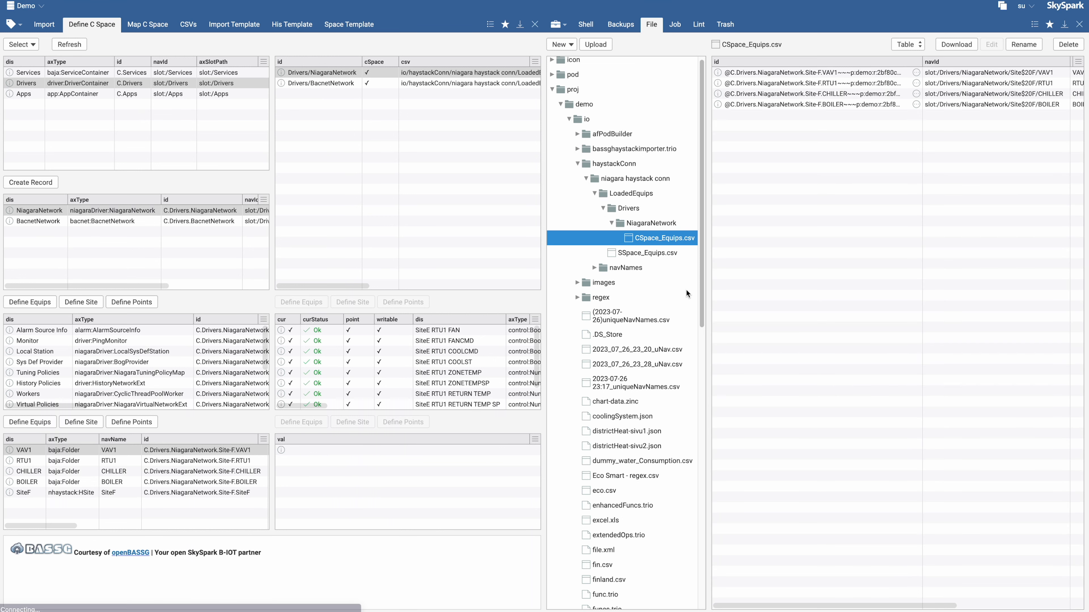
Widen the file view and examine the rows and columns of CSpace_Equips.csv, then close the side view
{"action": "left_click_drag", "start_coordinate": [694, 333], "coordinate": [596, 300]}
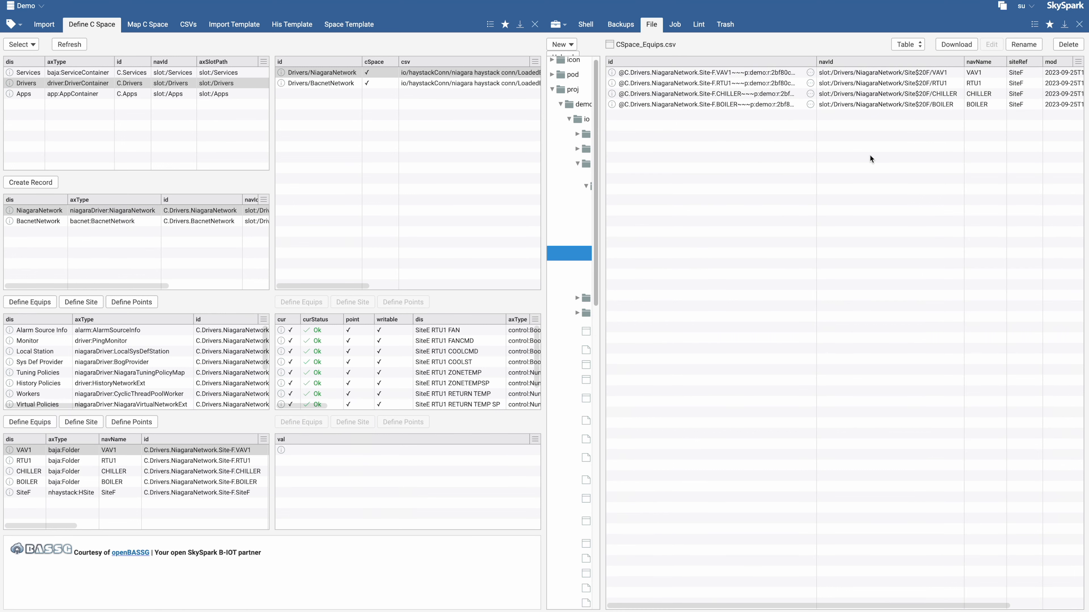
{"action": "scroll", "coordinate": [869, 156], "scroll_direction": "right", "scroll_amount": 3}
{"action": "scroll", "coordinate": [861, 155], "scroll_direction": "left", "scroll_amount": 2}
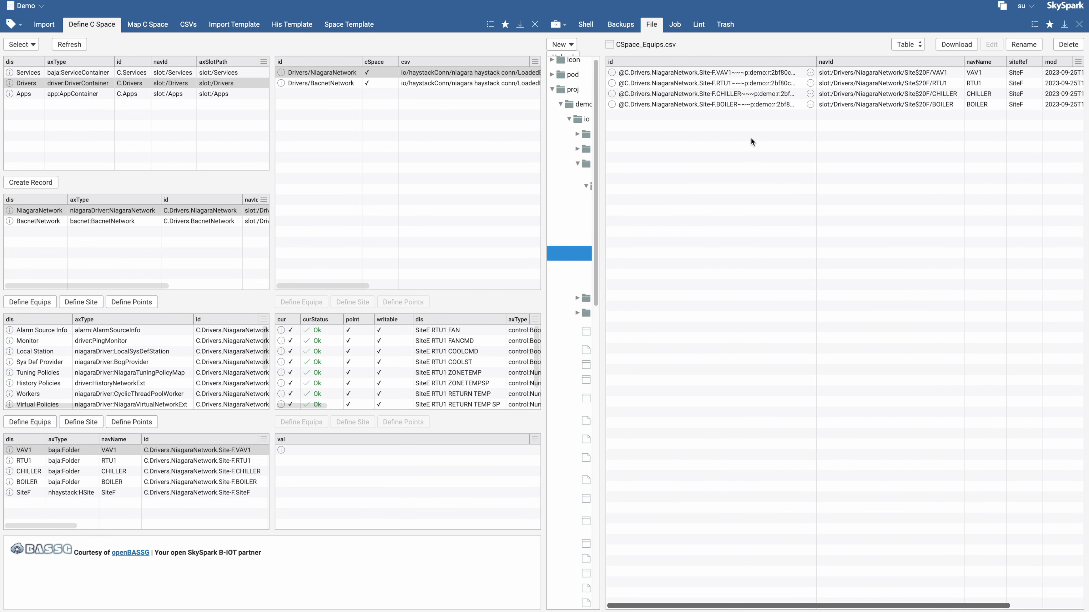
{"action": "scroll", "coordinate": [934, 129], "scroll_direction": "right", "scroll_amount": 2}
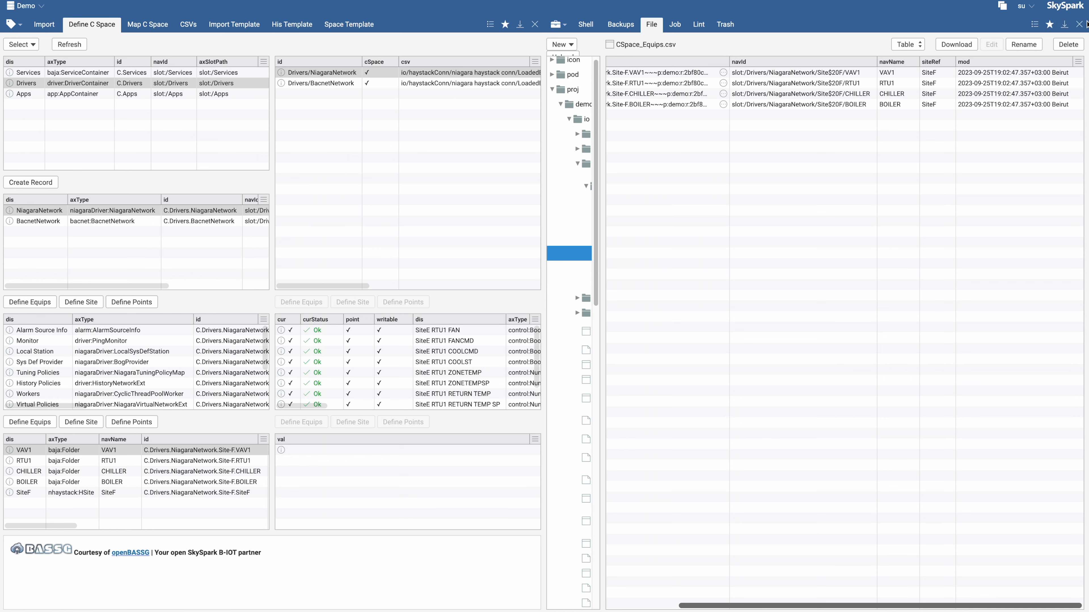
{"action": "left_click", "coordinate": [931, 74]}
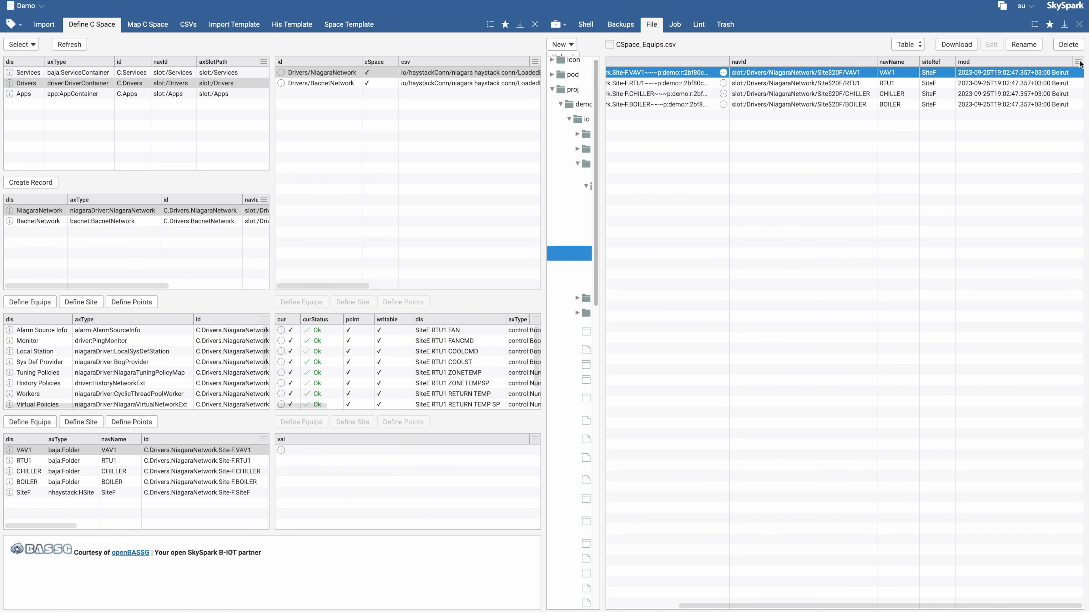
{"action": "left_click", "coordinate": [1079, 25]}
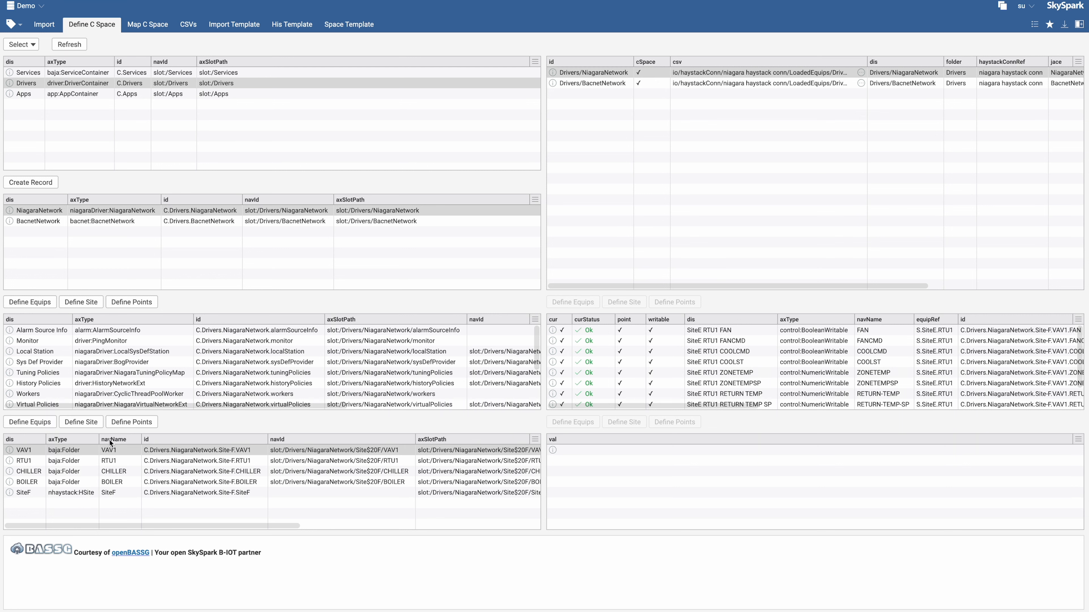
{"action": "left_click", "coordinate": [111, 449]}
{"action": "scroll", "coordinate": [151, 392], "scroll_direction": "down", "scroll_amount": 3}
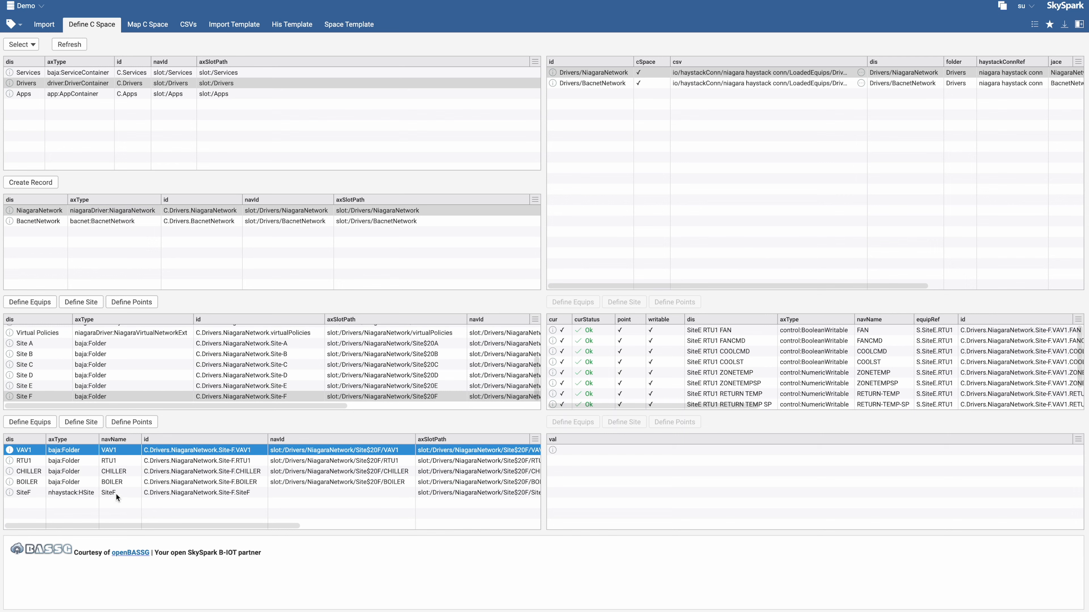
{"action": "left_click", "coordinate": [61, 482], "text": "shift"}
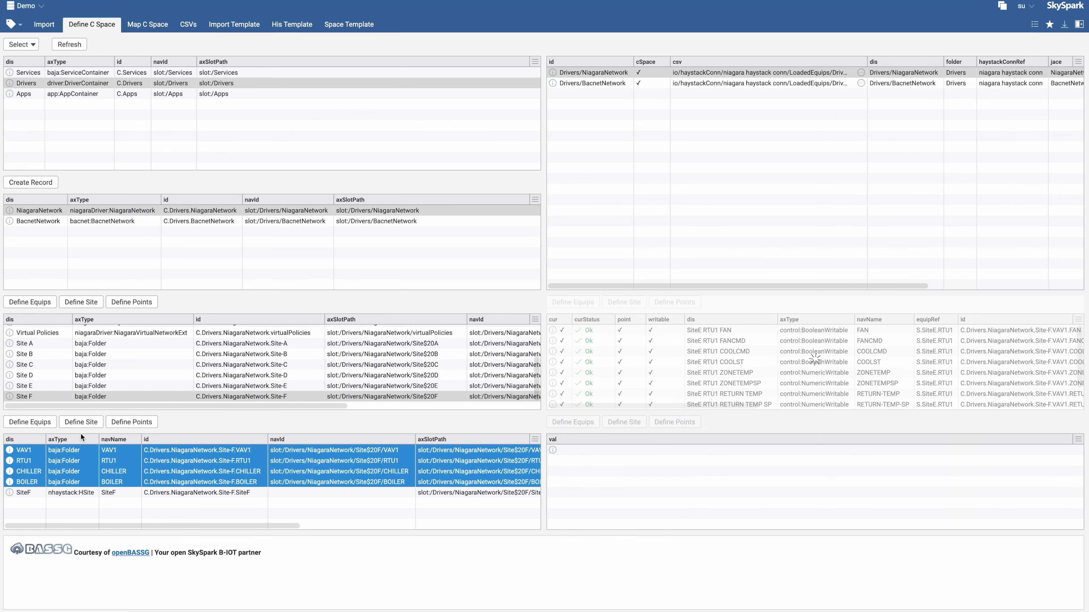
{"action": "left_click", "coordinate": [81, 422]}
{"action": "left_click", "coordinate": [485, 297]}
{"action": "type", "text": "SiteF"}
{"action": "left_click", "coordinate": [604, 278]}
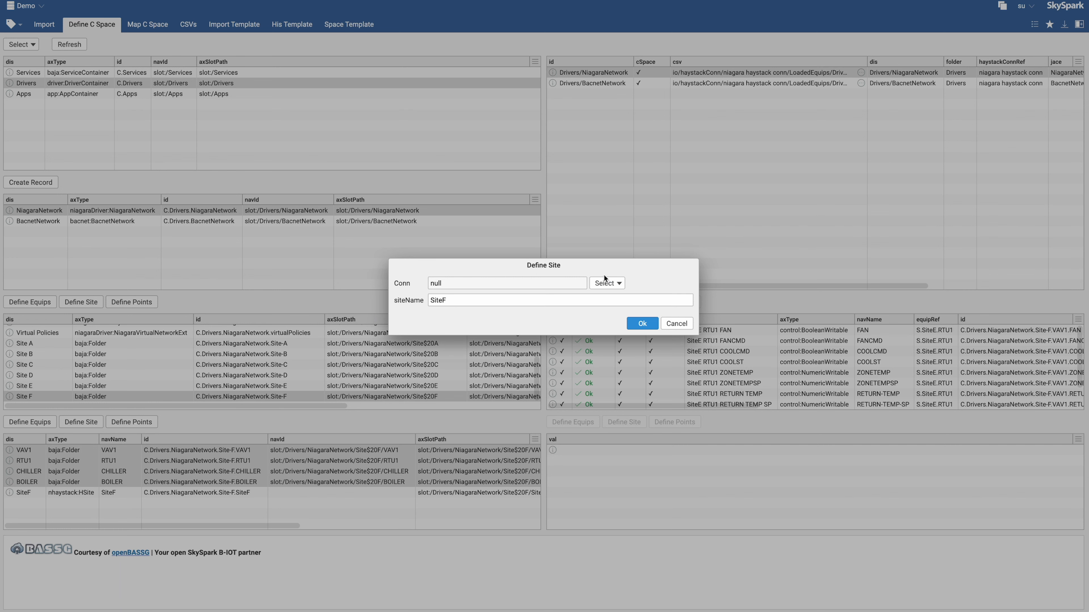
{"action": "left_click", "coordinate": [675, 324]}
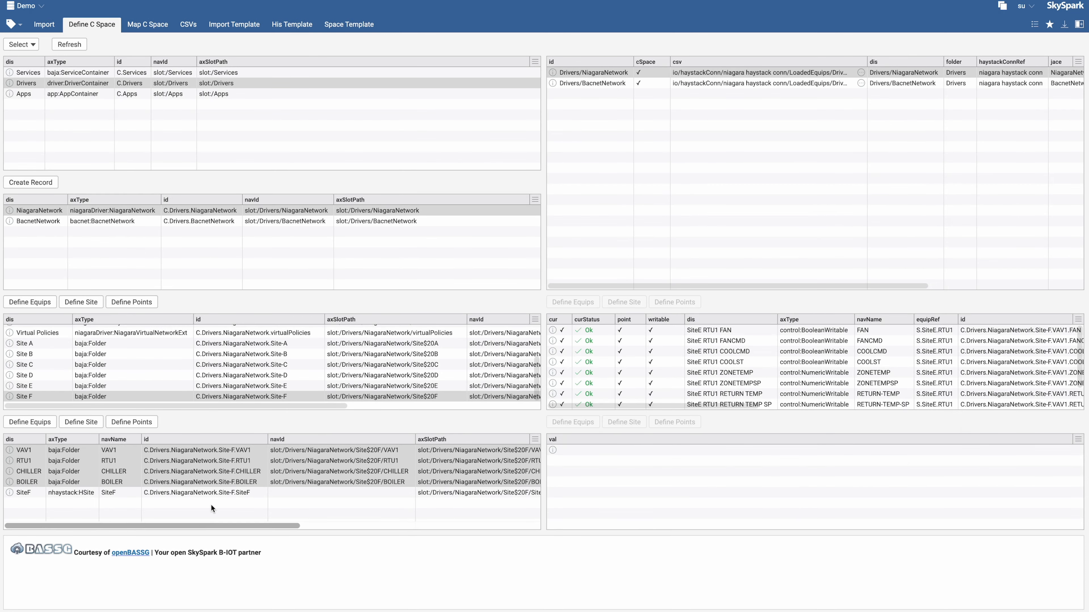
Switch to Niagara Workbench and examine the VAV1 and RTU1 points under Site F in the NiagaraNetwork tree
{"action": "left_click", "coordinate": [131, 519]}
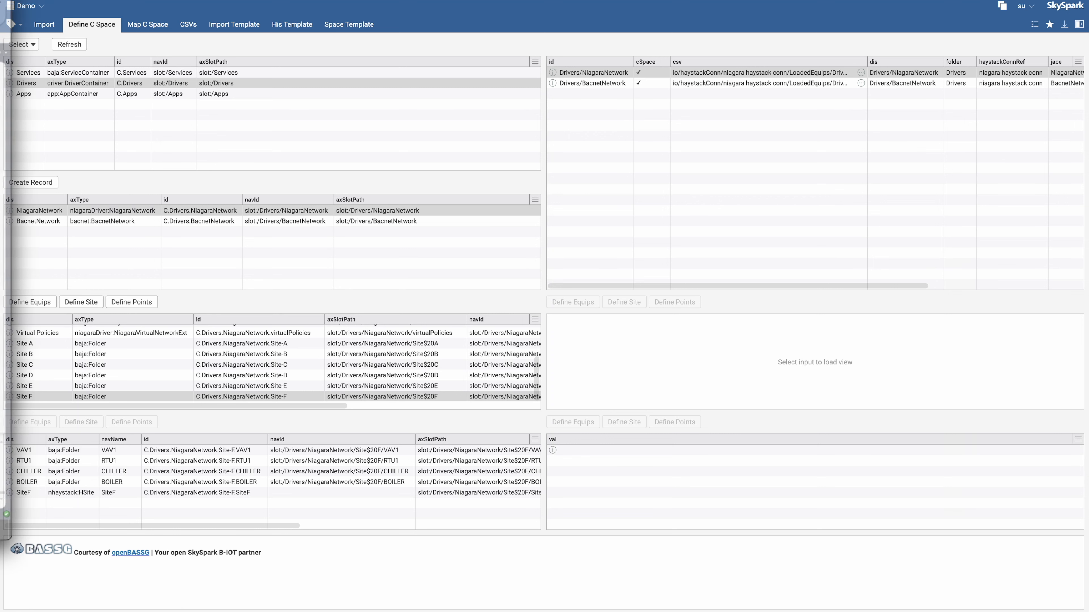
{"action": "left_click", "coordinate": [13, 274]}
{"action": "left_click_drag", "start_coordinate": [444, 34], "coordinate": [432, 0]}
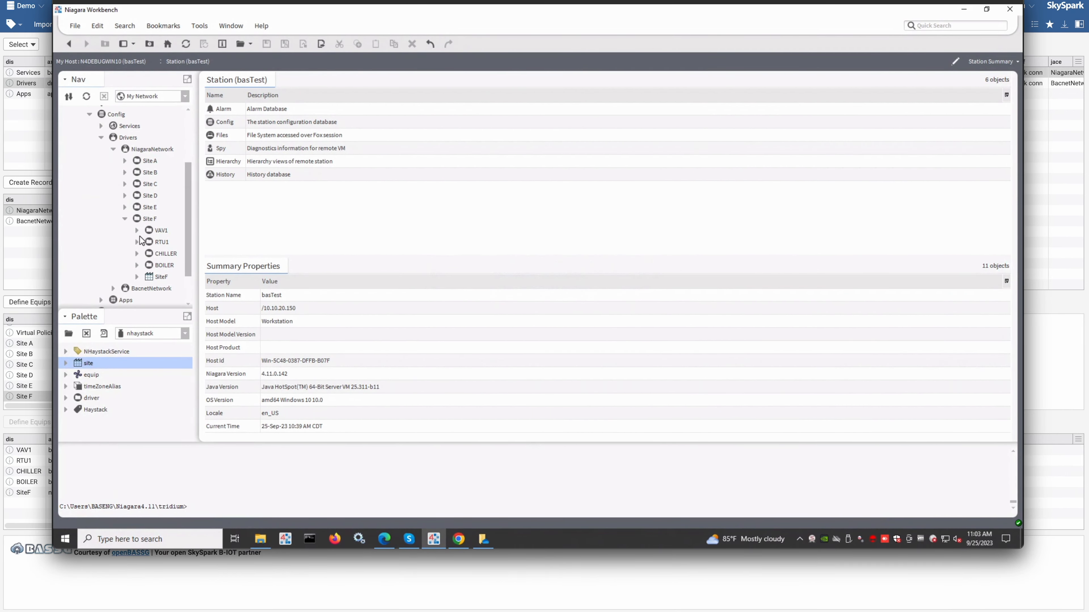
{"action": "left_click", "coordinate": [137, 231]}
{"action": "scroll", "coordinate": [151, 259], "scroll_direction": "down", "scroll_amount": 2}
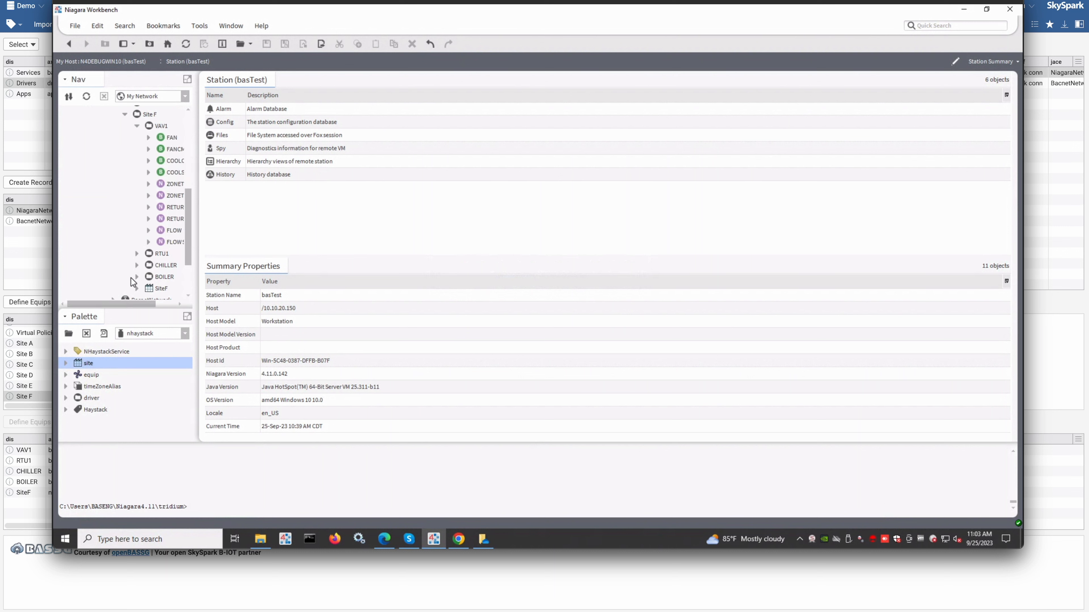
{"action": "left_click", "coordinate": [138, 255]}
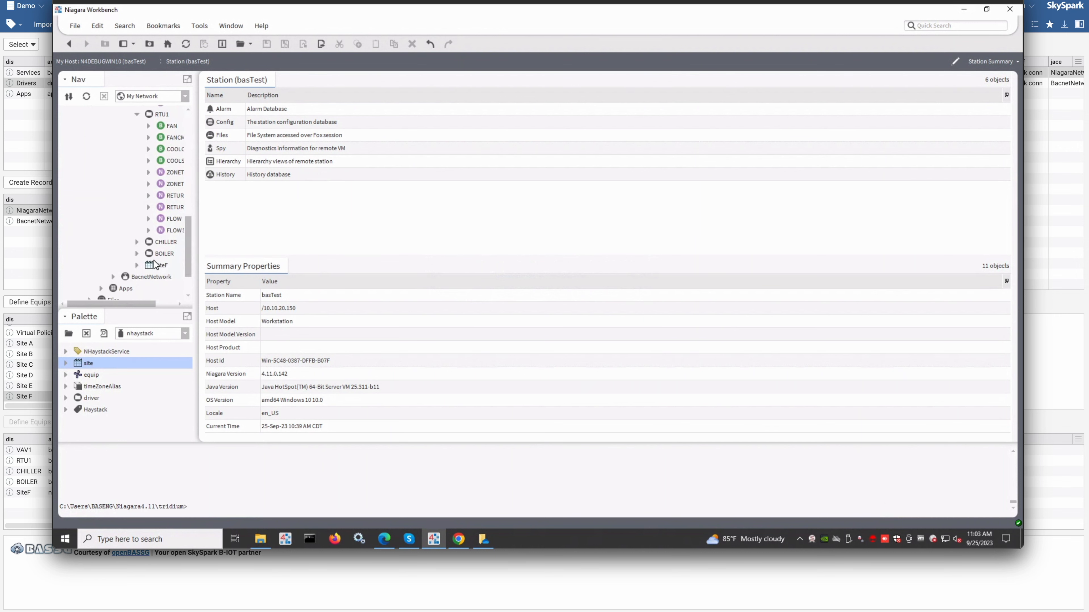
{"action": "left_click", "coordinate": [137, 242]}
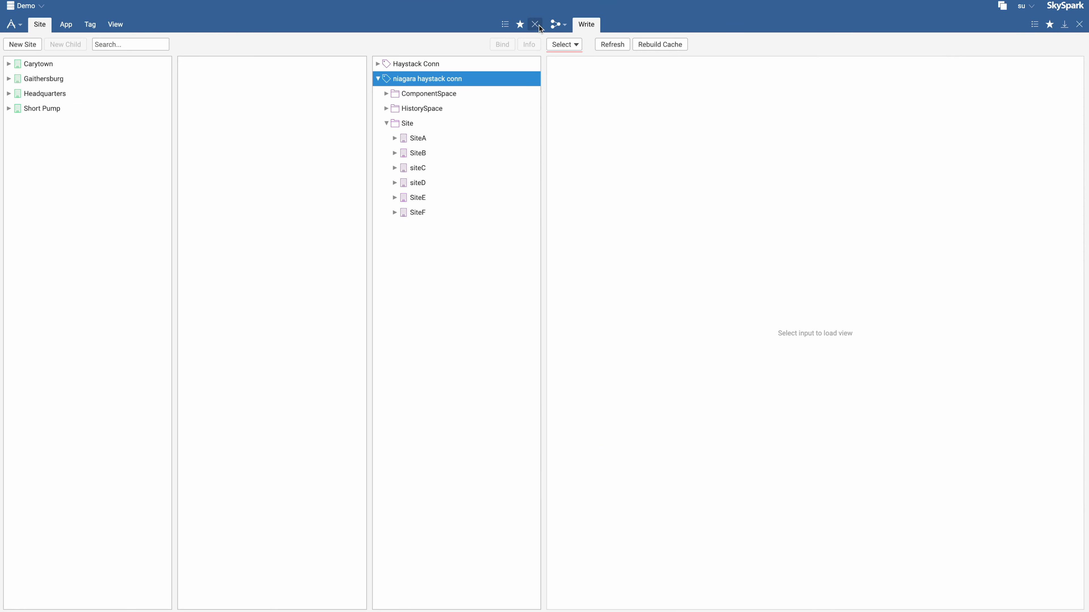
Open the connector space view for the niagara haystack conn connector on the Drivers/NiagaraNetwork folder and select Site F
{"action": "left_click", "coordinate": [535, 25]}
{"action": "left_click", "coordinate": [23, 45]}
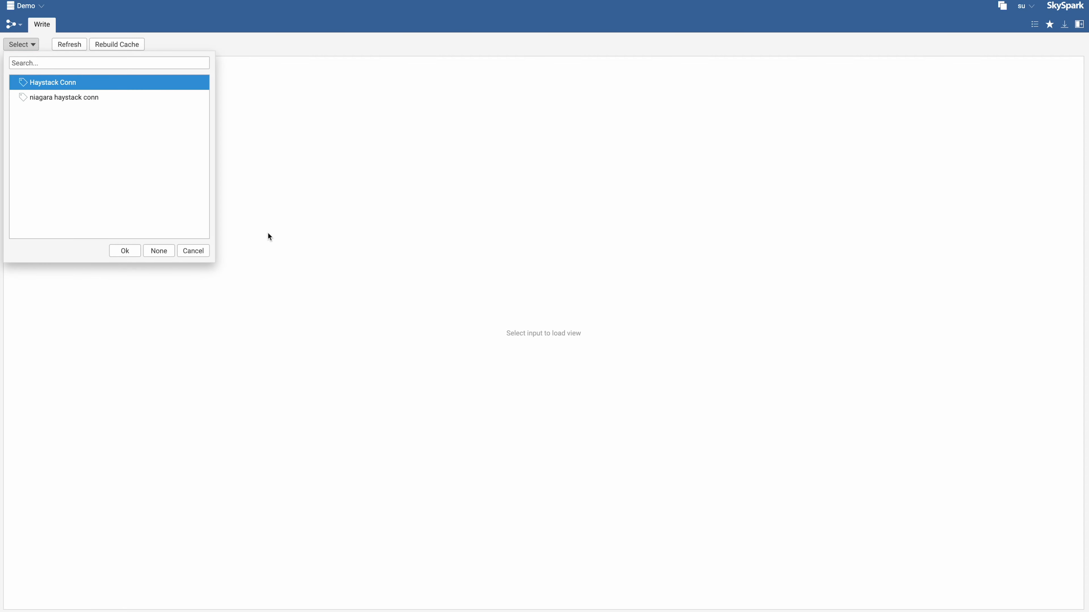
{"action": "double_click", "coordinate": [48, 98]}
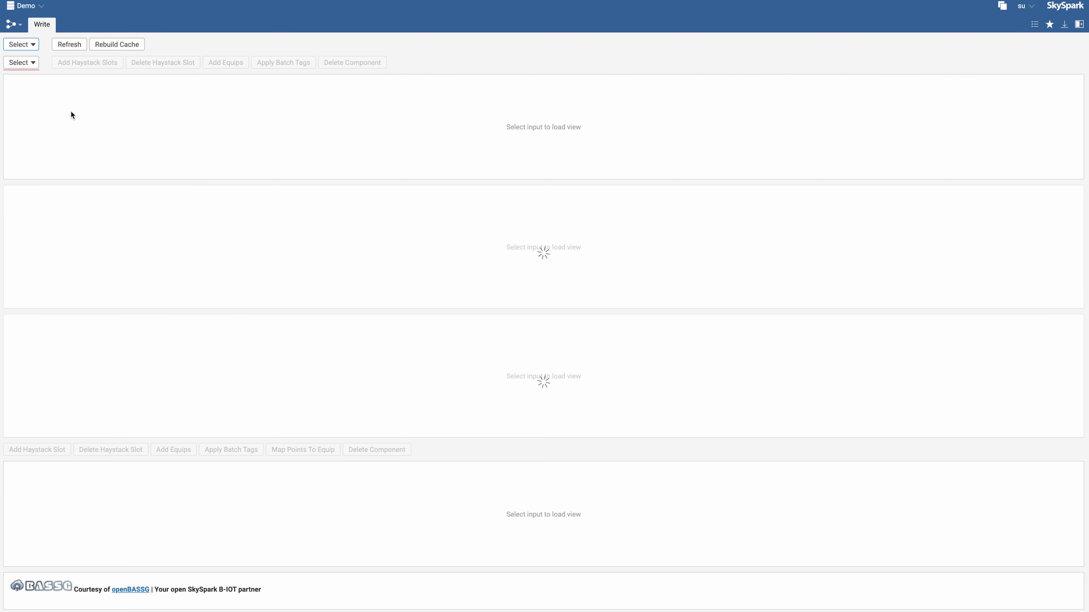
{"action": "left_click", "coordinate": [26, 62]}
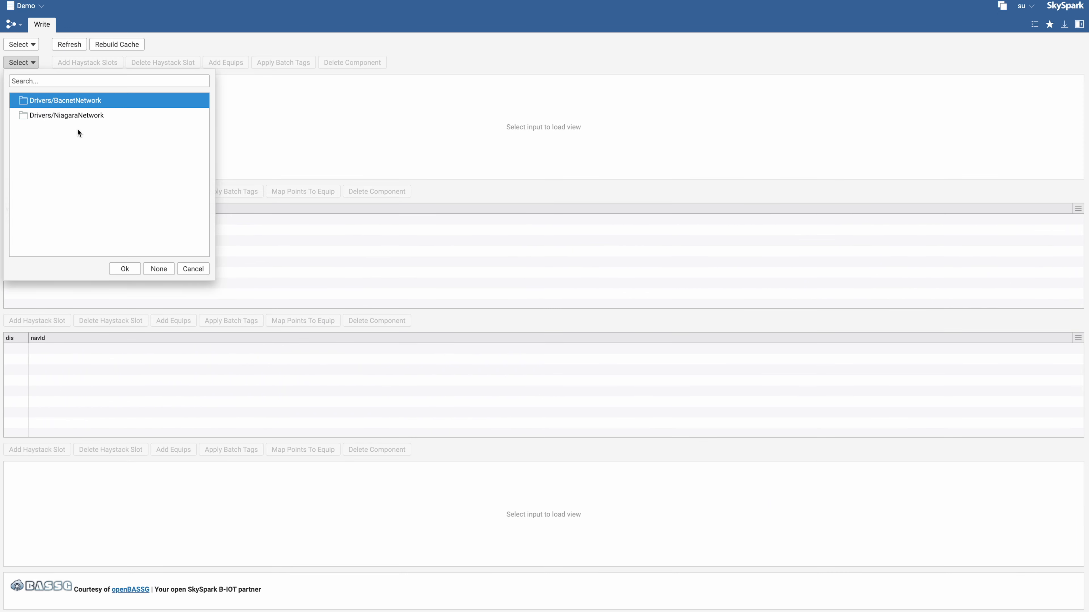
{"action": "double_click", "coordinate": [74, 114]}
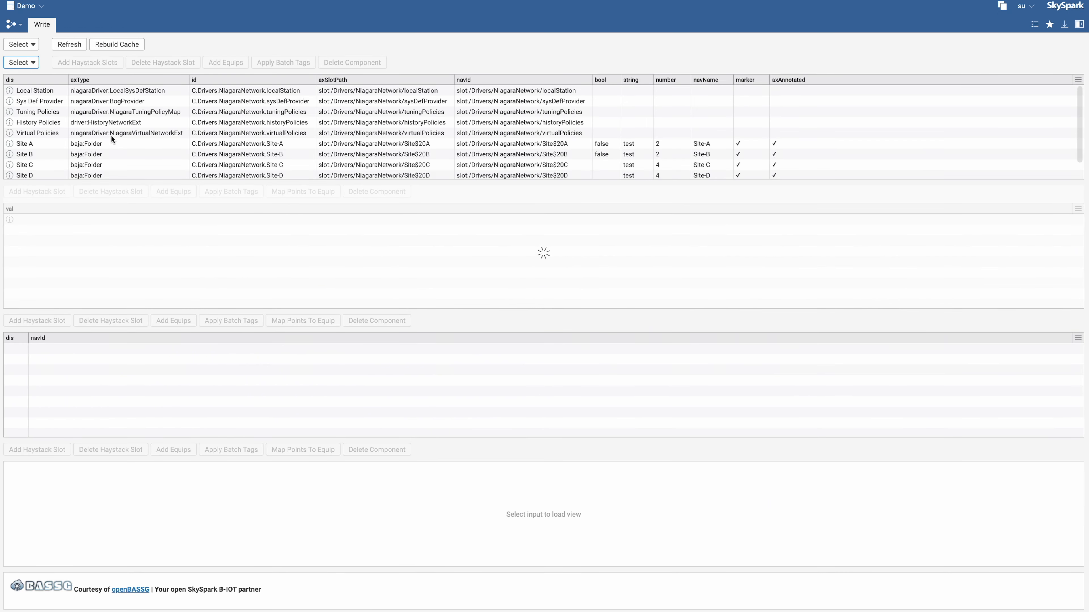
{"action": "scroll", "coordinate": [99, 146], "scroll_direction": "down", "scroll_amount": 2}
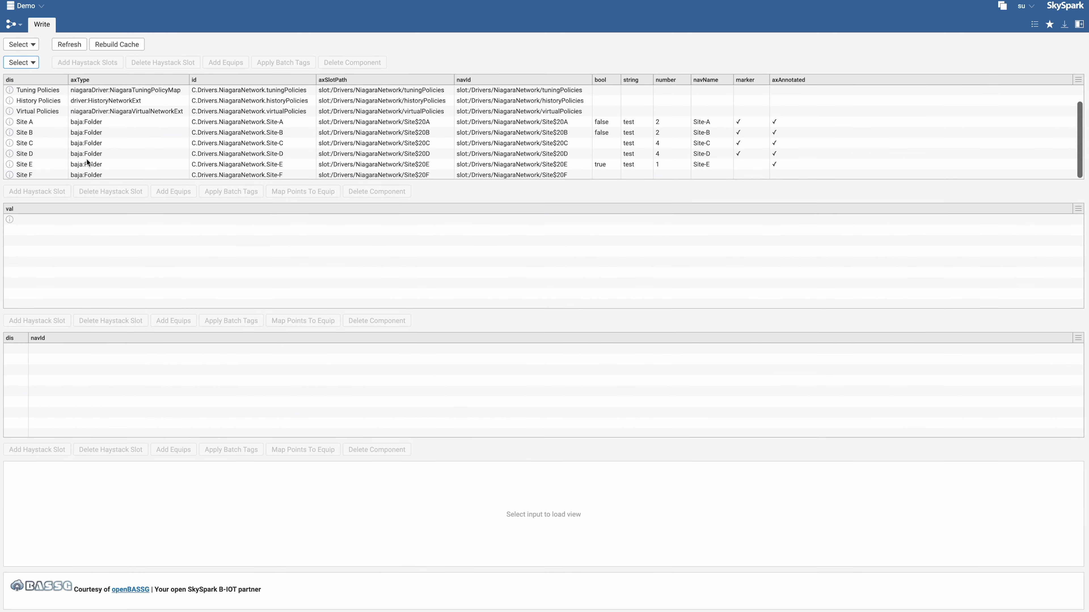
{"action": "left_click", "coordinate": [44, 174]}
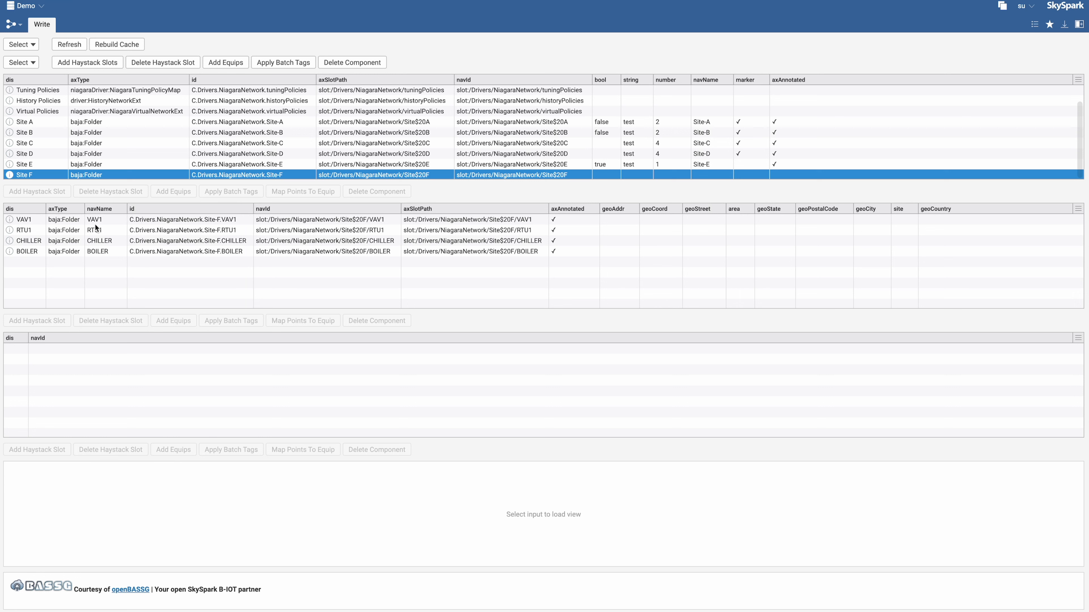
{"action": "left_click", "coordinate": [90, 221]}
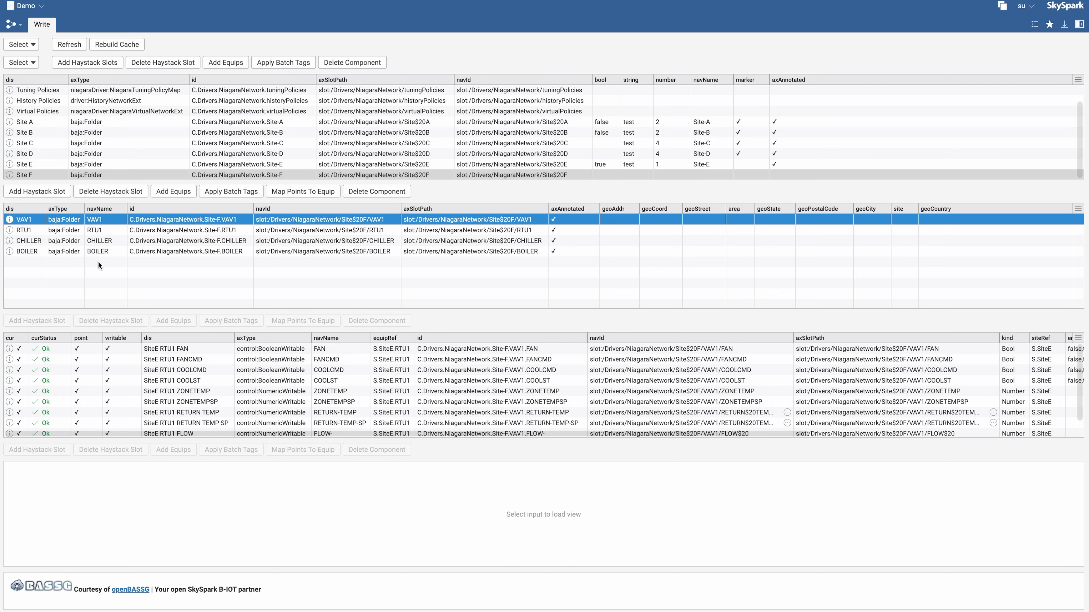
{"action": "left_click", "coordinate": [39, 255], "text": "shift"}
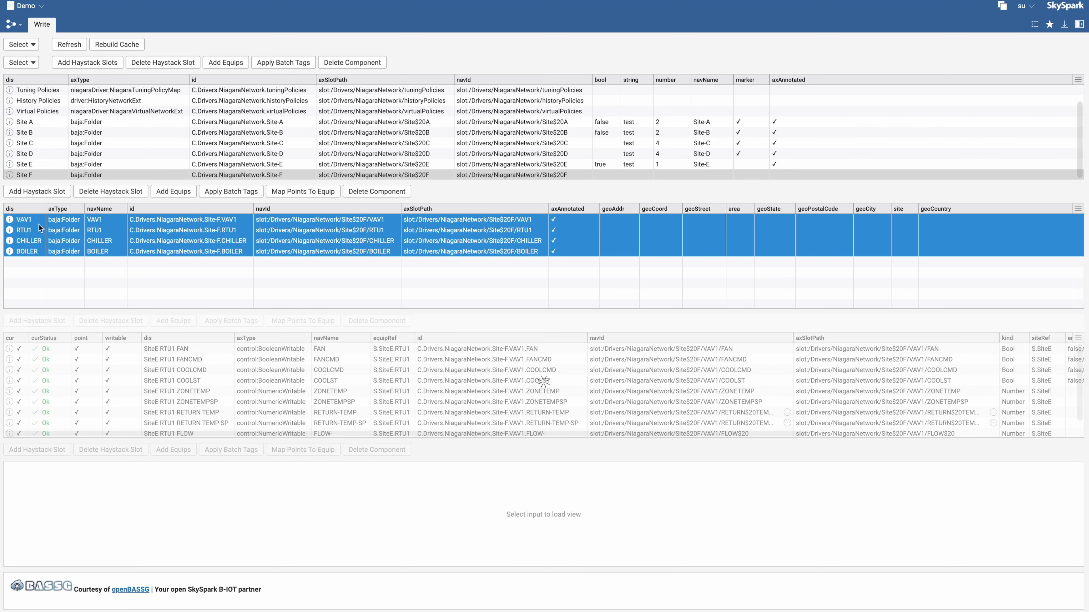
{"action": "left_click", "coordinate": [37, 191]}
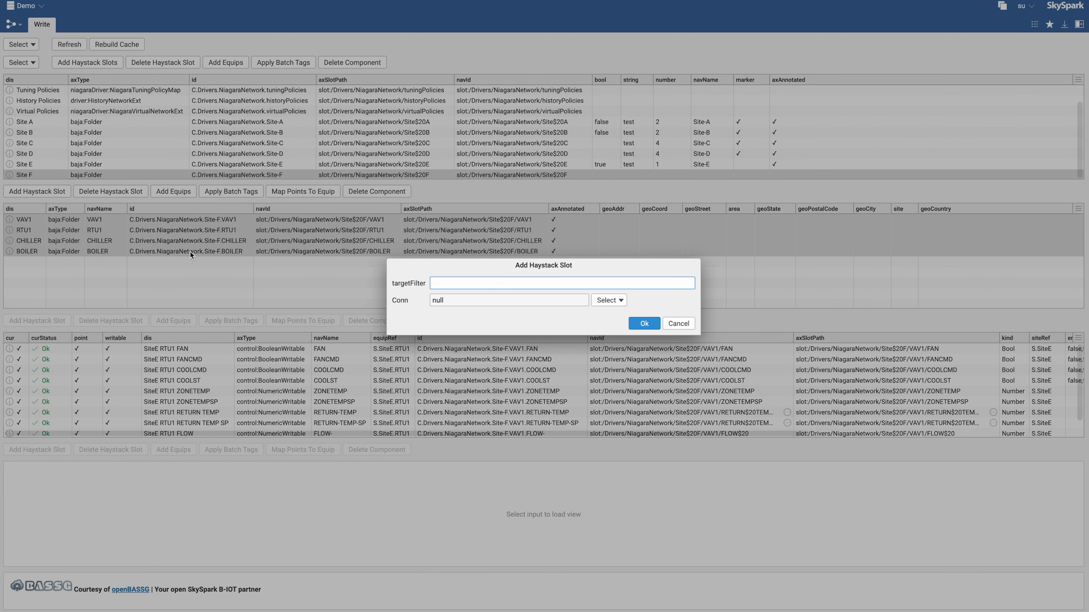
{"action": "left_click", "coordinate": [622, 300]}
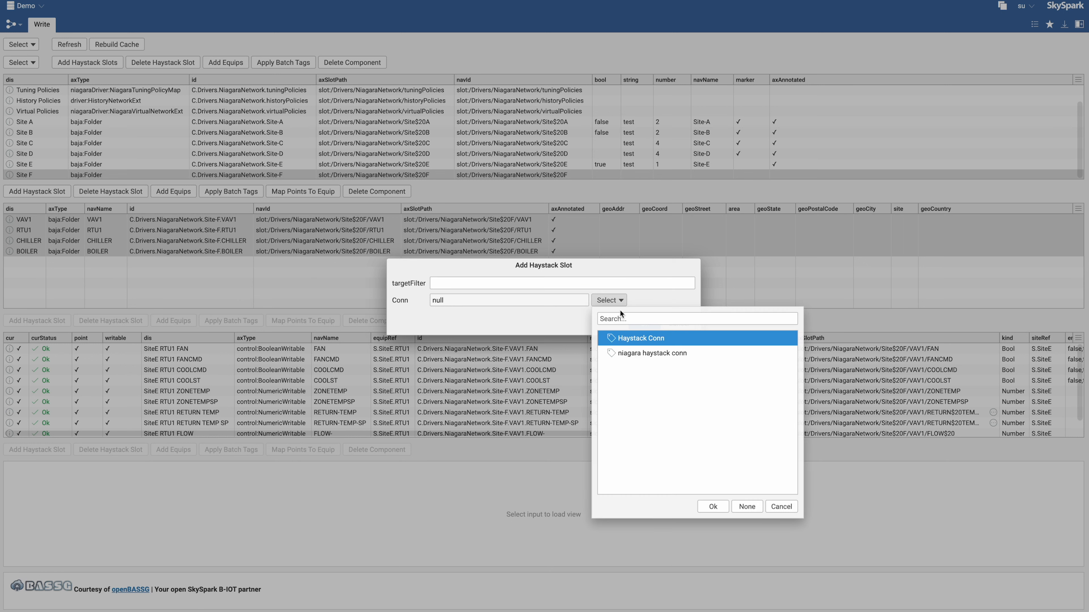
{"action": "left_click", "coordinate": [636, 356]}
{"action": "left_click", "coordinate": [438, 284]}
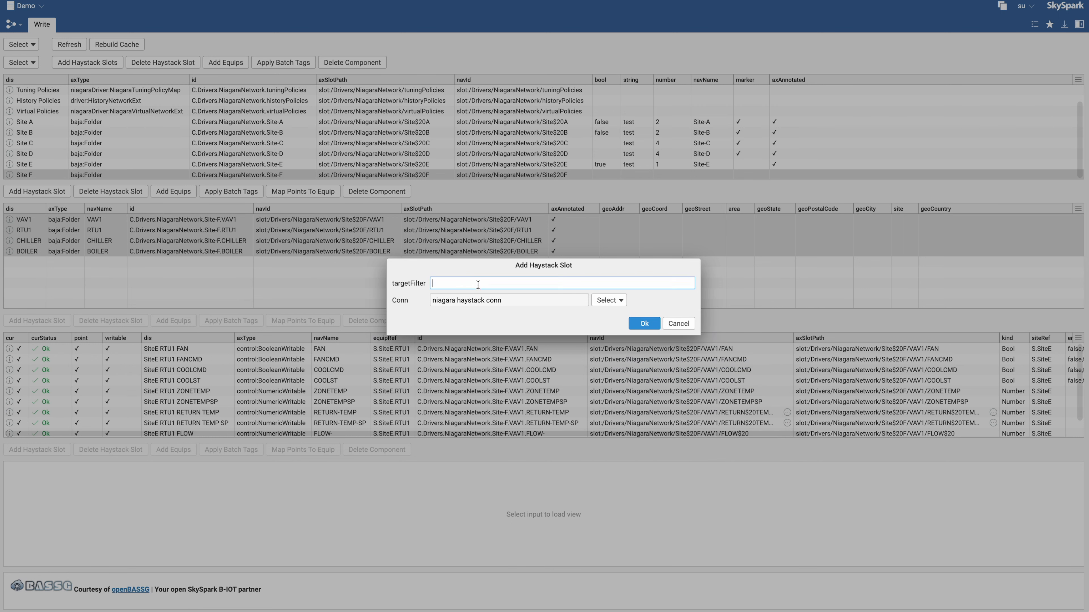
{"action": "left_click", "coordinate": [675, 326]}
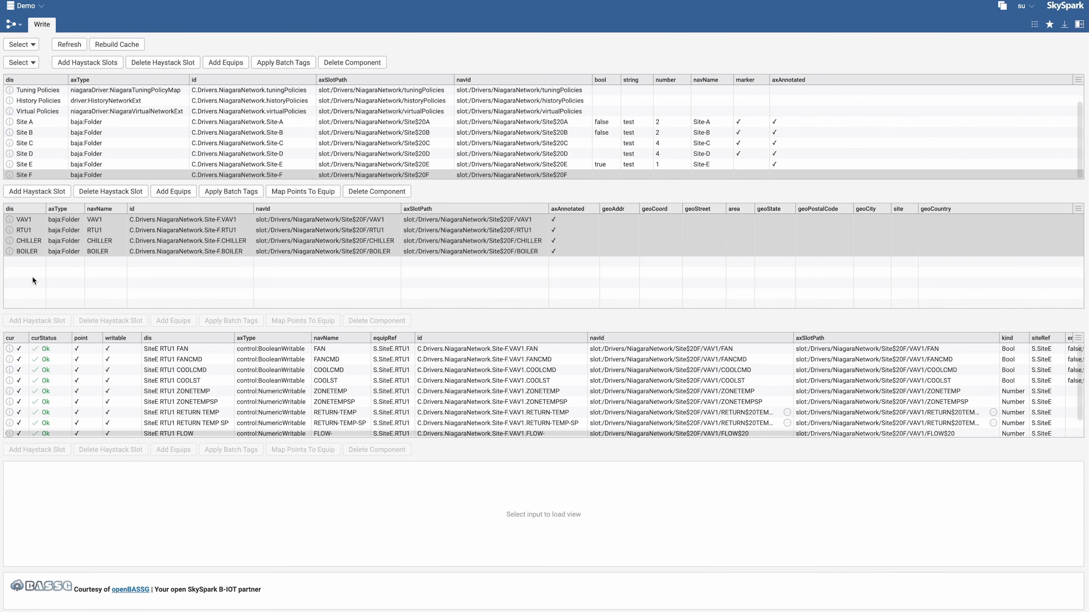
Add a Haystack slot to the Site F VAV1, RTU1, CHILLER and BOILER folders with targetFilter axType=="baja:Folder" and the niagara haystack conn connector
{"action": "left_click", "coordinate": [13, 220]}
{"action": "left_click", "coordinate": [73, 219]}
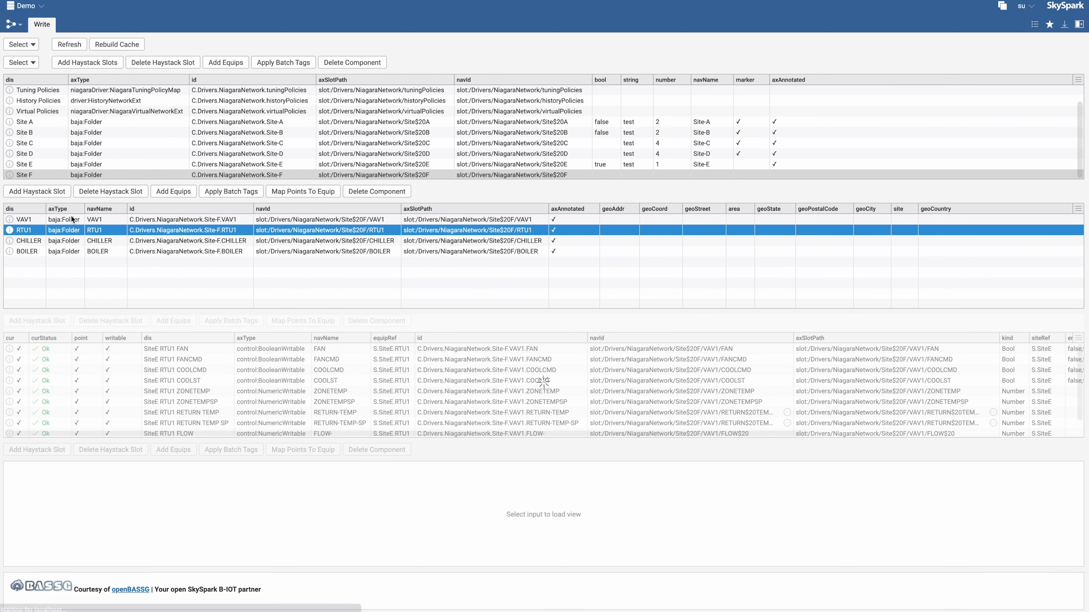
{"action": "left_click", "coordinate": [58, 251], "text": "shift"}
{"action": "left_click", "coordinate": [52, 193]}
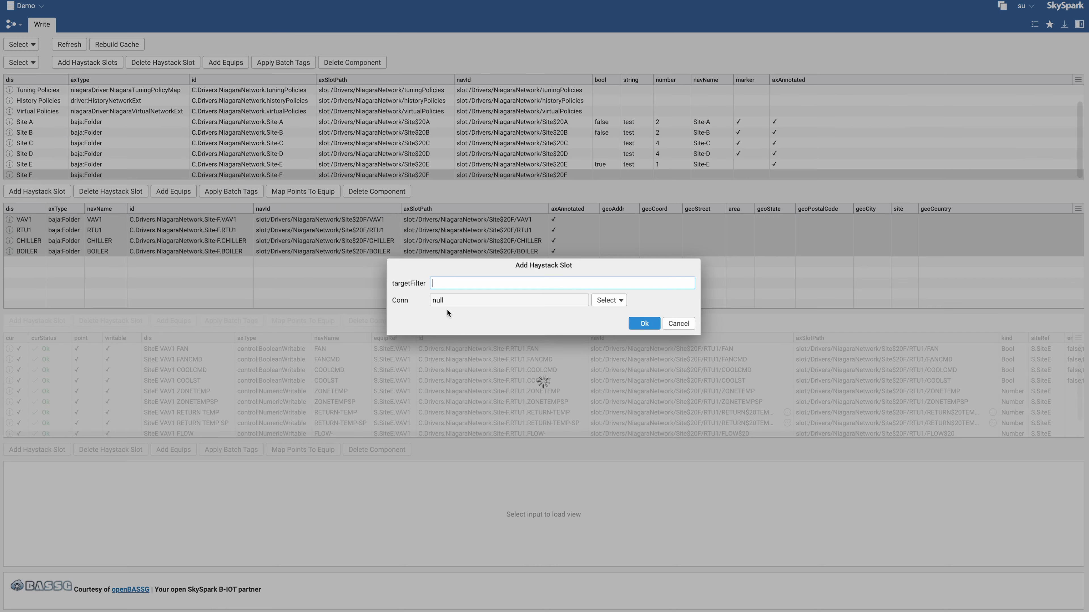
{"action": "type", "text": "ax"}
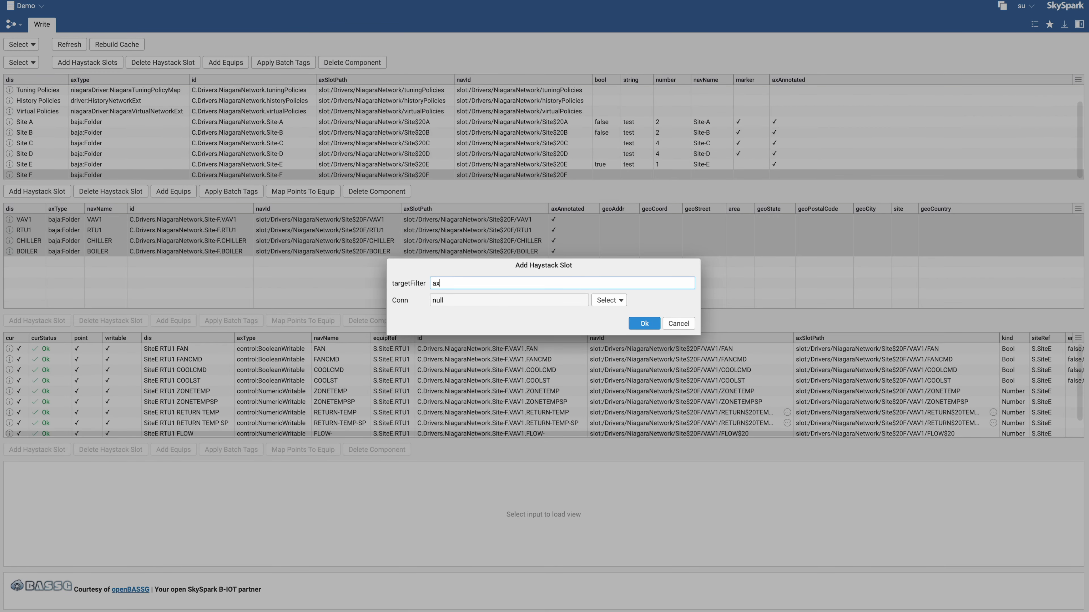
{"action": "type", "text": "Type==\"baja:fOLDER\""}
{"action": "double_click", "coordinate": [492, 285]}
{"action": "type", "text": "Folder"}
{"action": "left_click", "coordinate": [616, 300]}
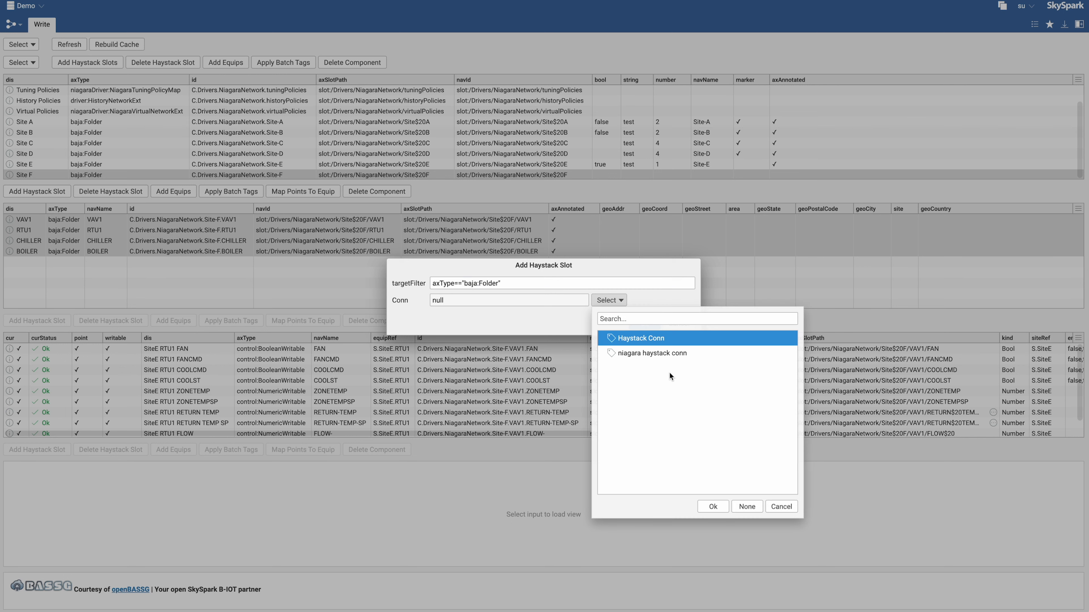
{"action": "double_click", "coordinate": [623, 354]}
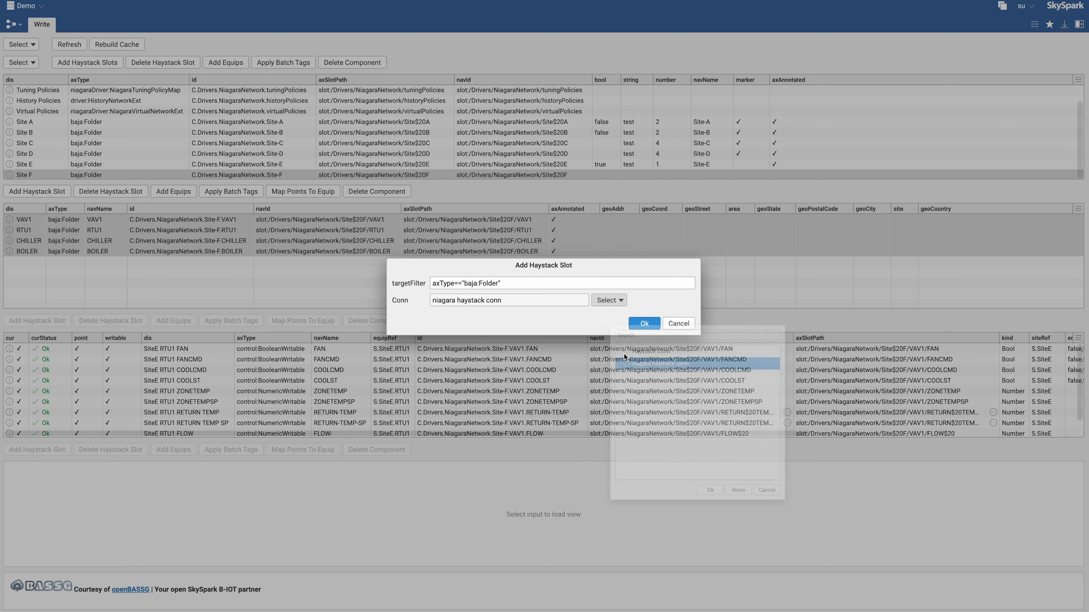
{"action": "left_click", "coordinate": [643, 324]}
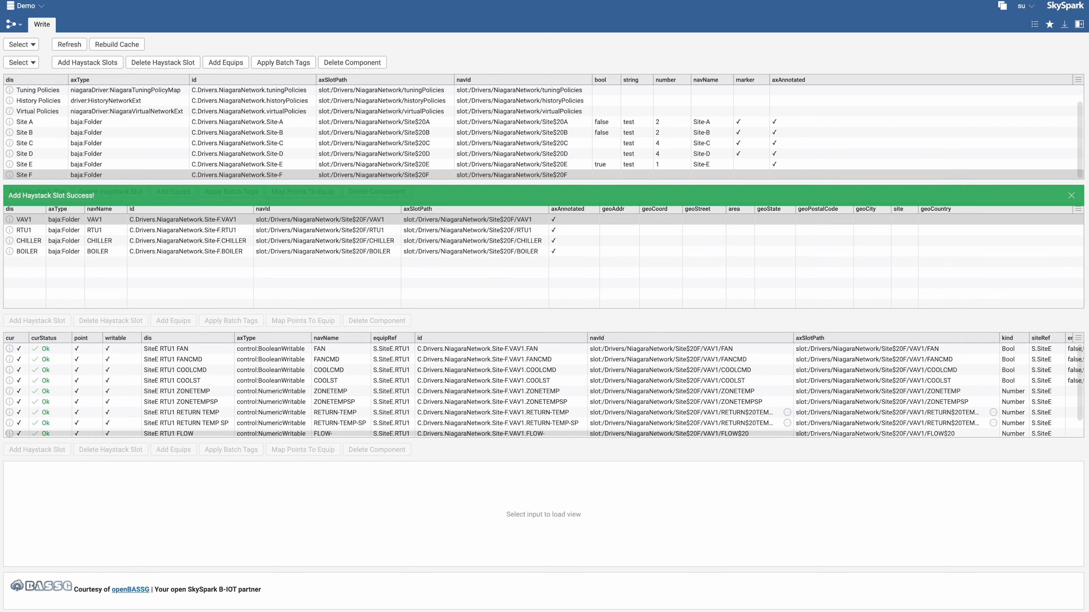
Switch to Niagara Workbench and examine the haystack slot on the RTU1 and CHILLER property sheets under Site F
{"action": "left_click_drag", "start_coordinate": [1, 116], "coordinate": [615, 19]}
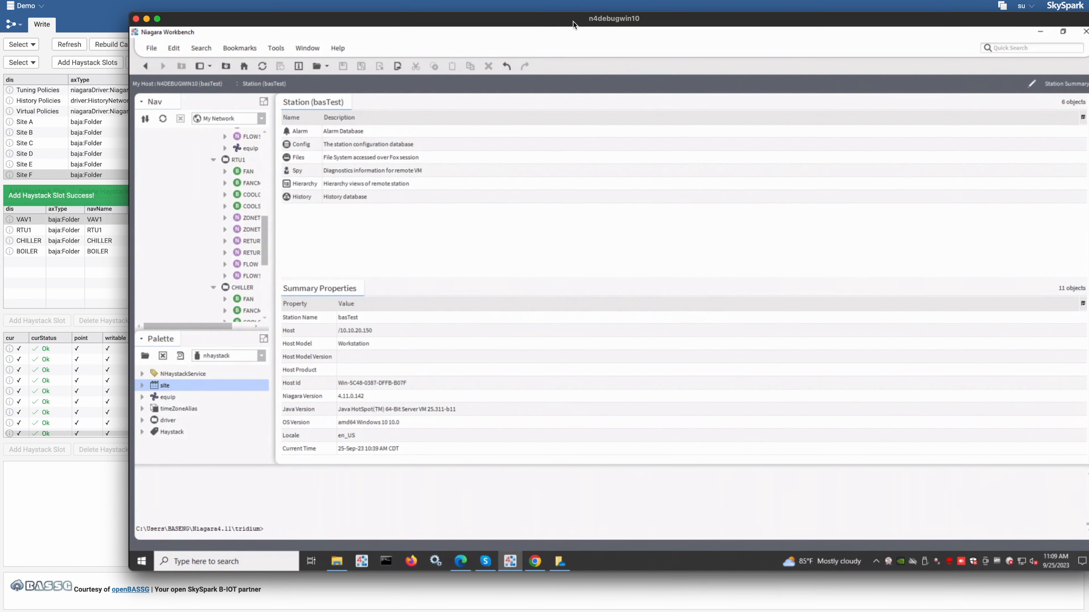
{"action": "double_click", "coordinate": [237, 160]}
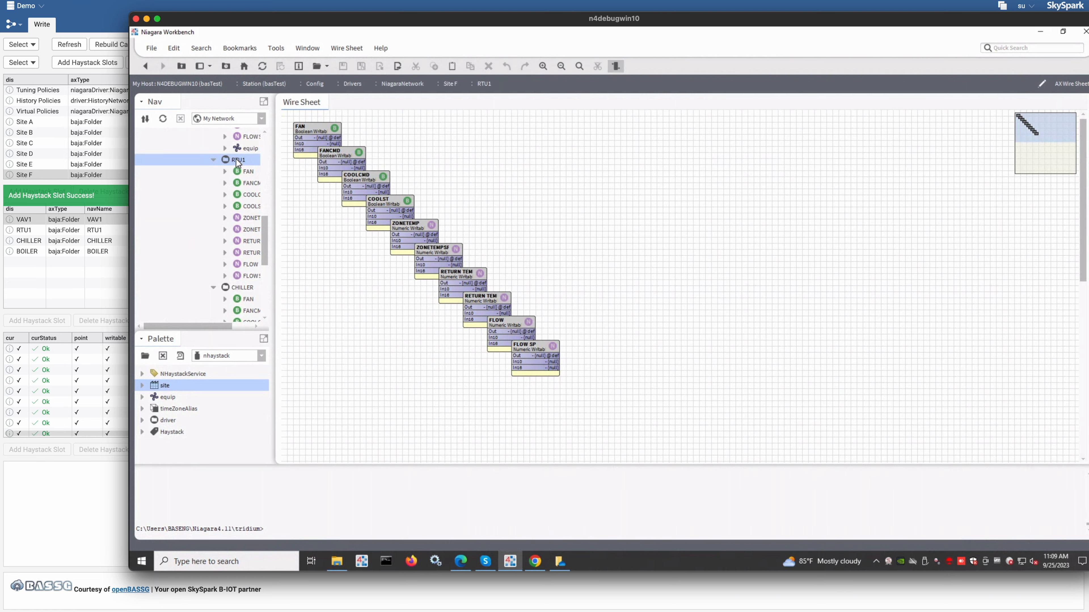
{"action": "right_click", "coordinate": [237, 160]}
{"action": "mouse_move", "coordinate": [243, 167]}
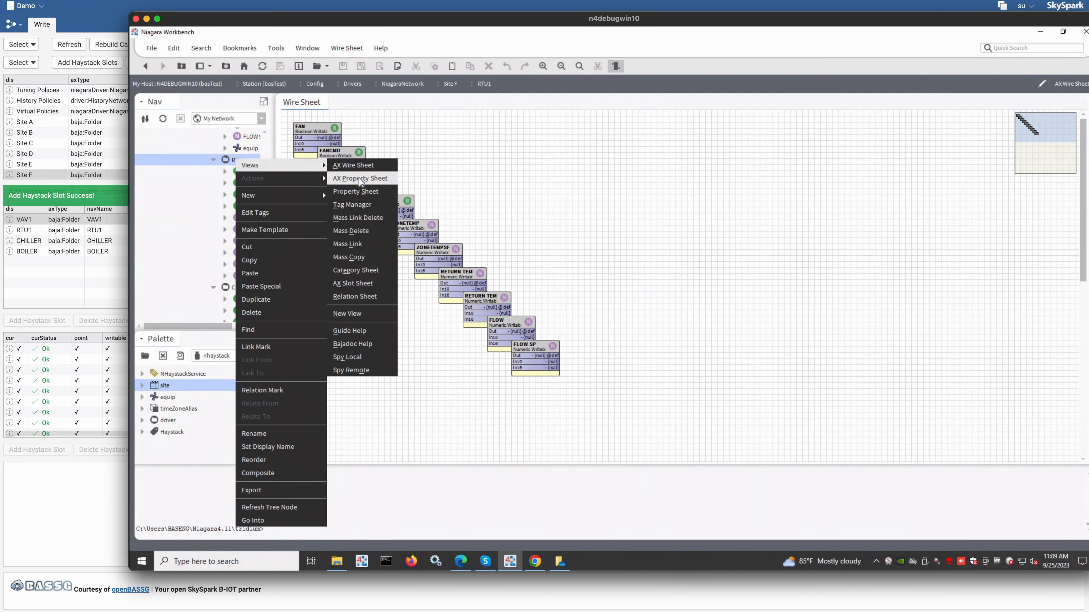
{"action": "left_click", "coordinate": [367, 182]}
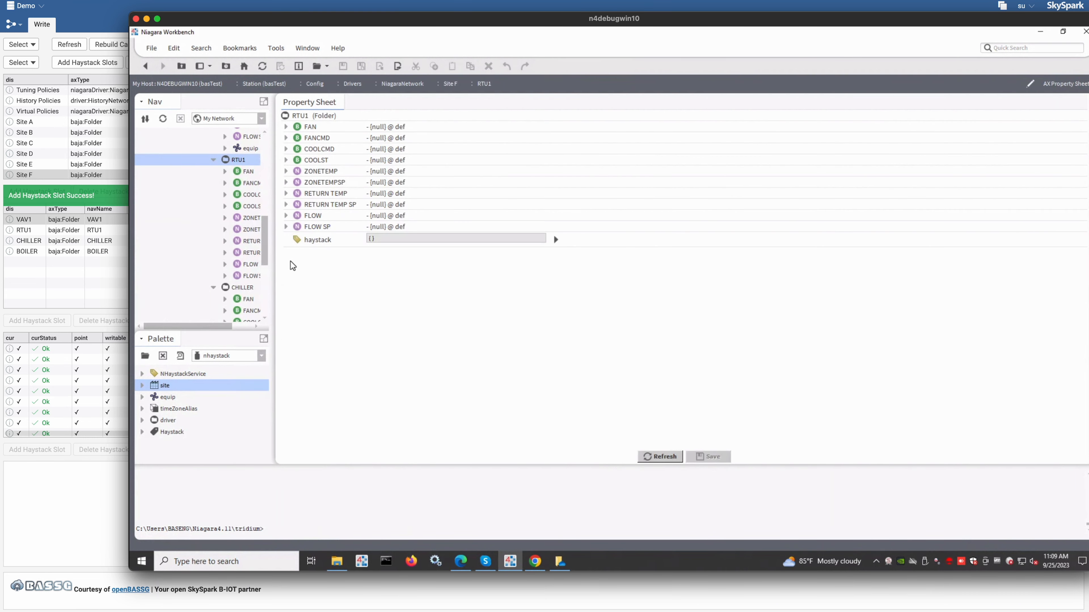
{"action": "left_click", "coordinate": [235, 289]}
{"action": "right_click", "coordinate": [235, 289]}
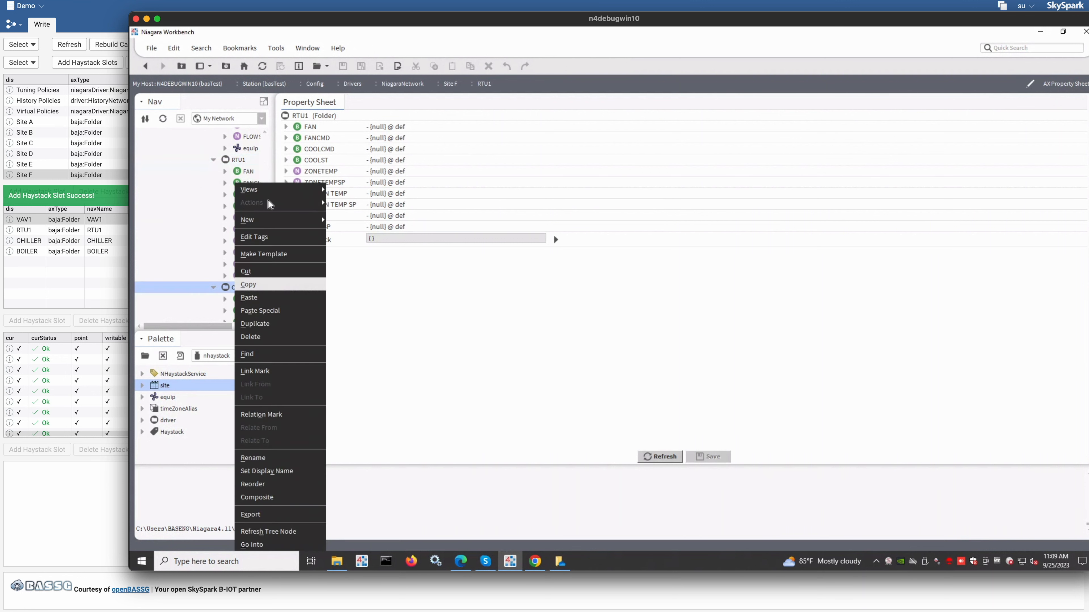
{"action": "mouse_move", "coordinate": [280, 191]}
{"action": "left_click", "coordinate": [345, 204]}
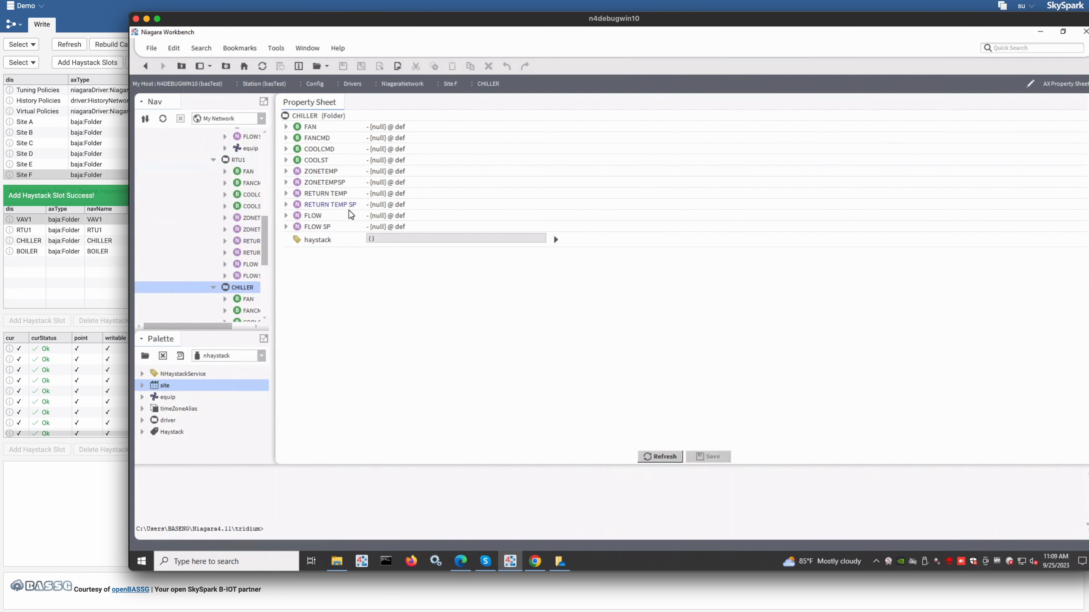
{"action": "double_click", "coordinate": [612, 18]}
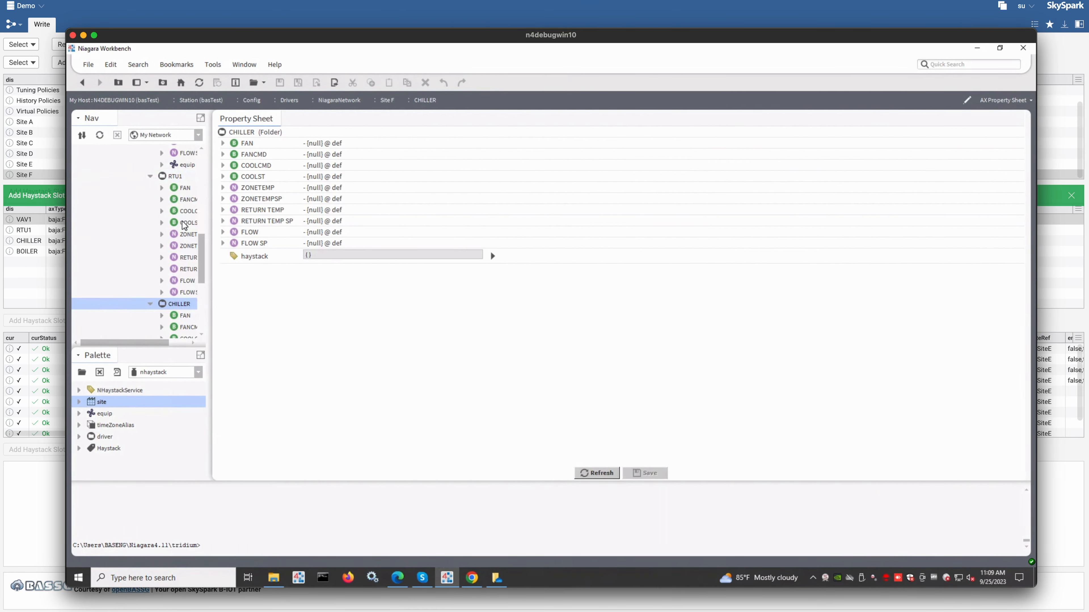
{"action": "left_click", "coordinate": [180, 165]}
{"action": "left_click", "coordinate": [174, 177]}
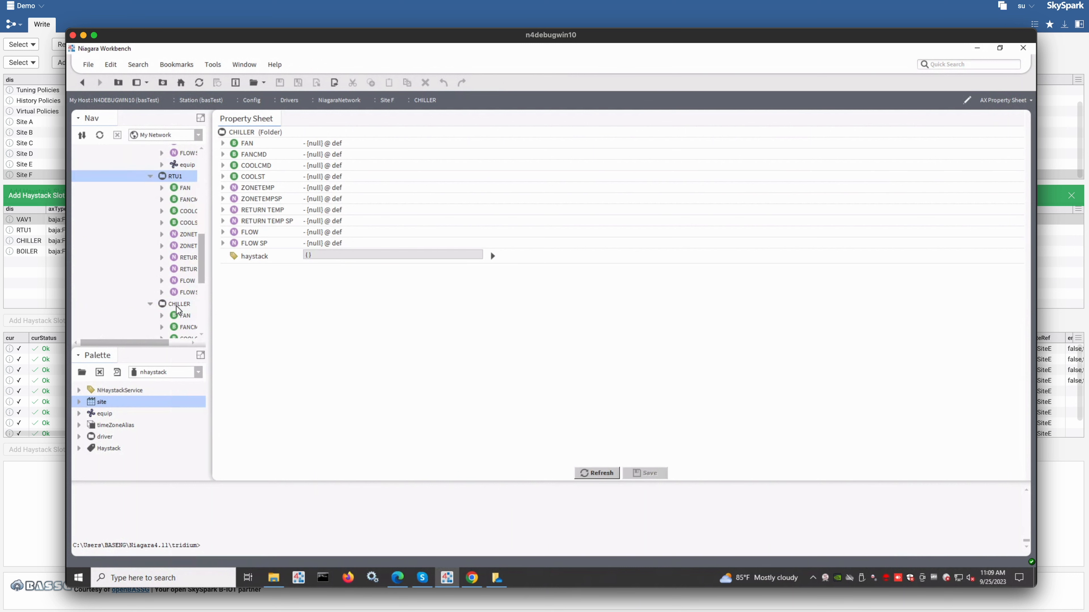
{"action": "key", "text": "alt+Tab"}
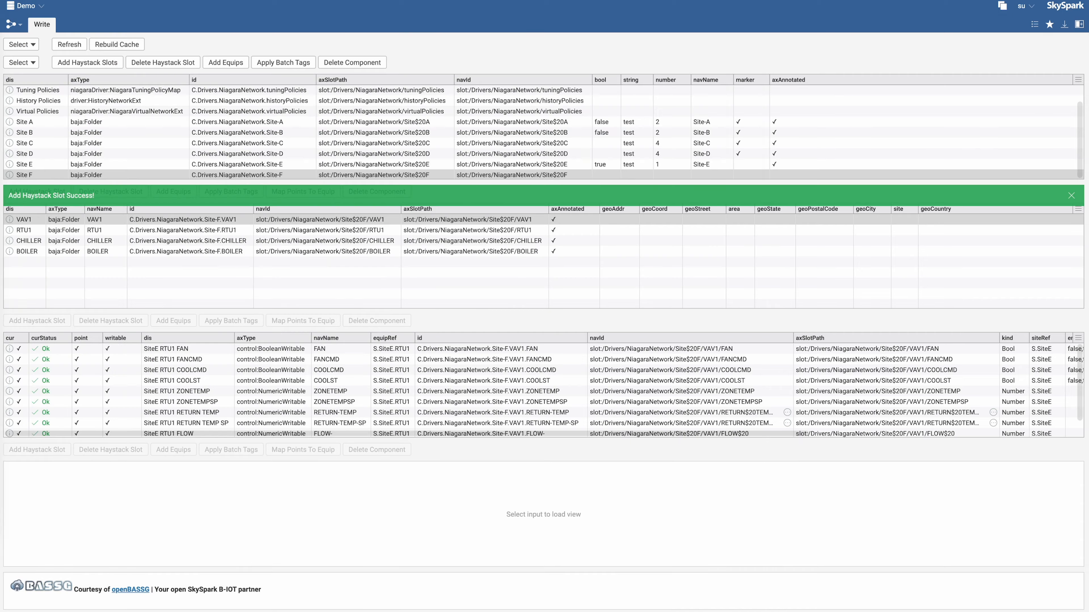
Add equips for the RTU1 folder using the niagara haystack conn connector and site name SiteF
{"action": "left_click", "coordinate": [100, 229]}
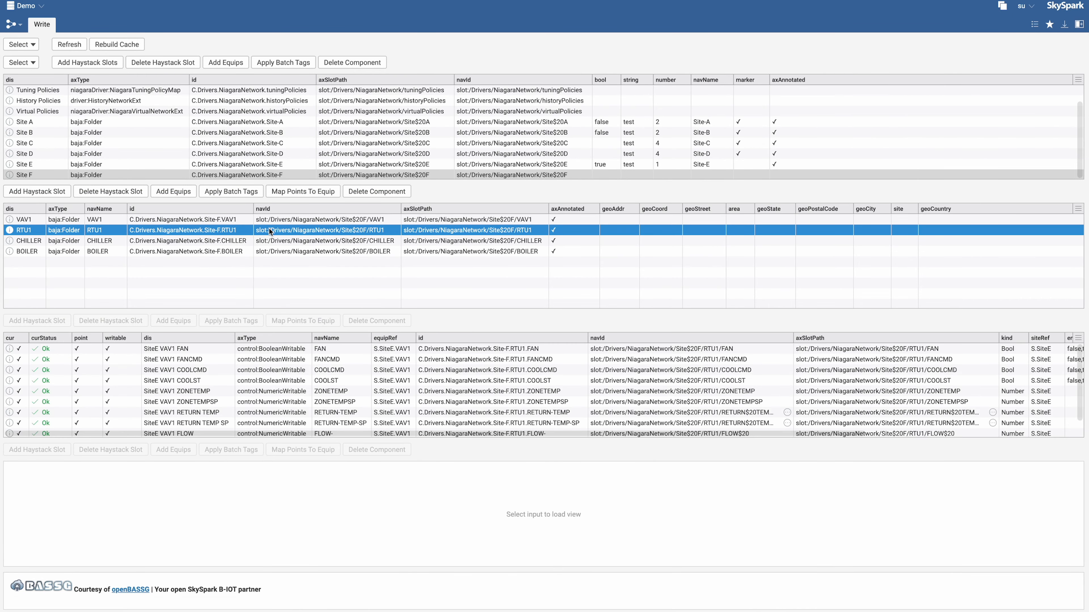
{"action": "left_click", "coordinate": [174, 192]}
{"action": "left_click", "coordinate": [606, 276]}
{"action": "double_click", "coordinate": [626, 330]}
{"action": "left_click", "coordinate": [605, 293]}
{"action": "left_click", "coordinate": [605, 329]}
{"action": "double_click", "coordinate": [626, 390]}
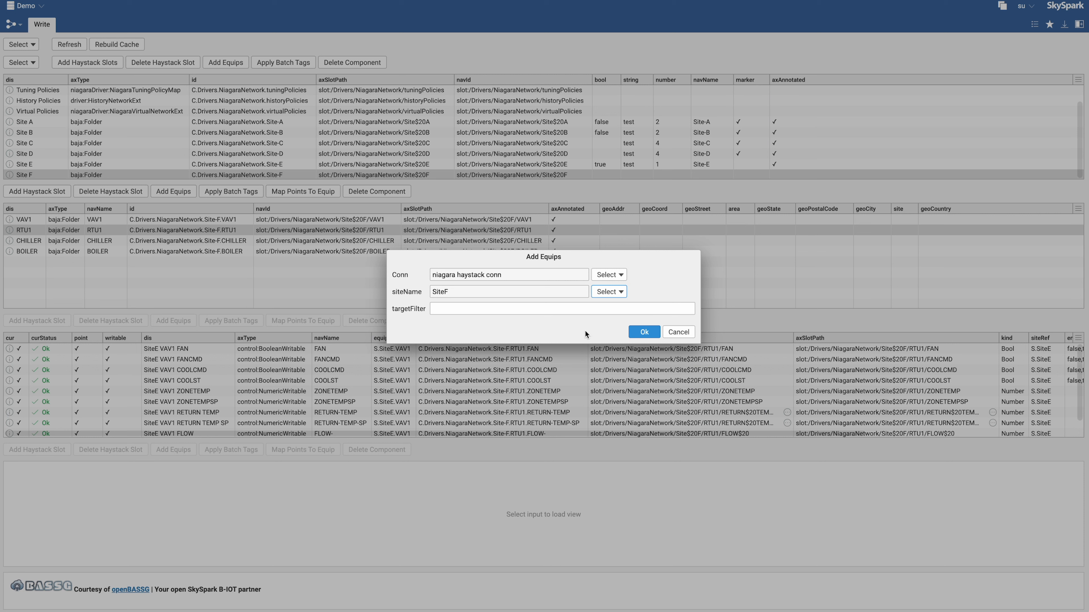
{"action": "left_click", "coordinate": [643, 332]}
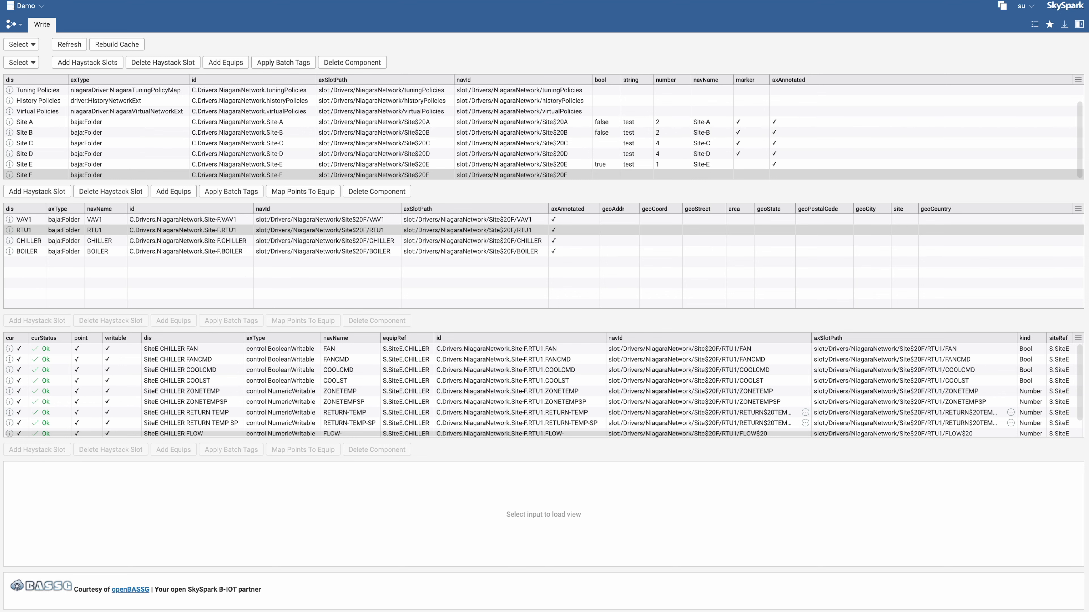
Inspect the equip component under RTU1 in Niagara Workbench, then return and select the RTU1 row
{"action": "left_click_drag", "start_coordinate": [1, 37], "coordinate": [416, 23]}
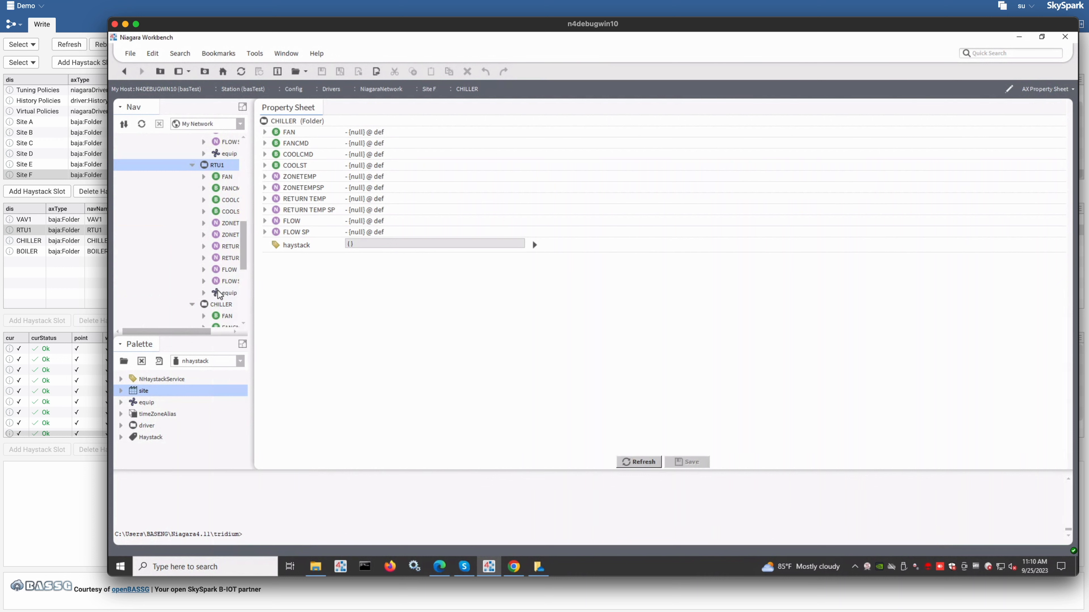
{"action": "double_click", "coordinate": [220, 293]}
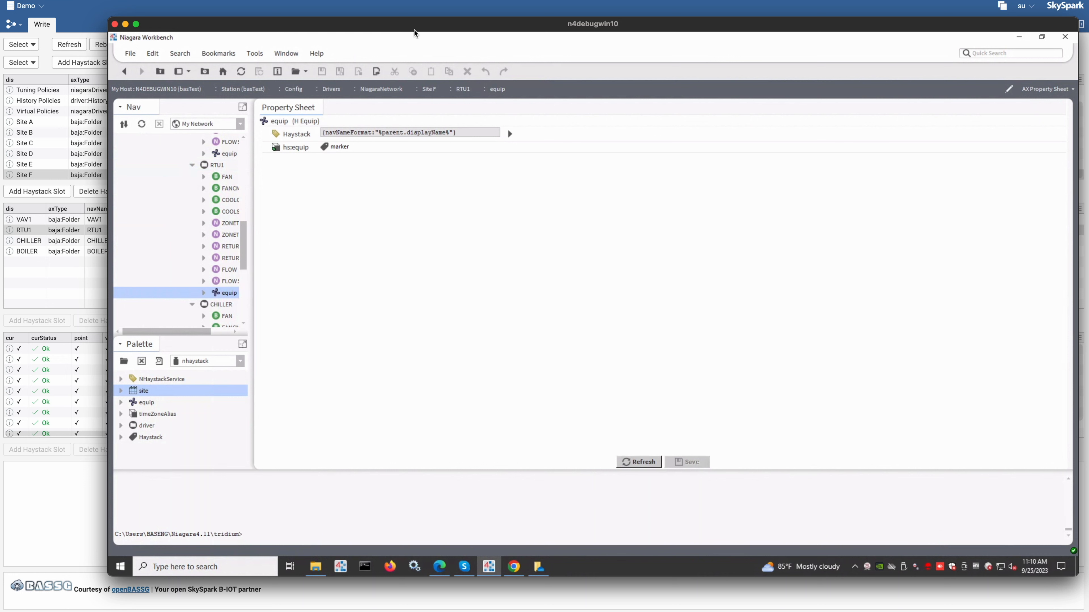
{"action": "right_click", "coordinate": [222, 166]}
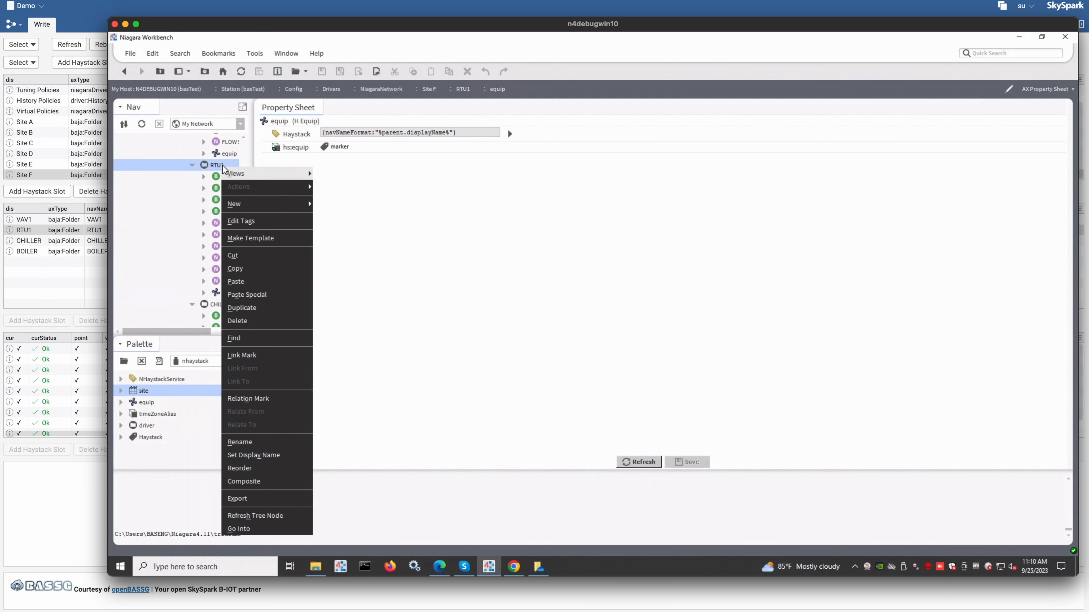
{"action": "mouse_move", "coordinate": [284, 174]}
{"action": "left_click", "coordinate": [347, 189]}
{"action": "left_click_drag", "start_coordinate": [539, 23], "coordinate": [453, 49]}
{"action": "key", "text": "super+m"}
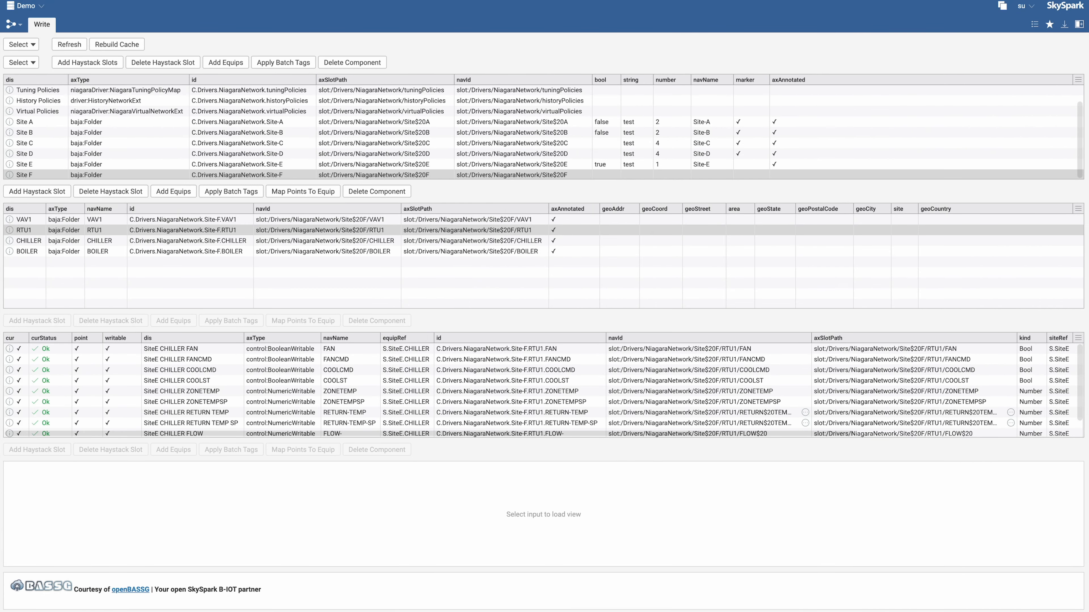
{"action": "left_click", "coordinate": [159, 230]}
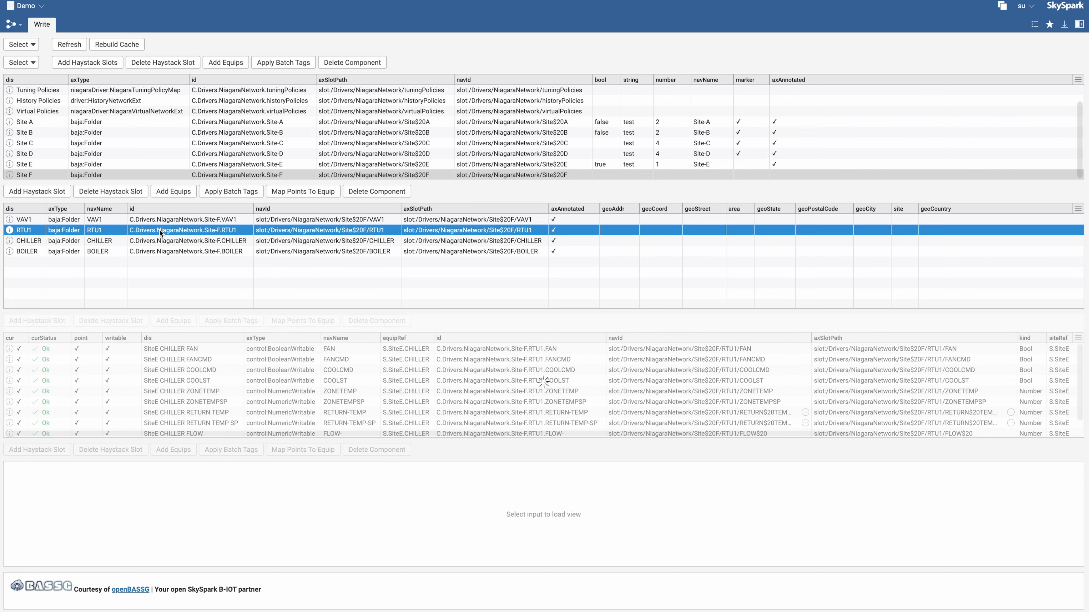
Apply batch tags marker str:"String" number:2 bool:"False" to the RTU1 folder using the niagara haystack conn connector
{"action": "left_click", "coordinate": [259, 192]}
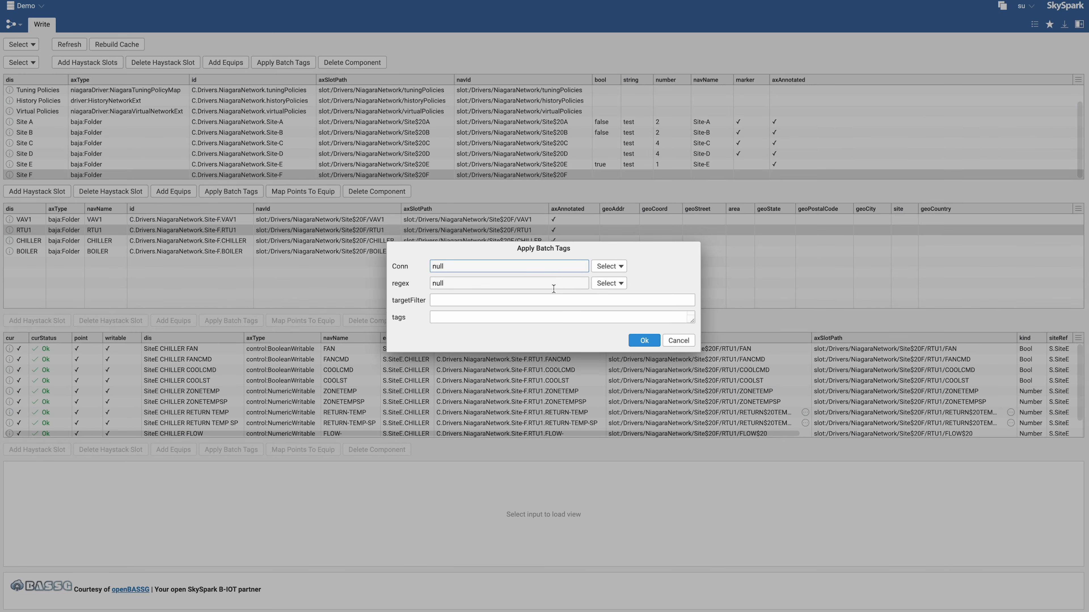
{"action": "left_click", "coordinate": [609, 267]}
{"action": "double_click", "coordinate": [625, 318]}
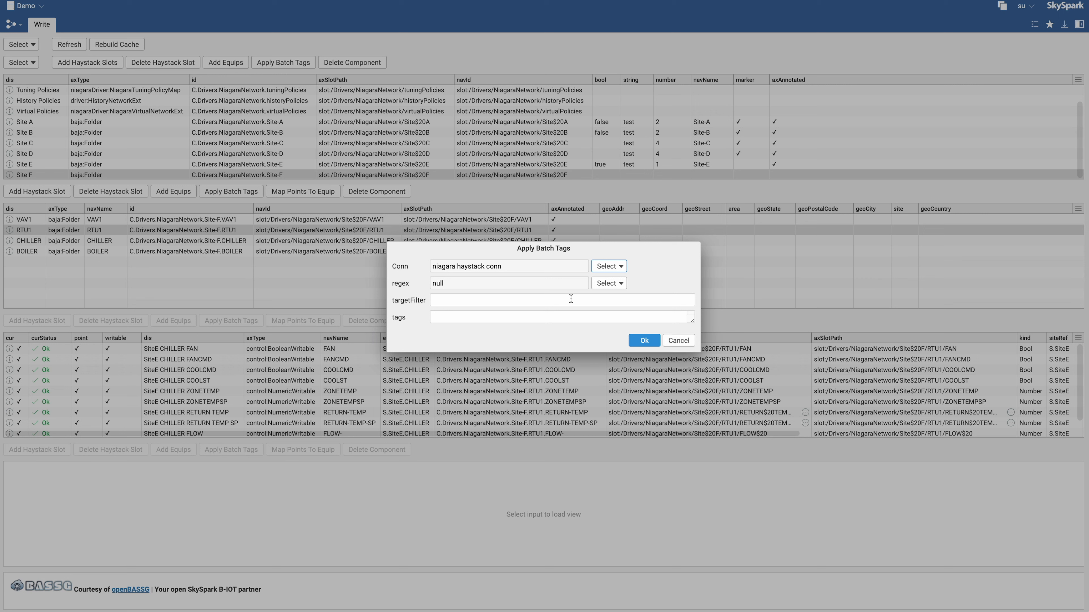
{"action": "left_click", "coordinate": [621, 284]}
{"action": "left_click", "coordinate": [615, 284]}
{"action": "left_click", "coordinate": [465, 316]}
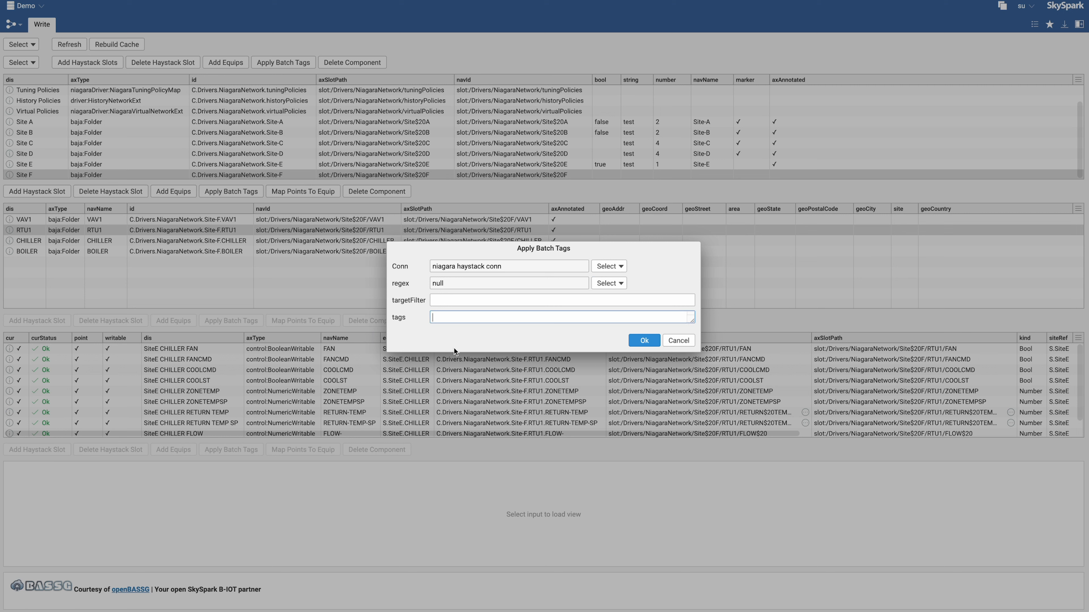
{"action": "left_click_drag", "start_coordinate": [692, 321], "coordinate": [840, 337]}
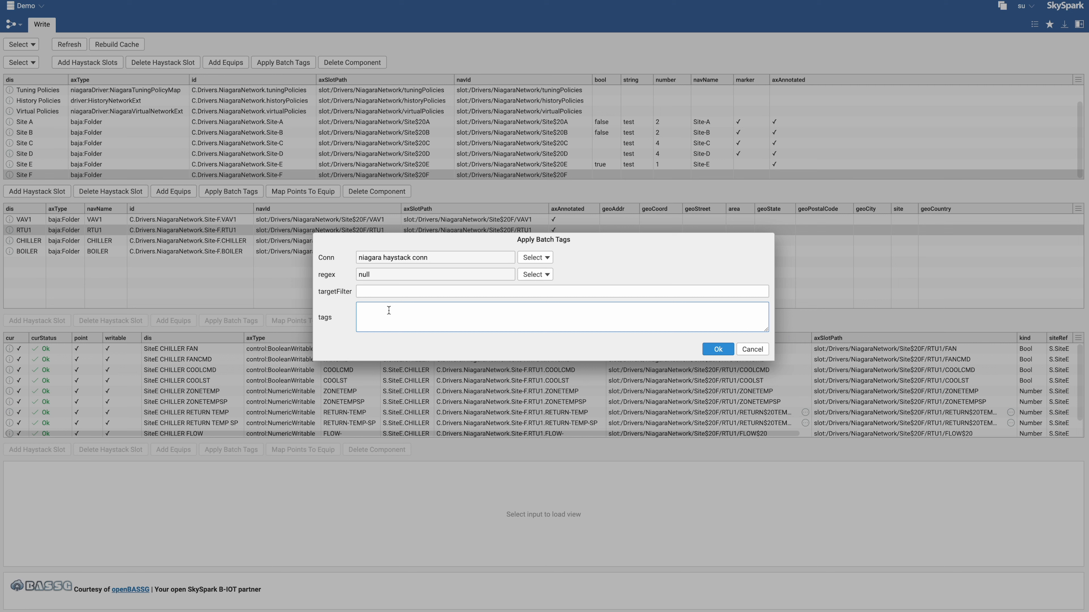
{"action": "type", "text": "marker"}
{"action": "double_click", "coordinate": [376, 309]}
{"action": "left_click", "coordinate": [398, 314]}
{"action": "type", "text": "str:\"String\" number:2 bool:\"False\""}
{"action": "left_click", "coordinate": [715, 349]}
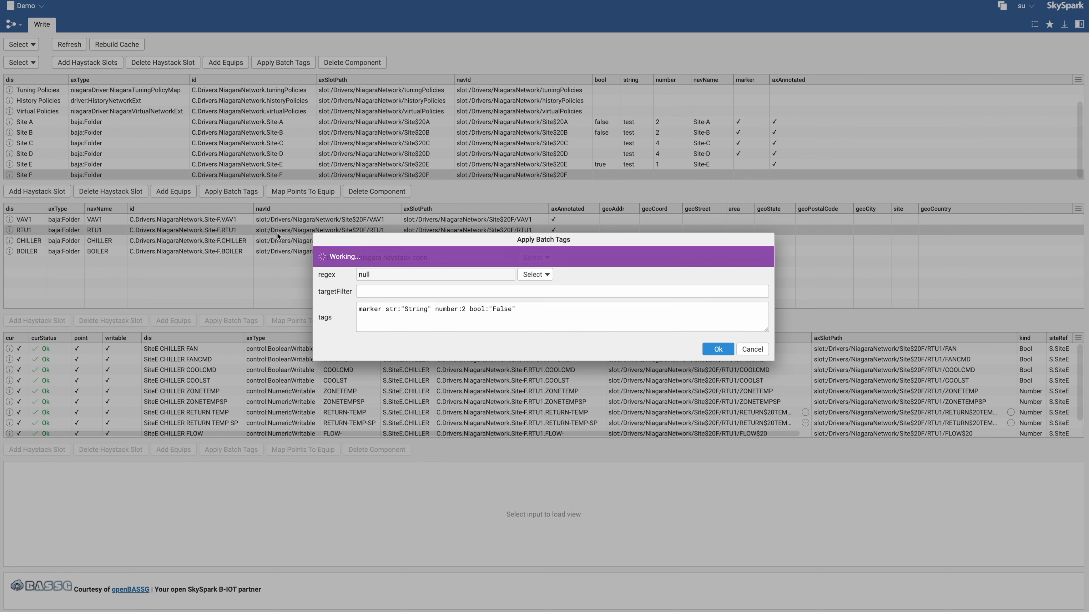
Switch to Niagara Workbench to examine the RTU1 property sheet's tags, then return to SkySpark
{"action": "key", "text": "super+Tab"}
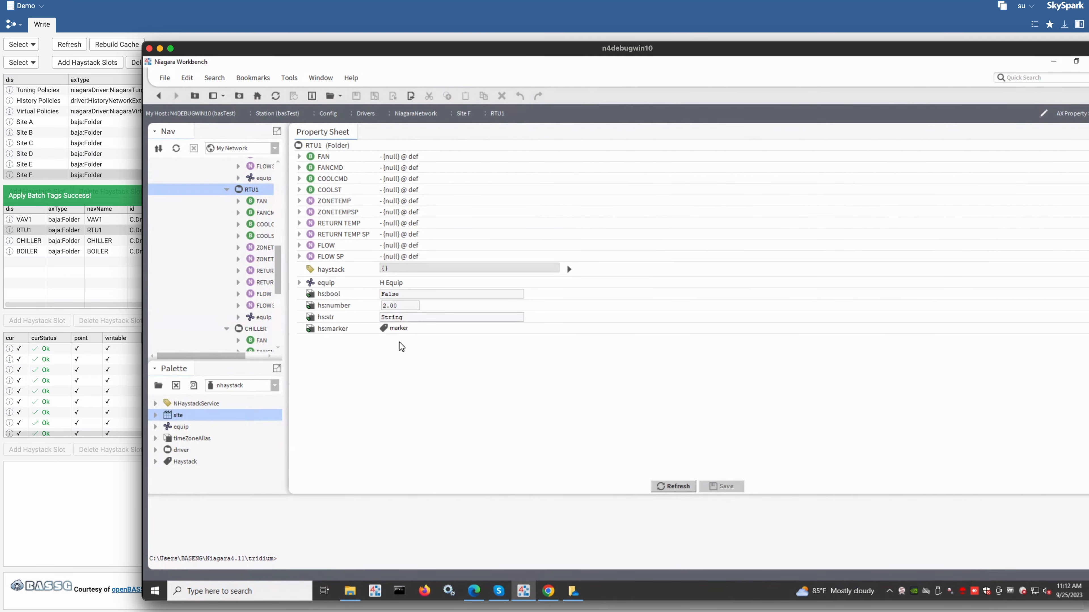
{"action": "left_click_drag", "start_coordinate": [753, 50], "coordinate": [89, 0]}
{"action": "key", "text": "super+m"}
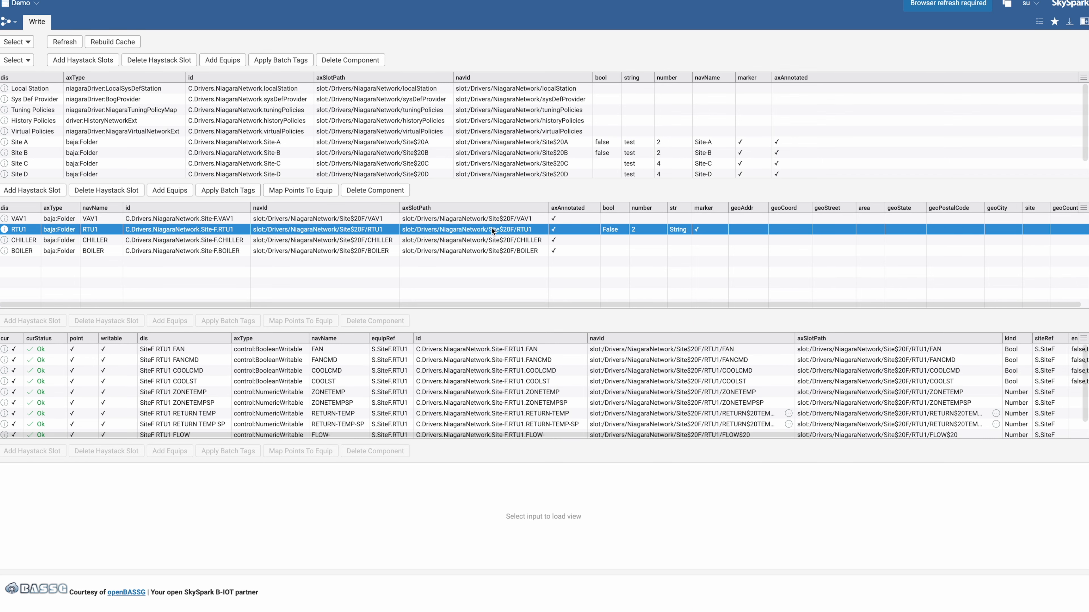
Delete components matching the filter equip via the niagara haystack conn connector
{"action": "left_click", "coordinate": [388, 191]}
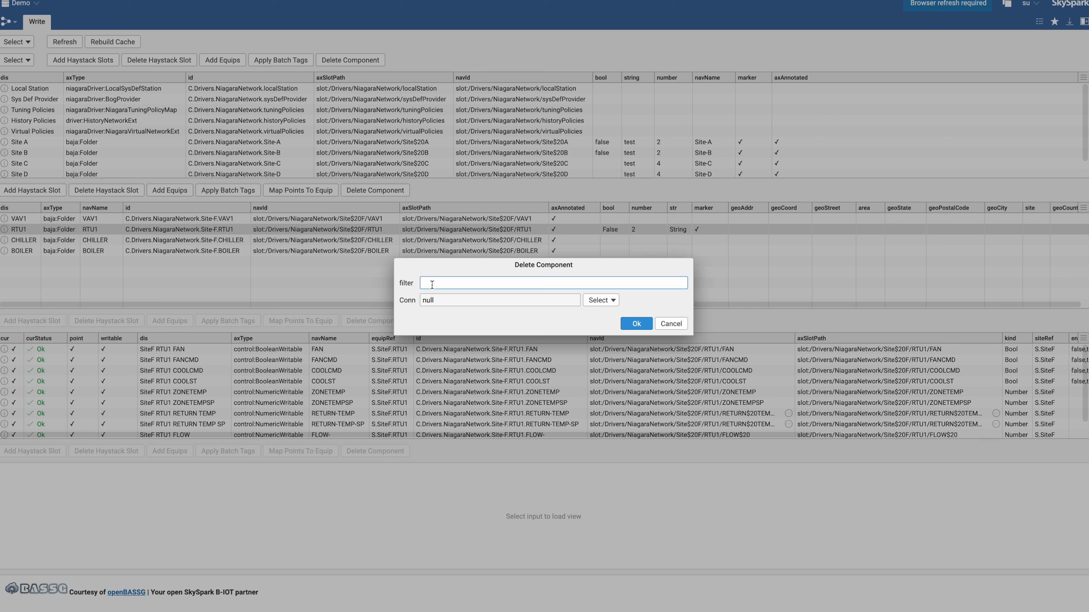
{"action": "type", "text": "equip"}
{"action": "left_click", "coordinate": [605, 301]}
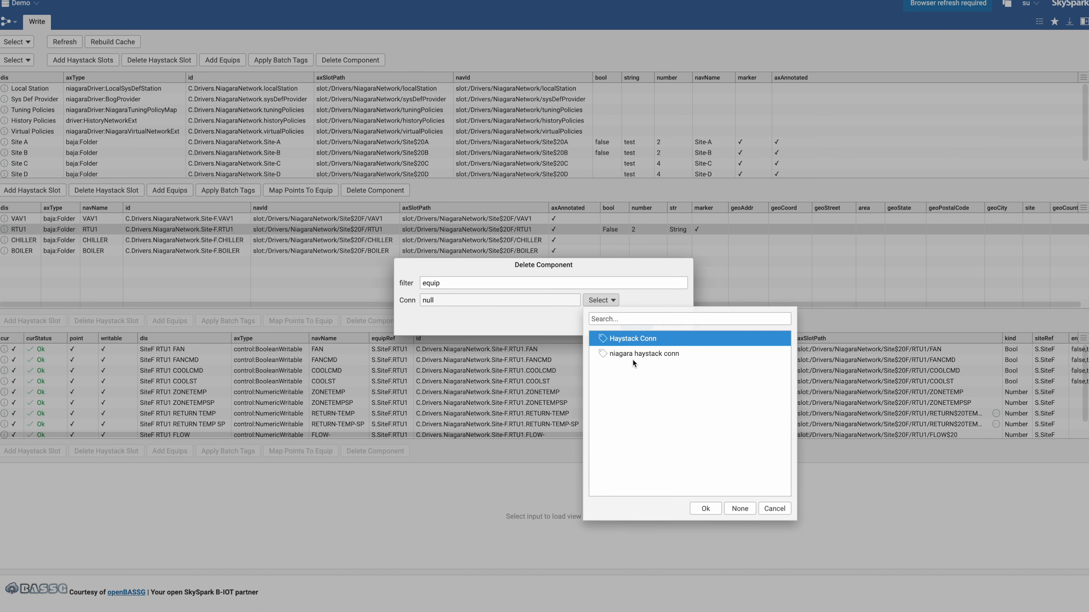
{"action": "double_click", "coordinate": [619, 353]}
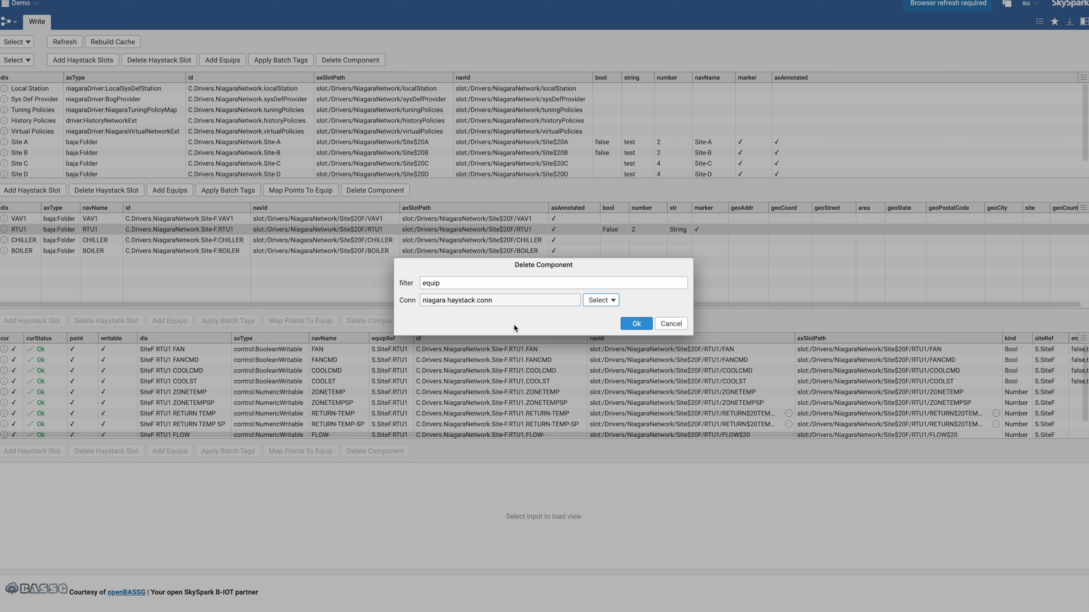
{"action": "left_click", "coordinate": [624, 322]}
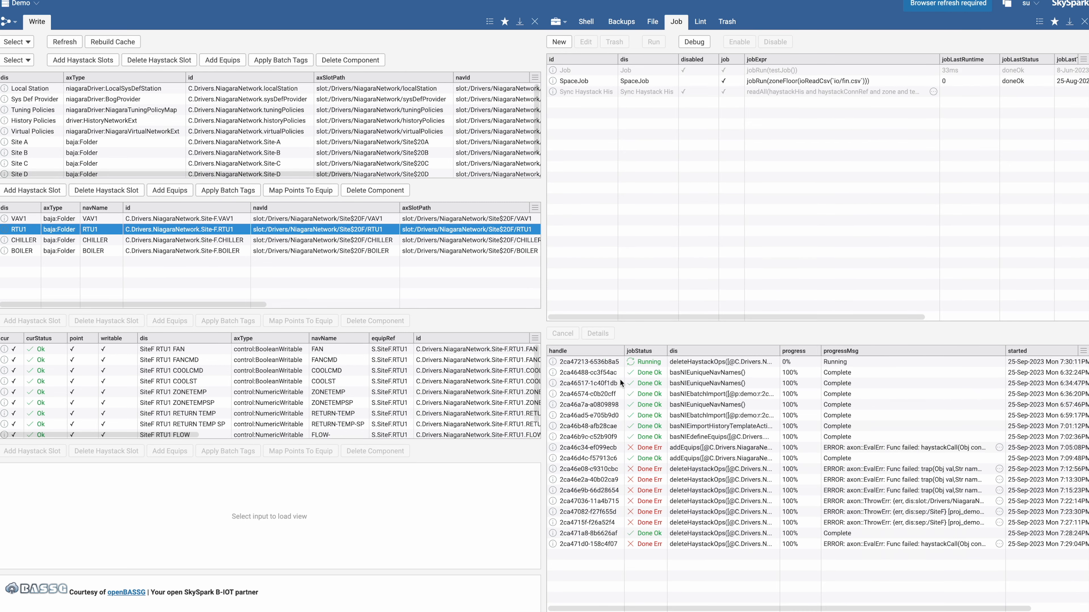
Map the FAN through RETURN TEMP SP points to equip VAV1 with the niagara haystack conn connector and site SiteF
{"action": "key", "text": "super+Tab"}
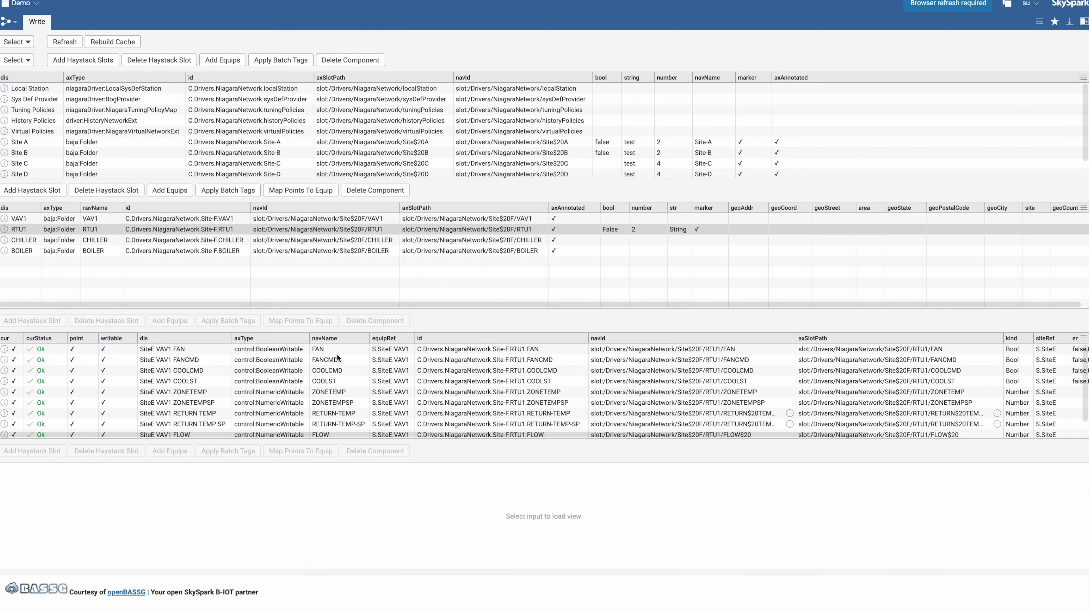
{"action": "left_click", "coordinate": [336, 352]}
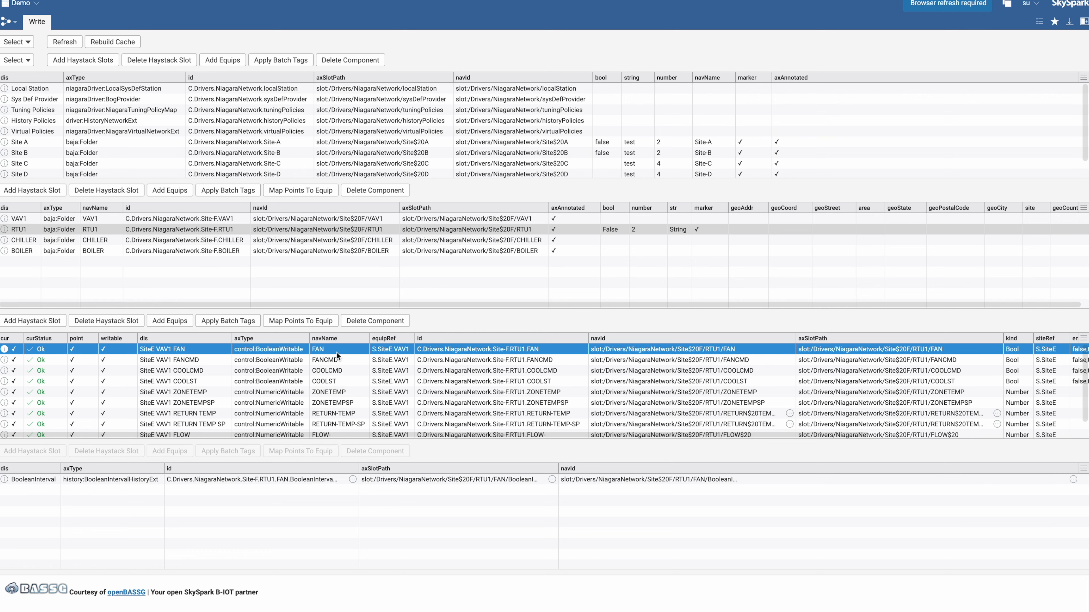
{"action": "left_click", "coordinate": [357, 423], "text": "shift"}
{"action": "scroll", "coordinate": [373, 395], "scroll_direction": "down", "scroll_amount": 1}
{"action": "scroll", "coordinate": [373, 396], "scroll_direction": "up", "scroll_amount": 1}
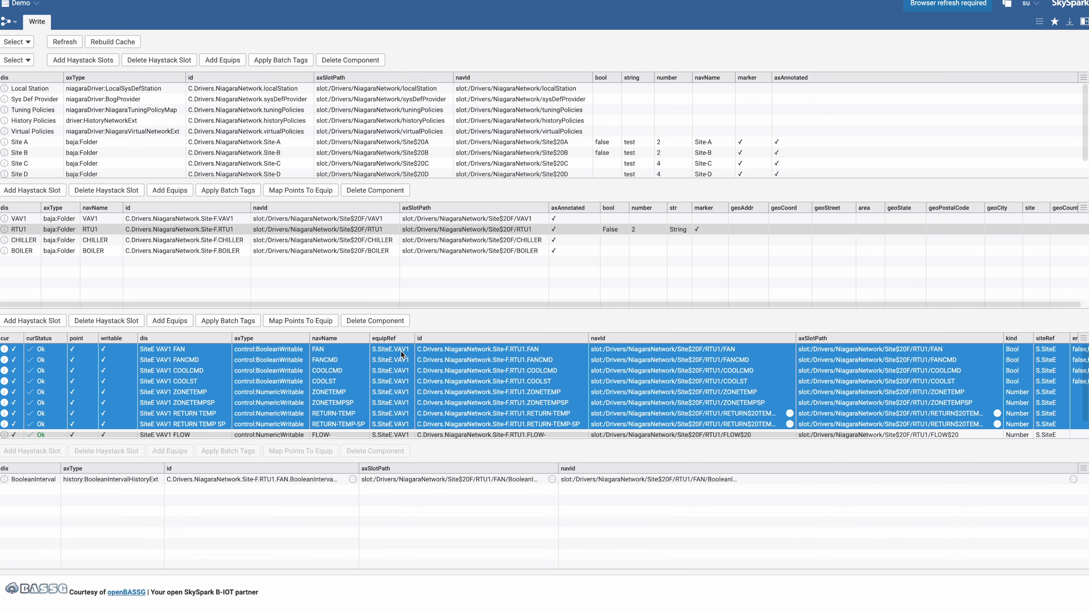
{"action": "left_click", "coordinate": [311, 321]}
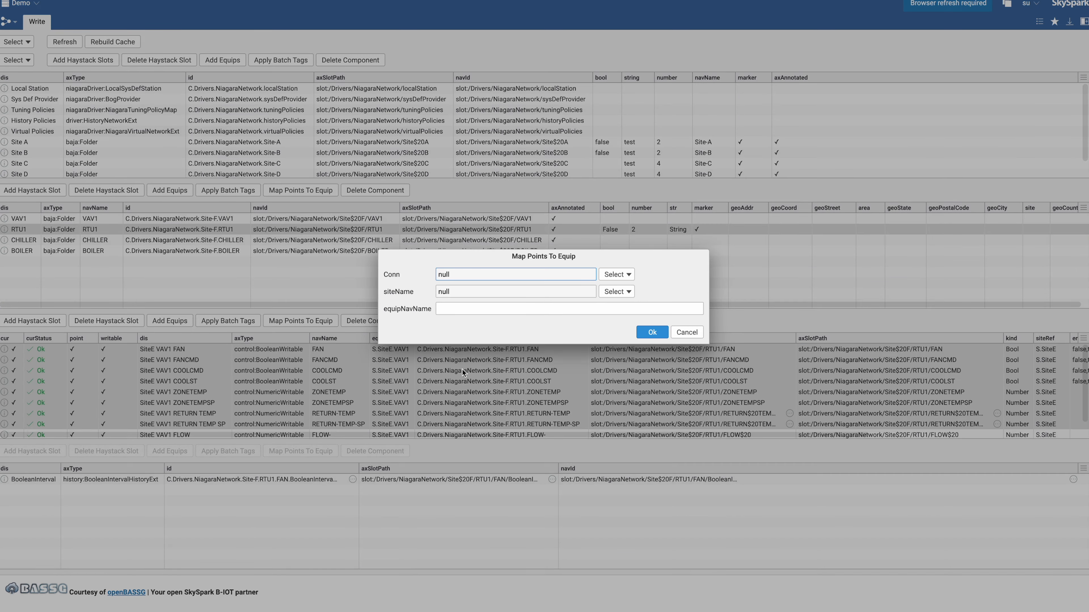
{"action": "left_click", "coordinate": [613, 278]}
{"action": "double_click", "coordinate": [636, 327]}
{"action": "left_click", "coordinate": [617, 291]}
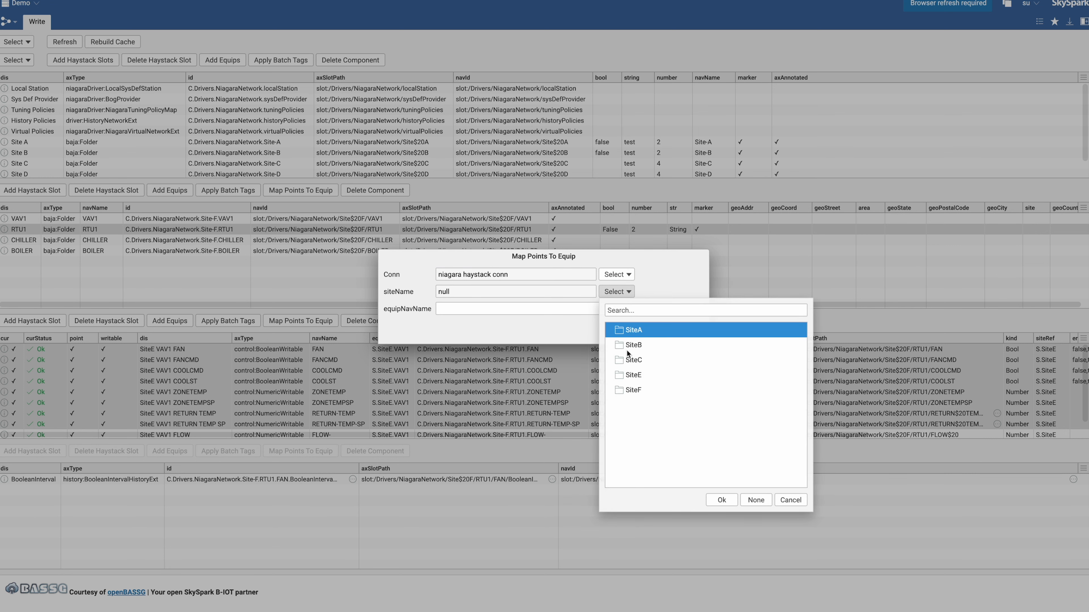
{"action": "double_click", "coordinate": [634, 390]}
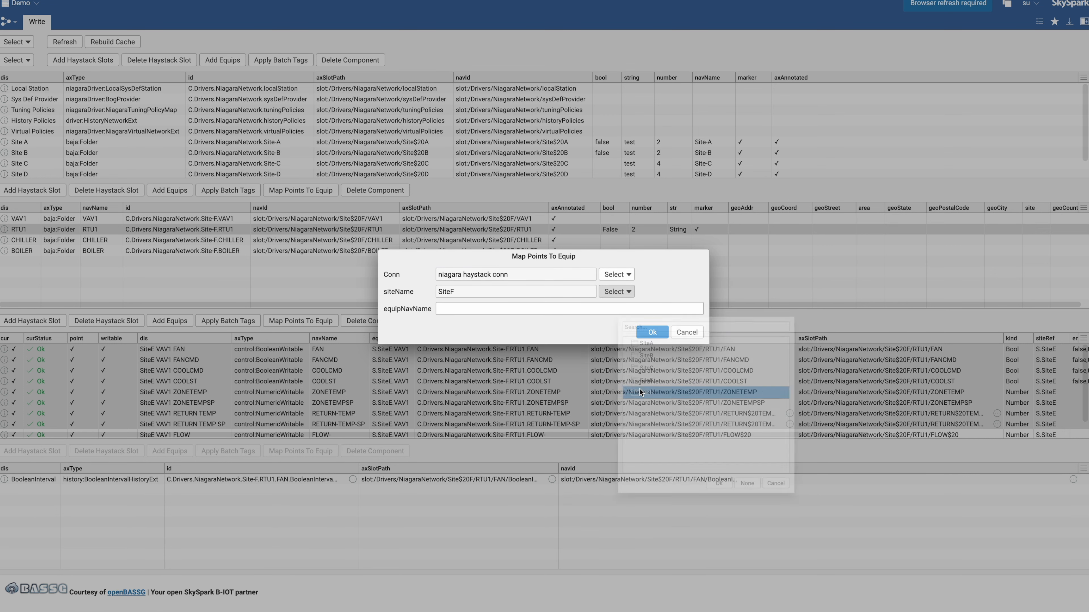
{"action": "left_click", "coordinate": [457, 309]}
{"action": "type", "text": "VAV1"}
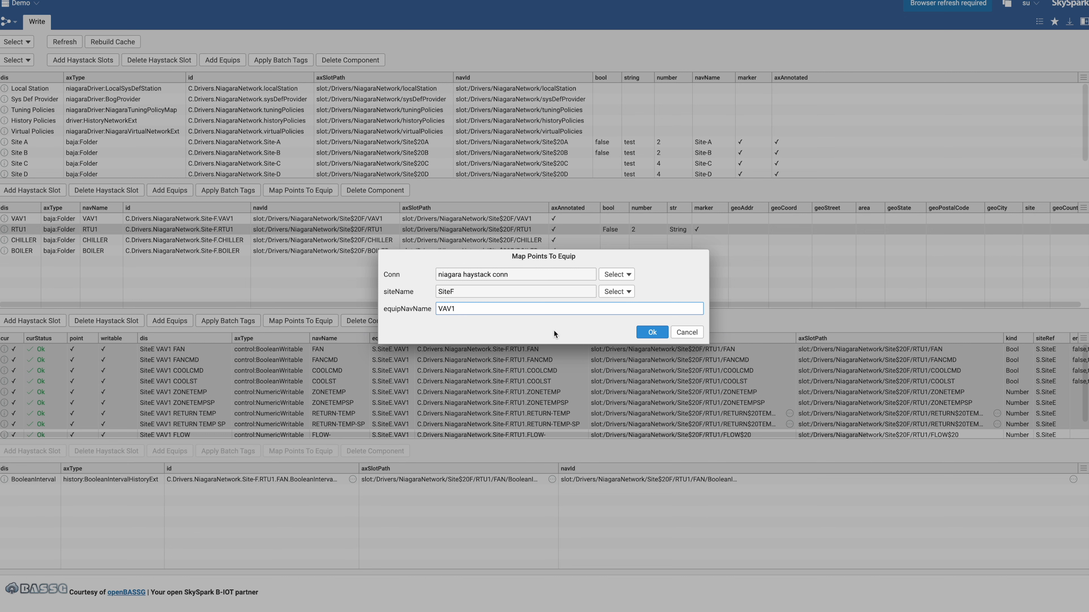
{"action": "left_click", "coordinate": [652, 331]}
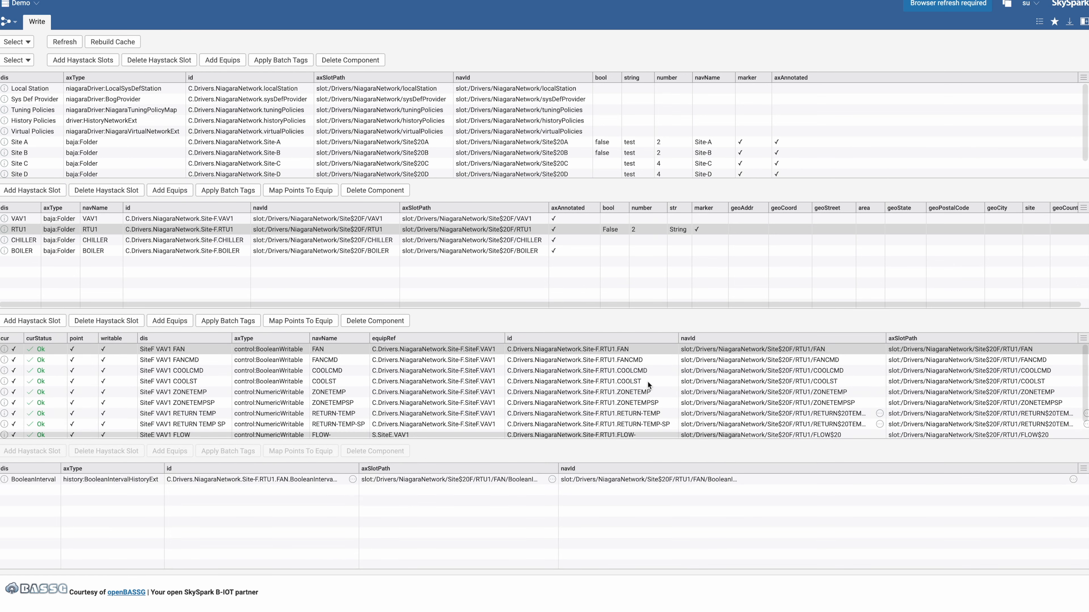
Review the mapped points' equipRef values in the points grid
{"action": "scroll", "coordinate": [196, 377], "scroll_direction": "right", "scroll_amount": 10}
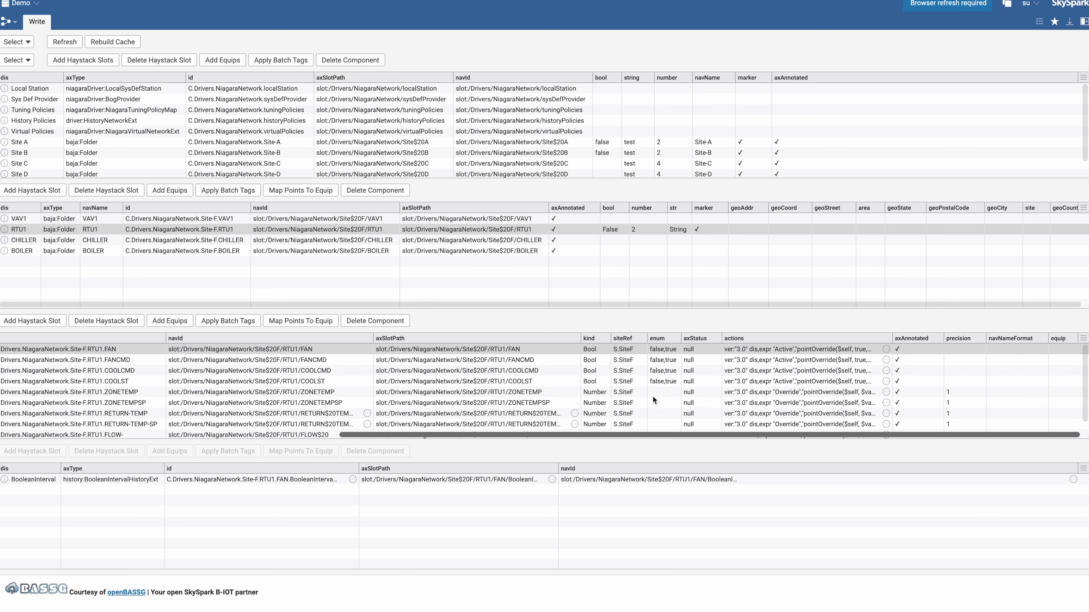
{"action": "scroll", "coordinate": [237, 364], "scroll_direction": "left", "scroll_amount": 10}
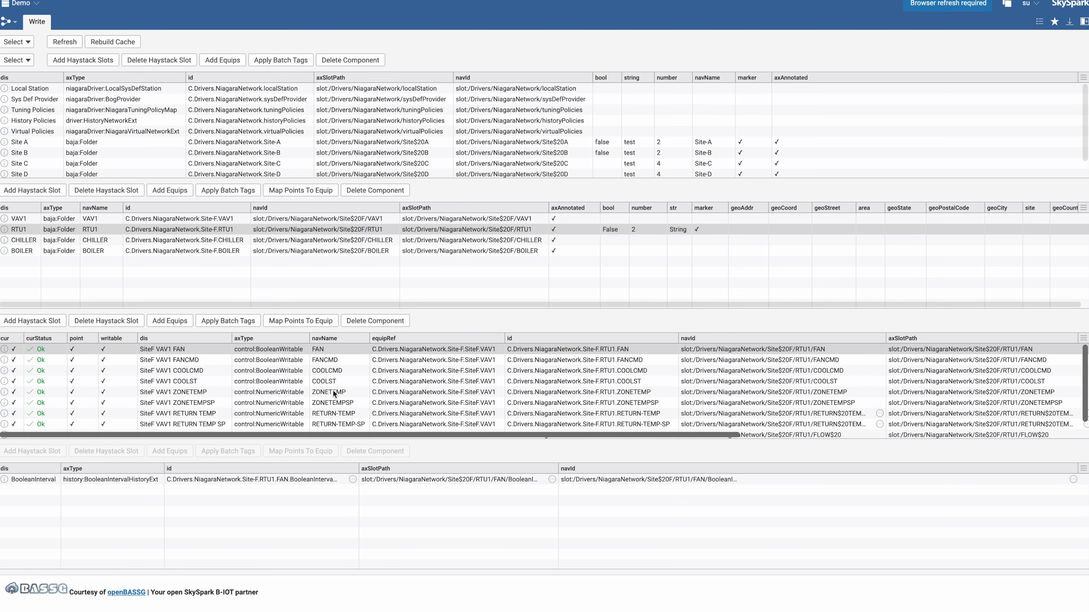
{"action": "left_click", "coordinate": [330, 350]}
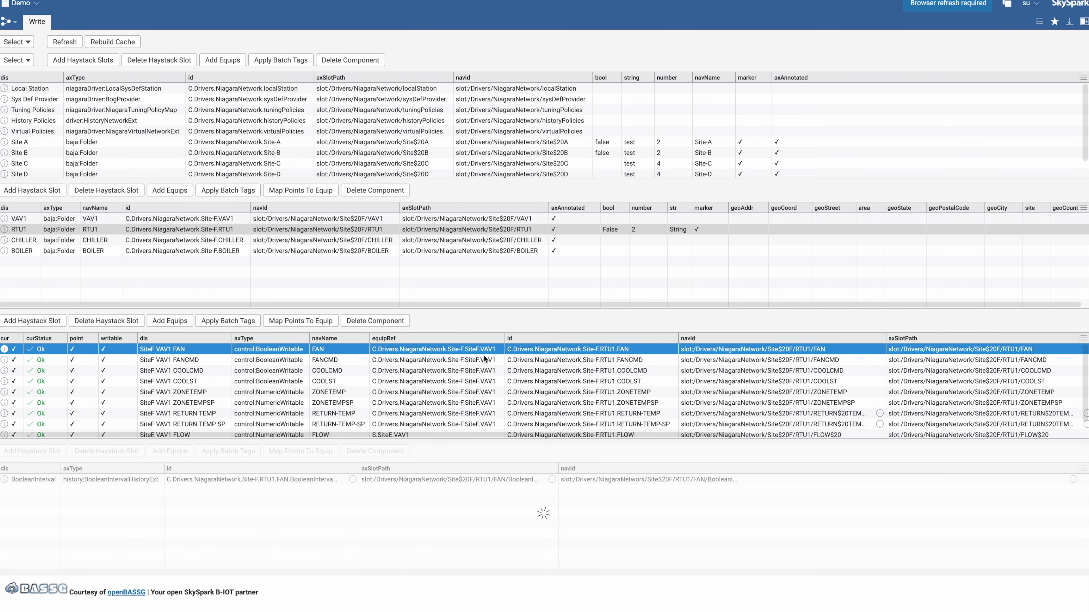
{"action": "scroll", "coordinate": [472, 401], "scroll_direction": "down", "scroll_amount": 2}
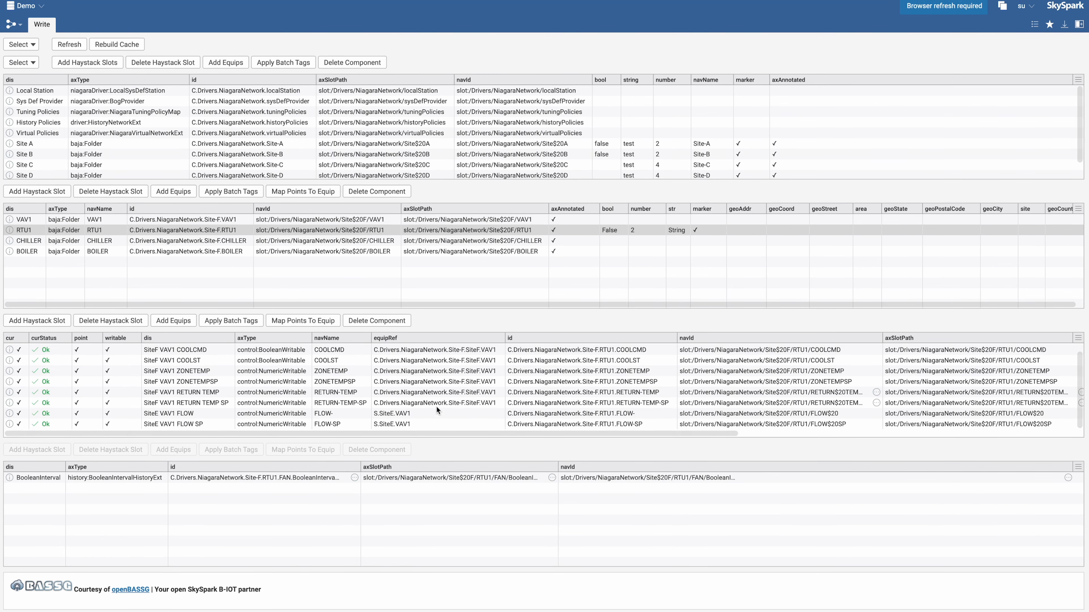
Switch to Niagara Workbench and examine the FAN point under Site F VAV1
{"action": "key", "text": "super+Tab"}
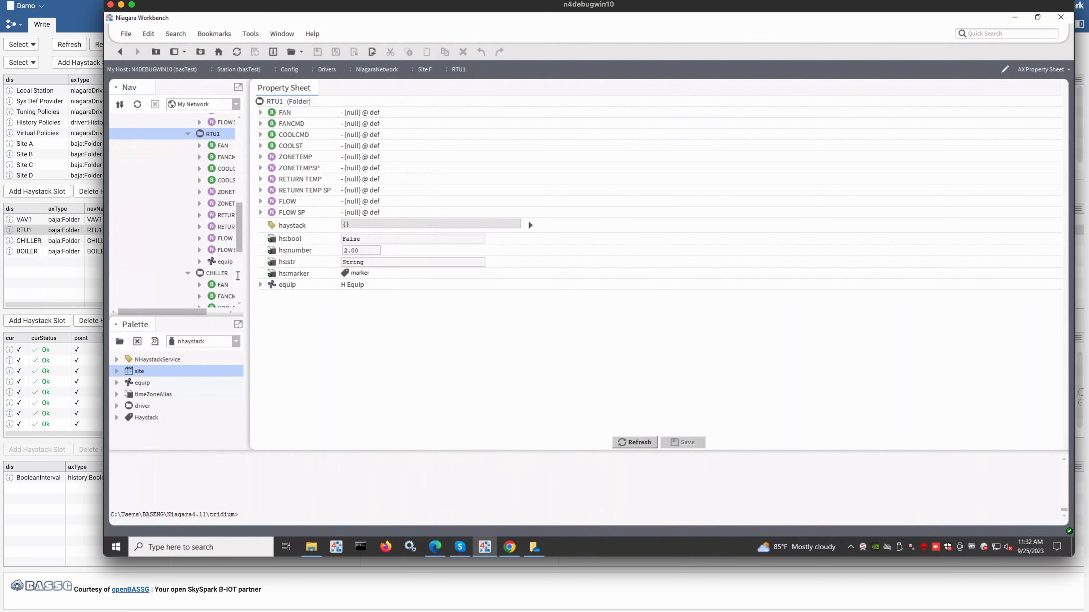
{"action": "key", "text": "super"}
{"action": "key", "text": "Escape"}
{"action": "scroll", "coordinate": [208, 258], "scroll_direction": "up", "scroll_amount": 2}
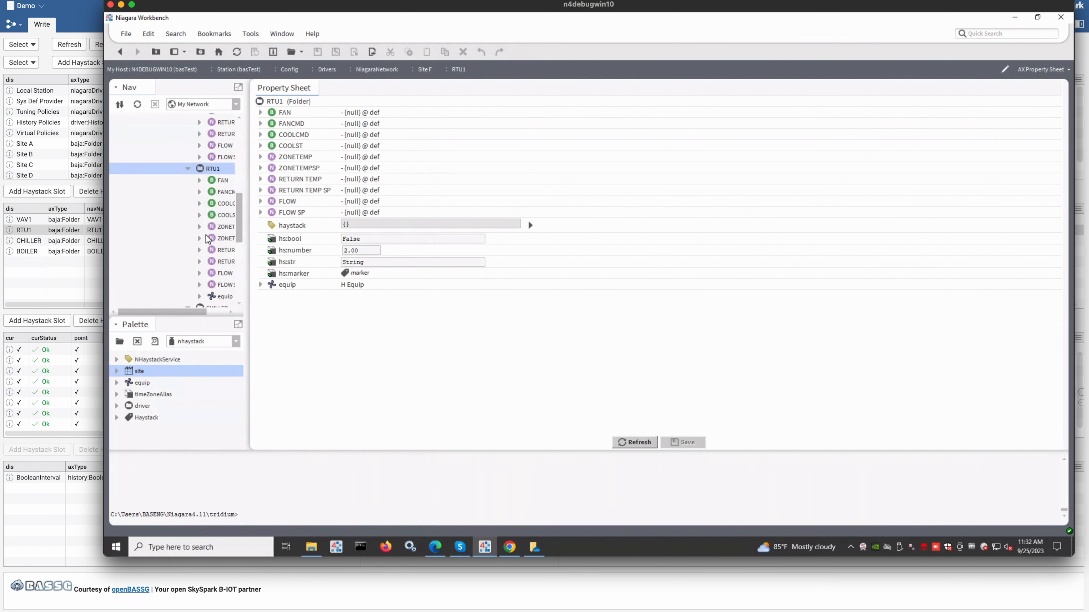
{"action": "scroll", "coordinate": [207, 238], "scroll_direction": "up", "scroll_amount": 4}
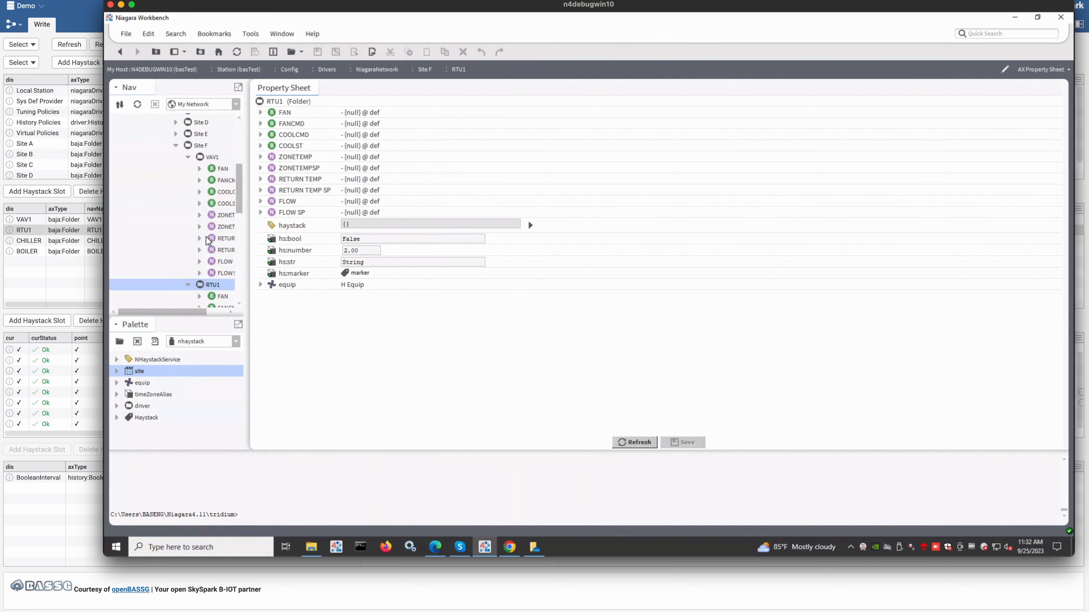
{"action": "left_click", "coordinate": [215, 171]}
{"action": "double_click", "coordinate": [215, 170]}
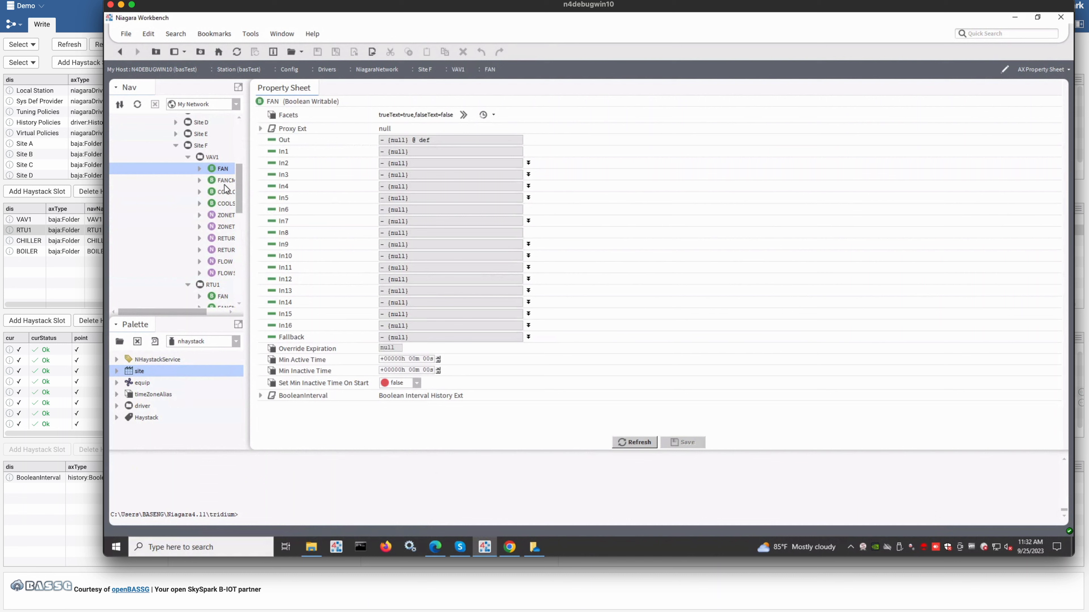
{"action": "right_click", "coordinate": [223, 167]}
{"action": "mouse_move", "coordinate": [224, 176]}
{"action": "left_click", "coordinate": [347, 174]}
{"action": "left_click", "coordinate": [60, 273]}
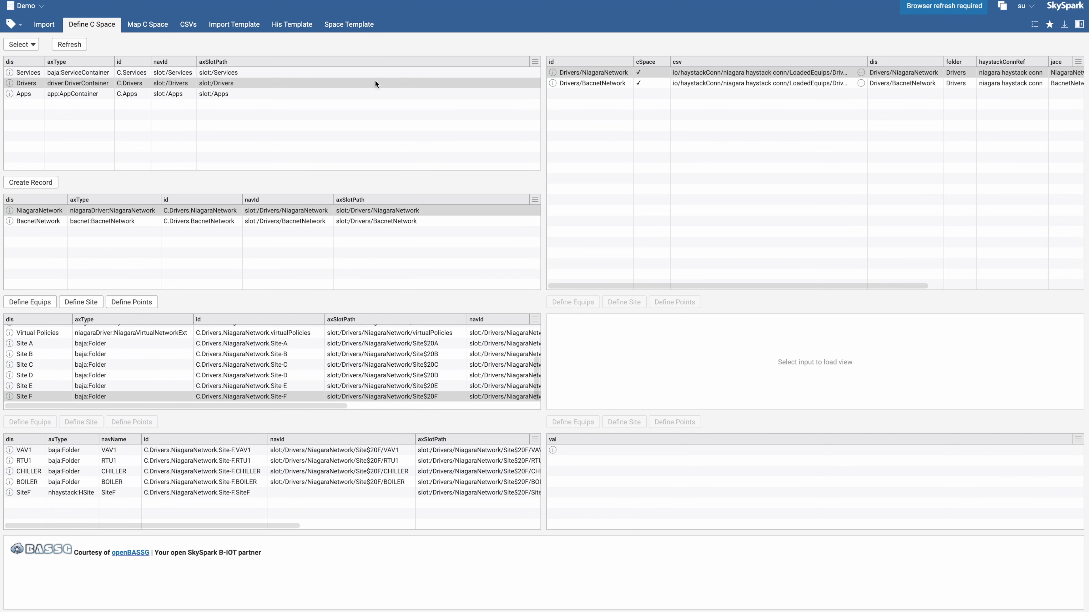
Open Map C Space, load the selection, and pick the NiagaraNetwork record and the SiteF site
{"action": "left_click", "coordinate": [153, 25]}
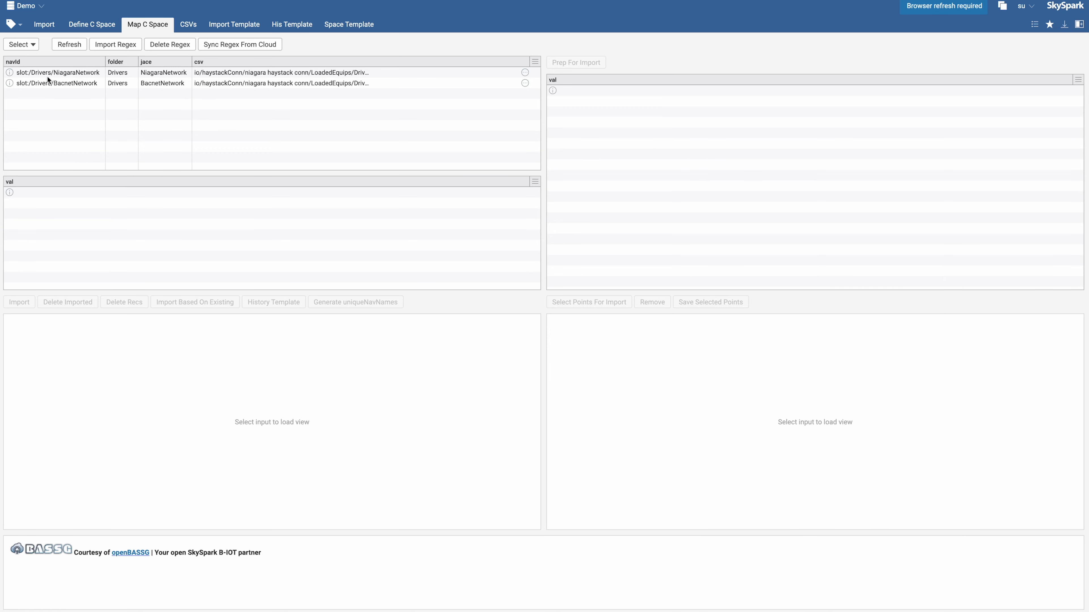
{"action": "left_click", "coordinate": [115, 28]}
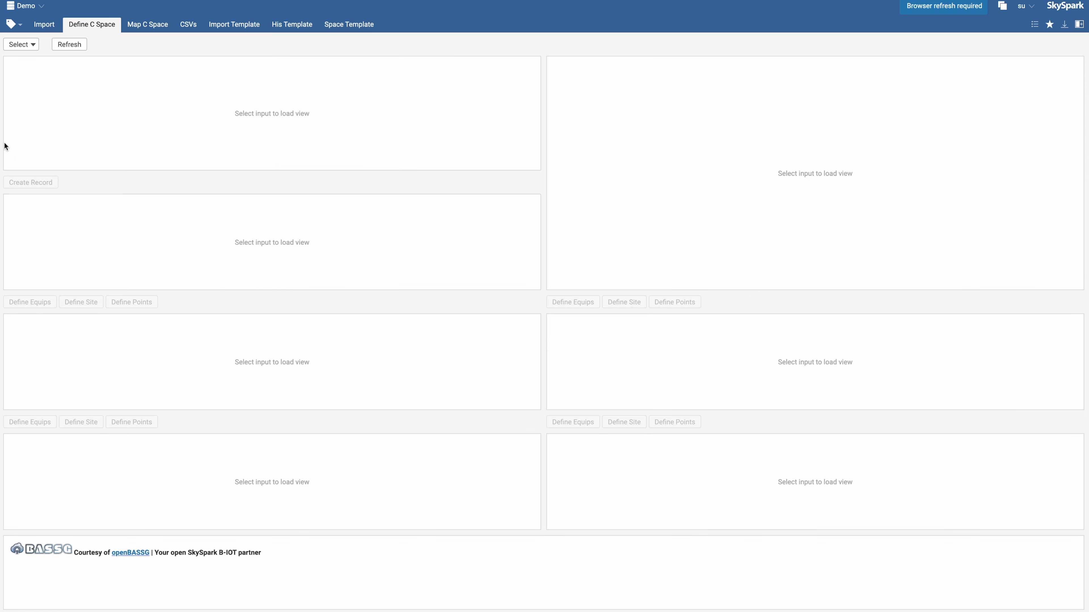
{"action": "left_click", "coordinate": [136, 26]}
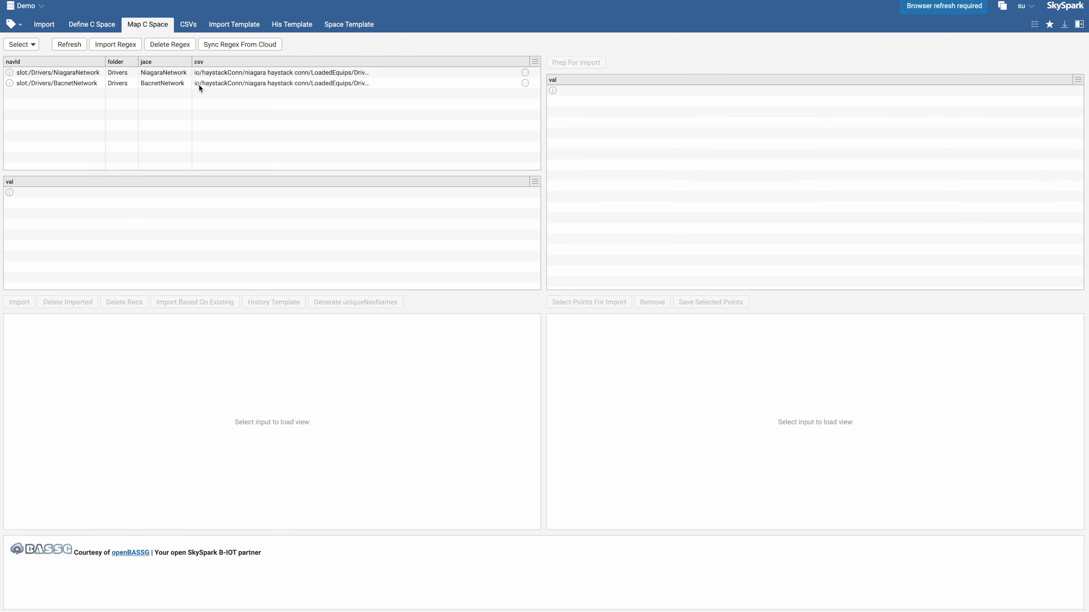
{"action": "left_click", "coordinate": [21, 45]}
{"action": "double_click", "coordinate": [70, 98]}
{"action": "left_click", "coordinate": [147, 72]}
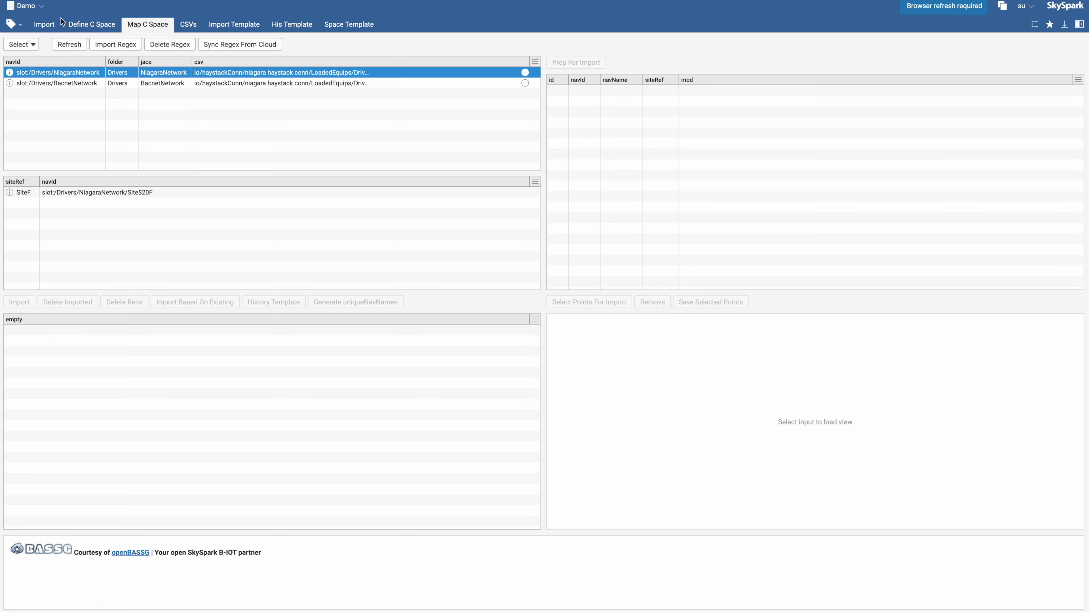
{"action": "left_click", "coordinate": [115, 195]}
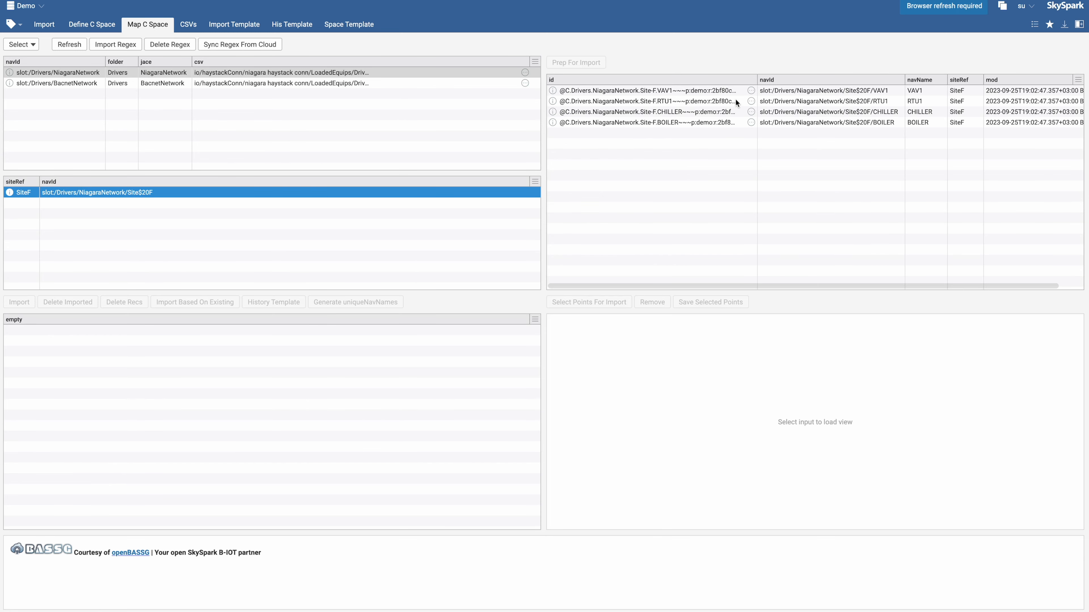
Select the VAV1, RTU1, CHILLER and BOILER equips, prep them for import, and refresh the view
{"action": "left_click", "coordinate": [783, 80]}
{"action": "left_click_drag", "start_coordinate": [783, 86], "coordinate": [795, 122]}
{"action": "left_click", "coordinate": [596, 66]}
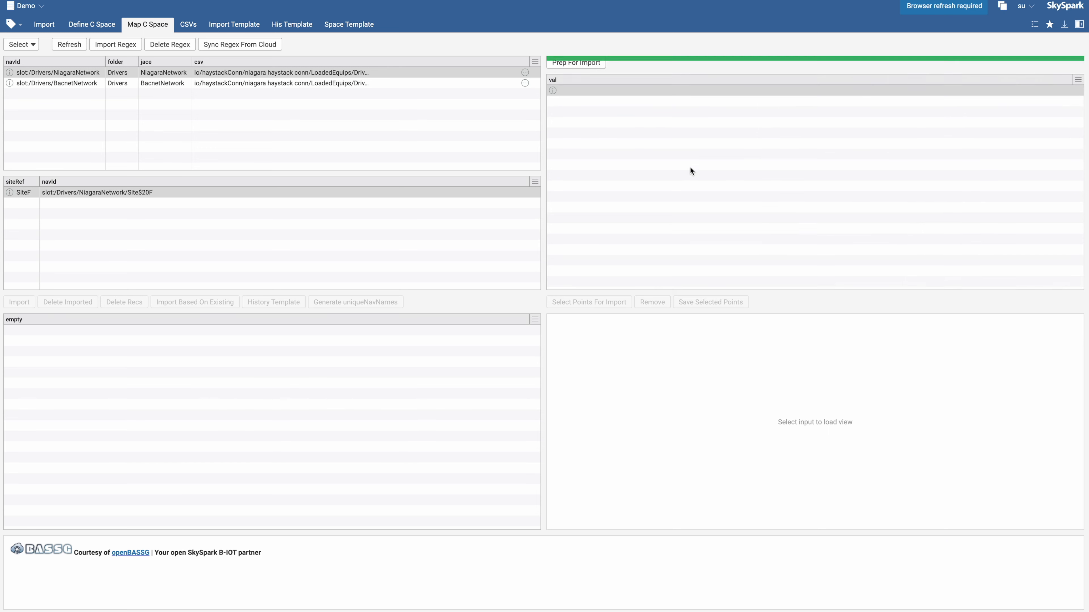
{"action": "left_click", "coordinate": [70, 45]}
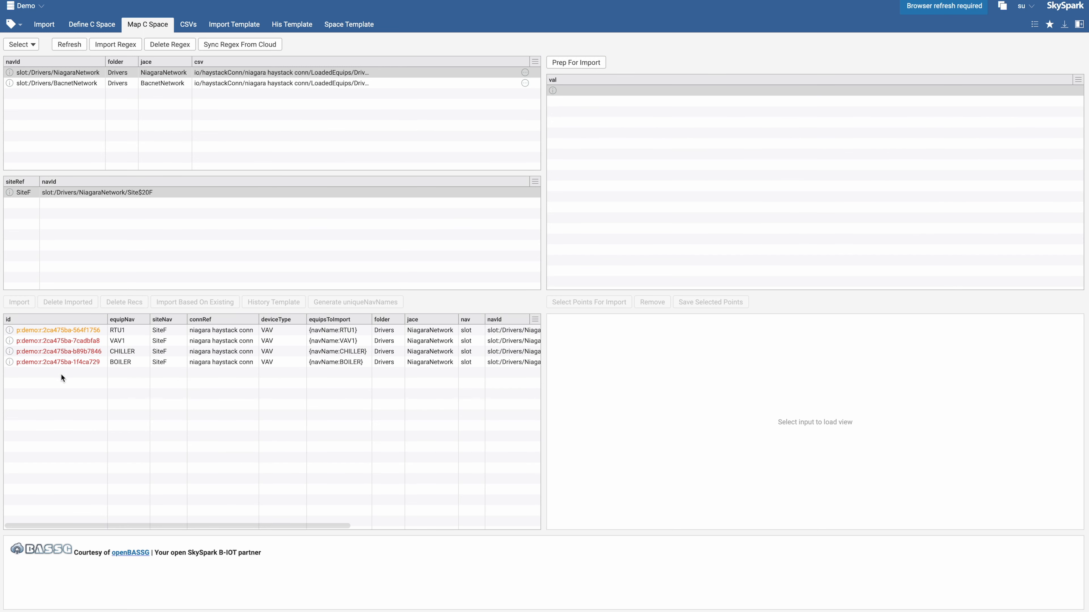
Select the RTU1, VAV1, CHILLER and BOILER equips and apply Import Based On Existing with the VAV1 template
{"action": "left_click", "coordinate": [166, 330]}
{"action": "left_click", "coordinate": [173, 364], "text": "shift"}
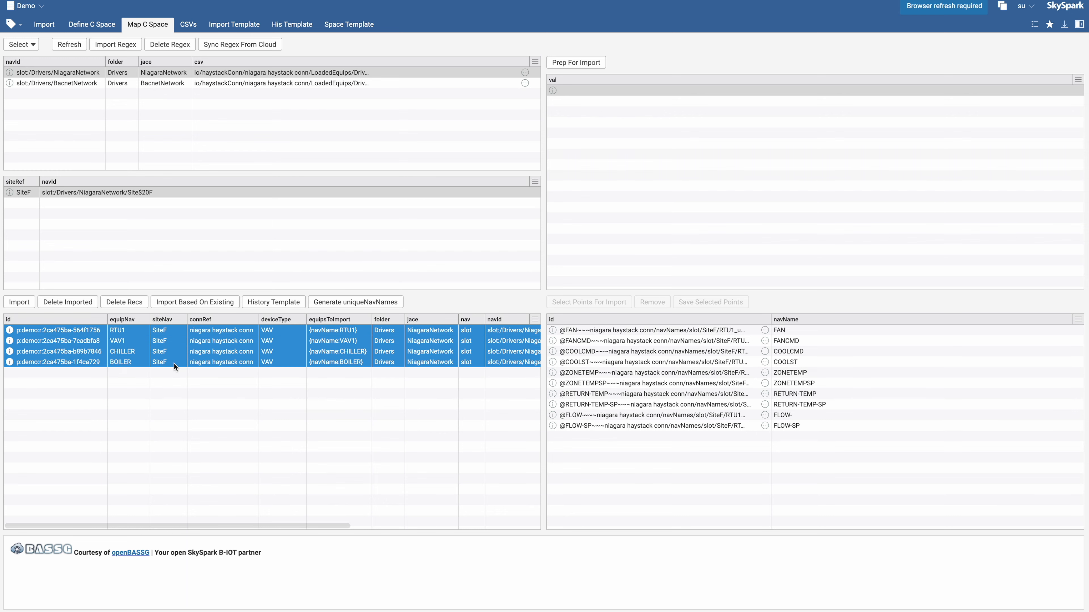
{"action": "left_click", "coordinate": [184, 376]}
{"action": "left_click", "coordinate": [202, 329]}
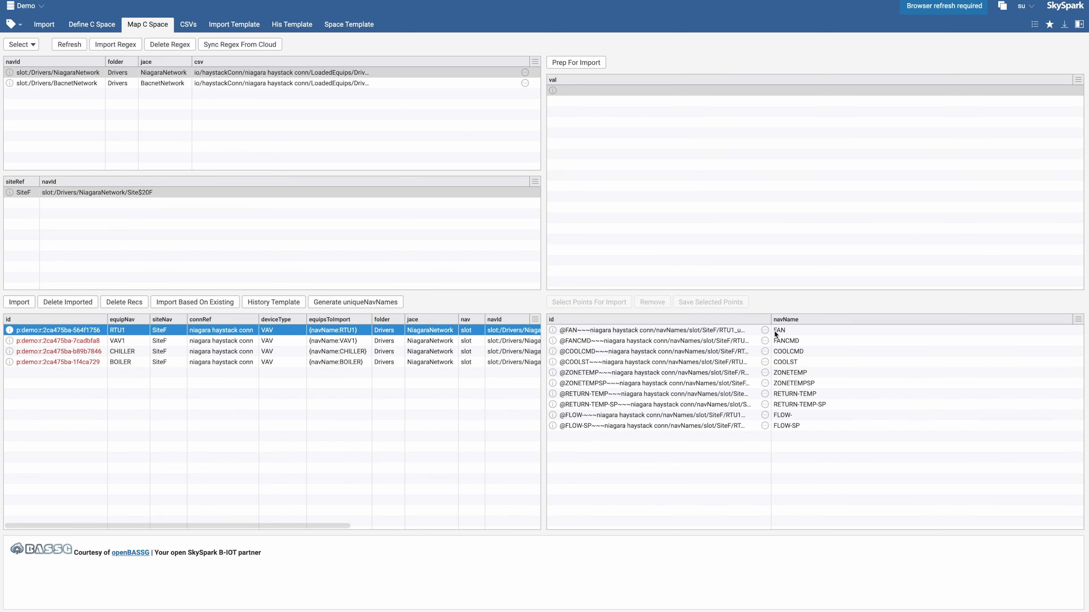
{"action": "left_click", "coordinate": [245, 362], "text": "shift"}
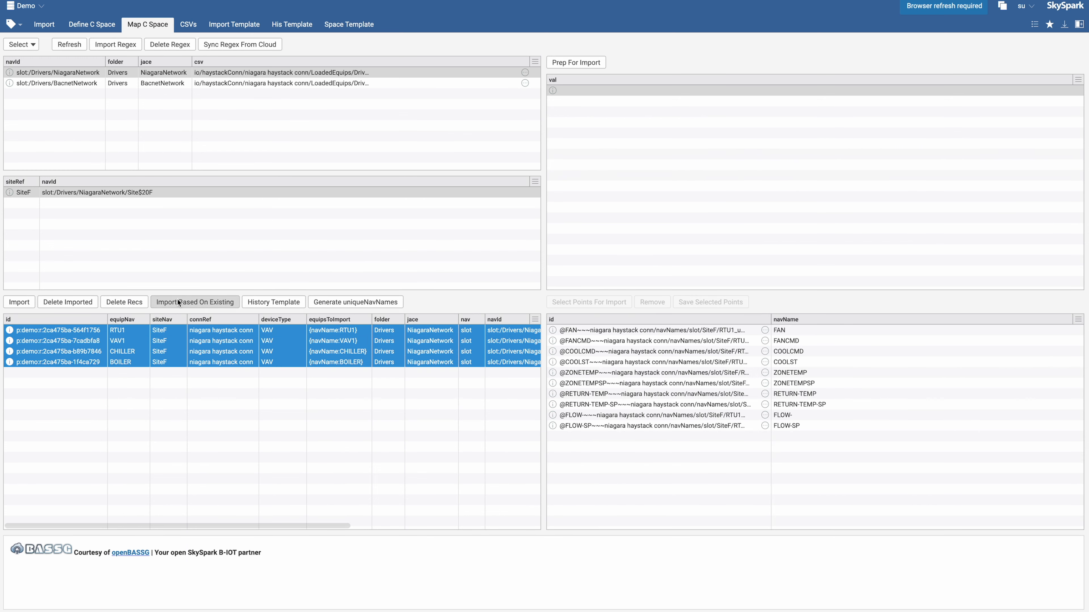
{"action": "left_click", "coordinate": [176, 298]}
{"action": "left_click", "coordinate": [616, 294]}
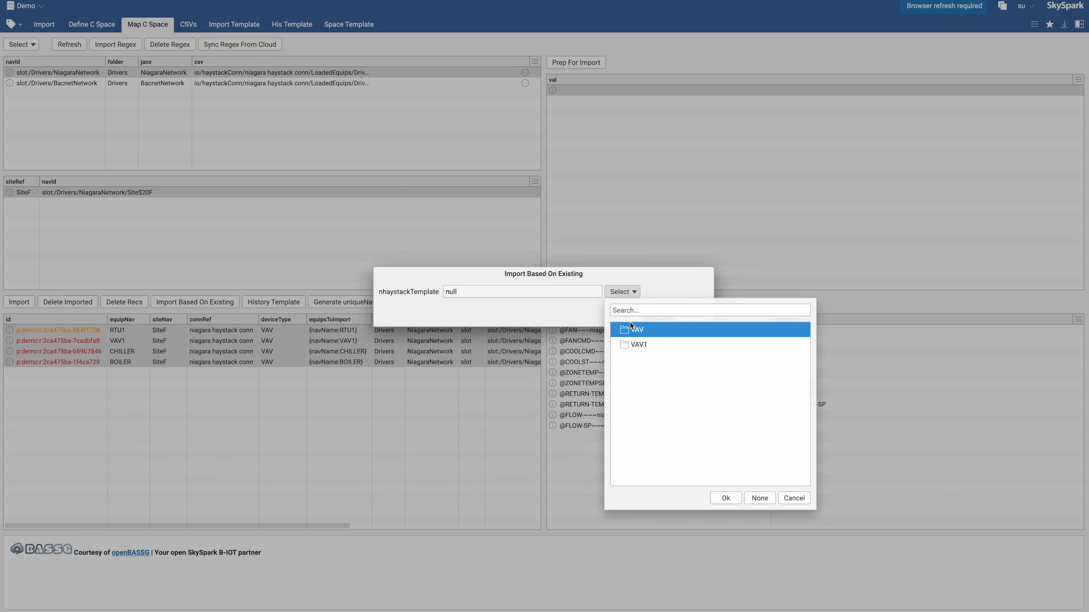
{"action": "double_click", "coordinate": [638, 344]}
{"action": "left_click", "coordinate": [659, 312]}
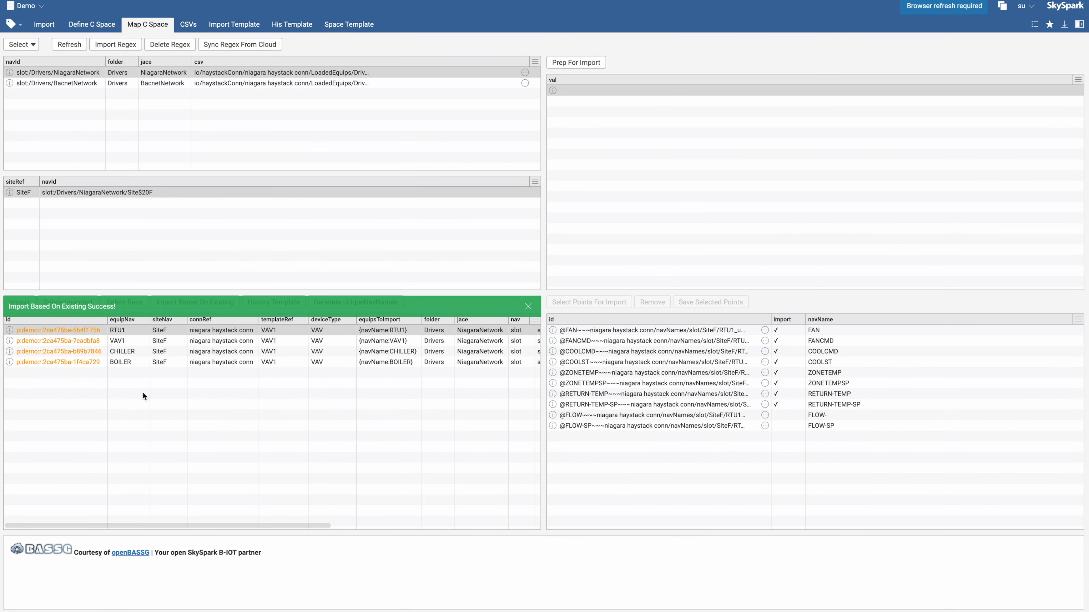
Review each equip's checked points, select all four equips and import them
{"action": "left_click", "coordinate": [263, 341]}
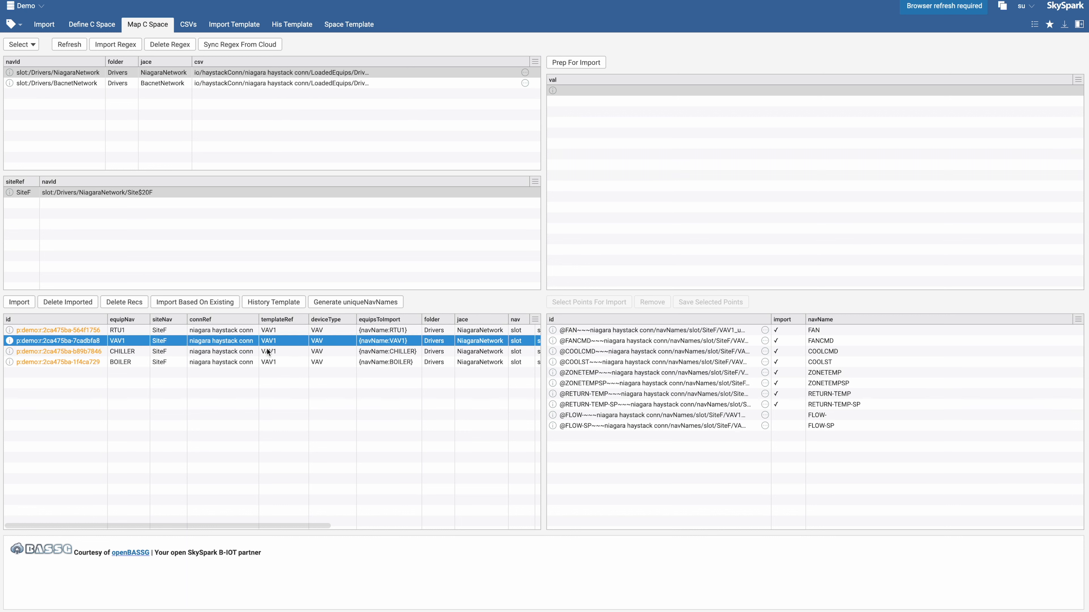
{"action": "left_click", "coordinate": [267, 351]}
{"action": "left_click", "coordinate": [267, 360]}
{"action": "left_click", "coordinate": [66, 370]}
{"action": "left_click", "coordinate": [137, 334]}
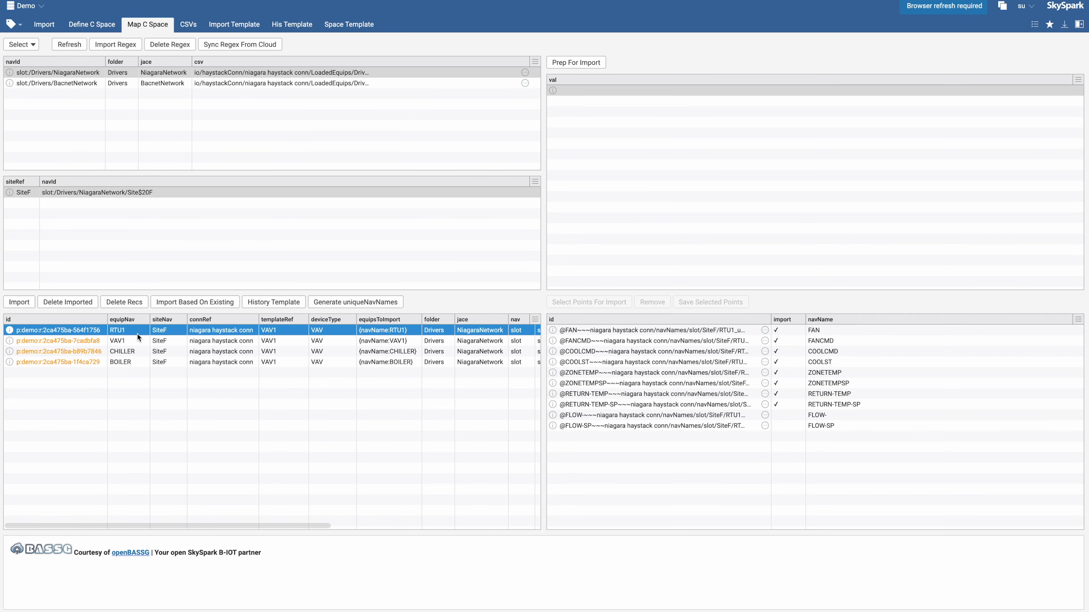
{"action": "left_click", "coordinate": [136, 362], "text": "shift"}
{"action": "left_click", "coordinate": [19, 302]}
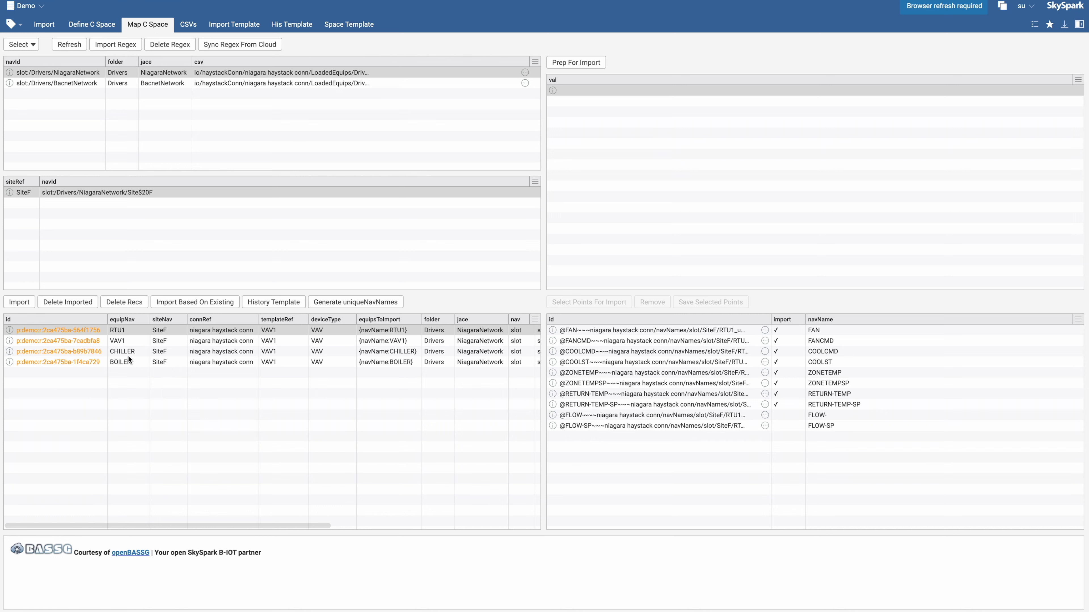
Open the CSVs view and load the niagara haystack conn connector
{"action": "left_click", "coordinate": [188, 25]}
{"action": "left_click", "coordinate": [21, 44]}
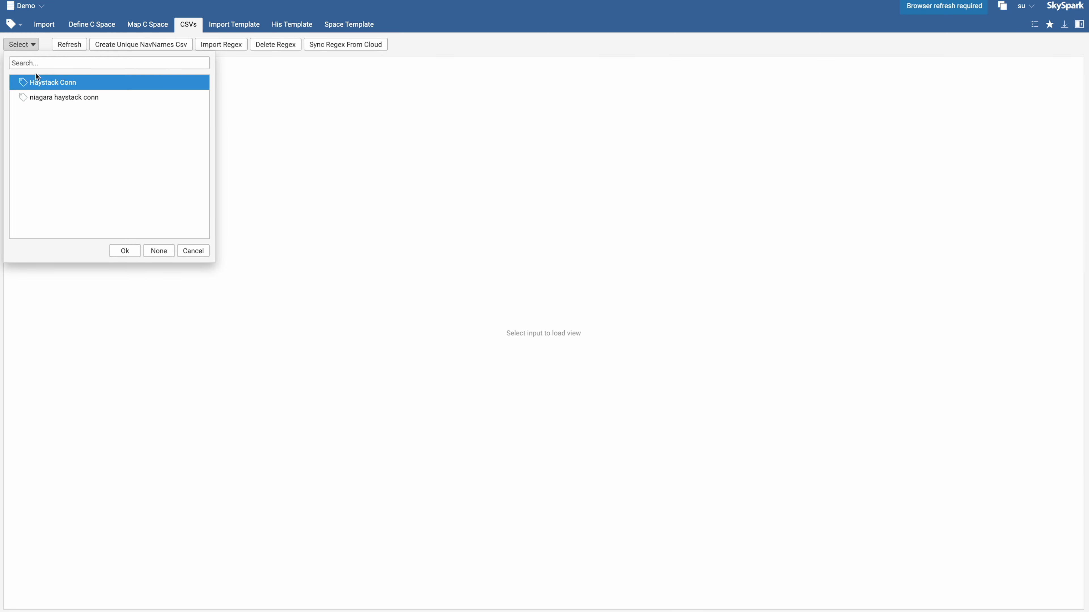
{"action": "double_click", "coordinate": [46, 94]}
{"action": "left_click", "coordinate": [206, 92]}
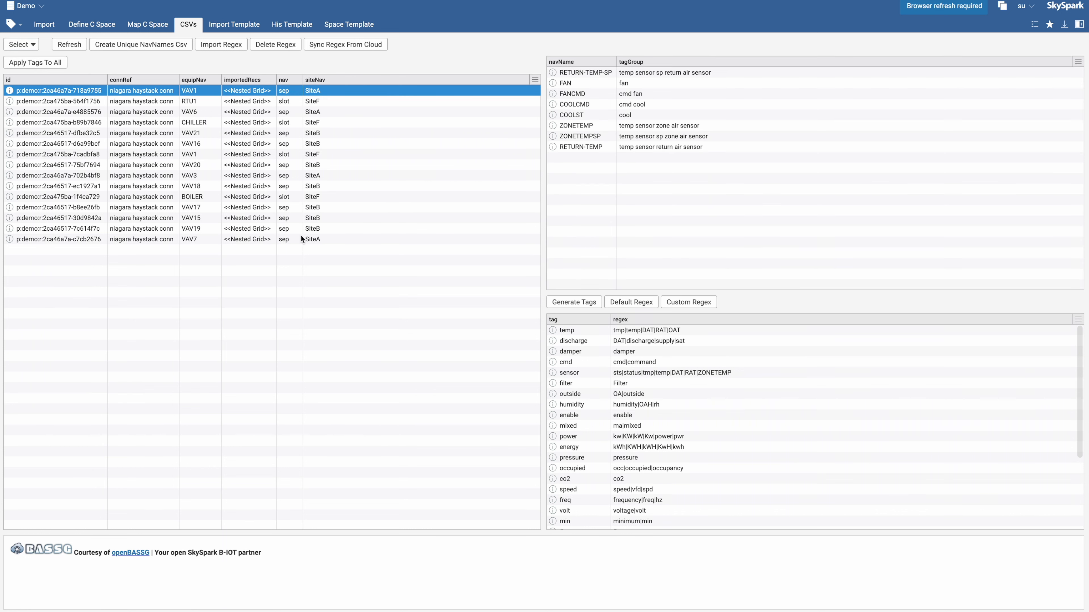
Inspect the navName tag groups of several equips and generate tags for the CHILLER equip
{"action": "left_click", "coordinate": [207, 241]}
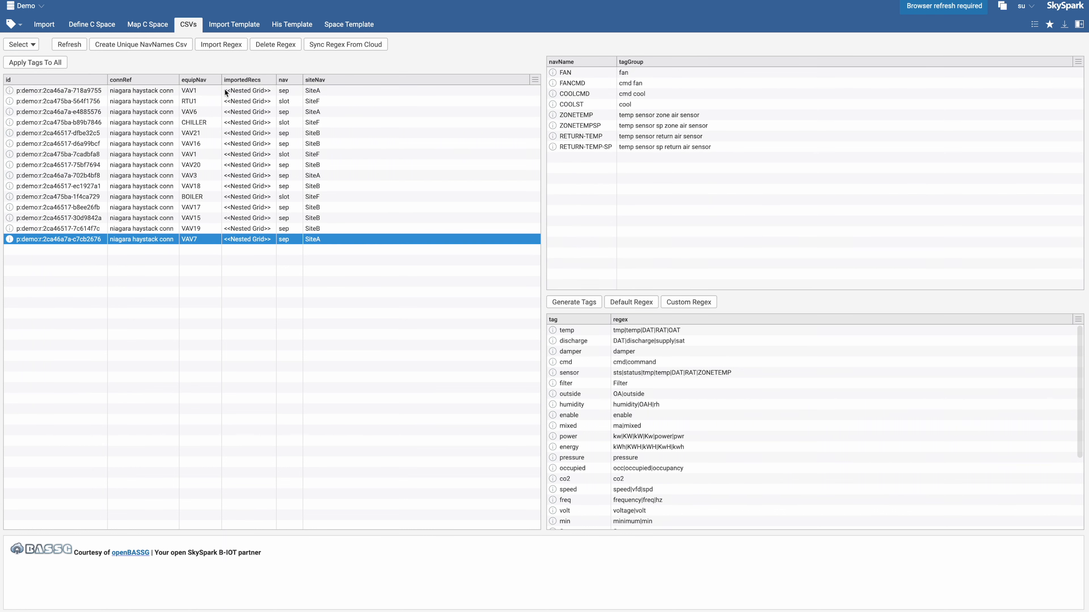
{"action": "left_click", "coordinate": [253, 90]}
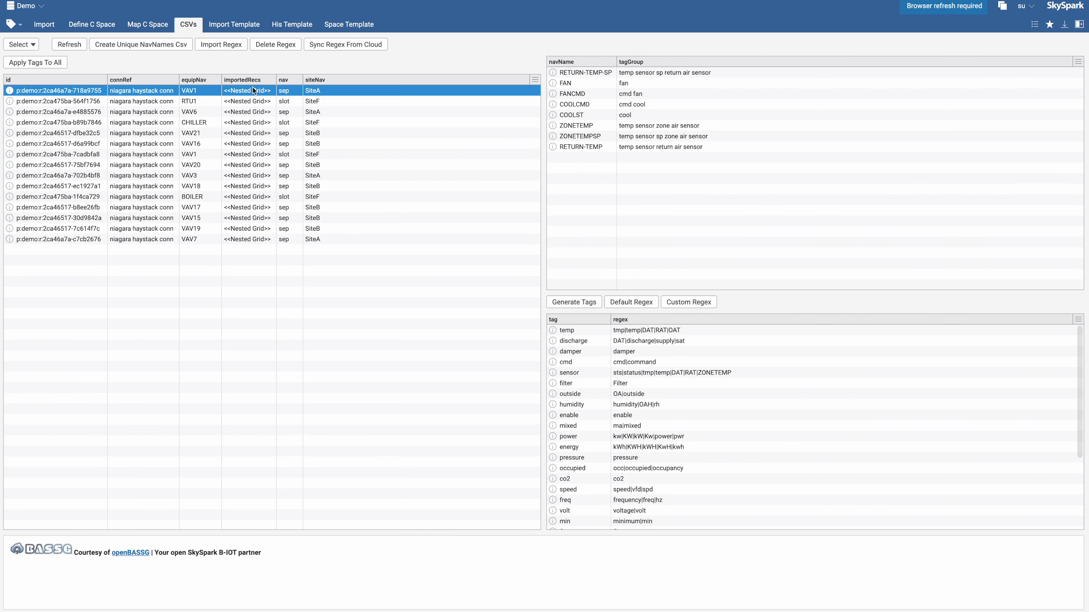
{"action": "left_click", "coordinate": [225, 103]}
{"action": "left_click", "coordinate": [223, 113]}
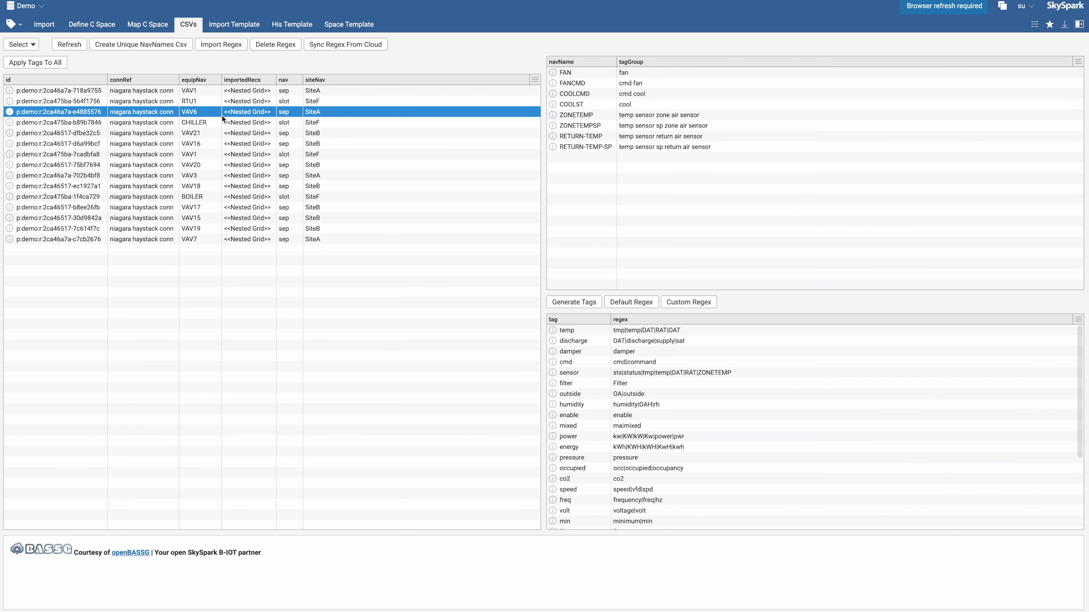
{"action": "left_click", "coordinate": [210, 123]}
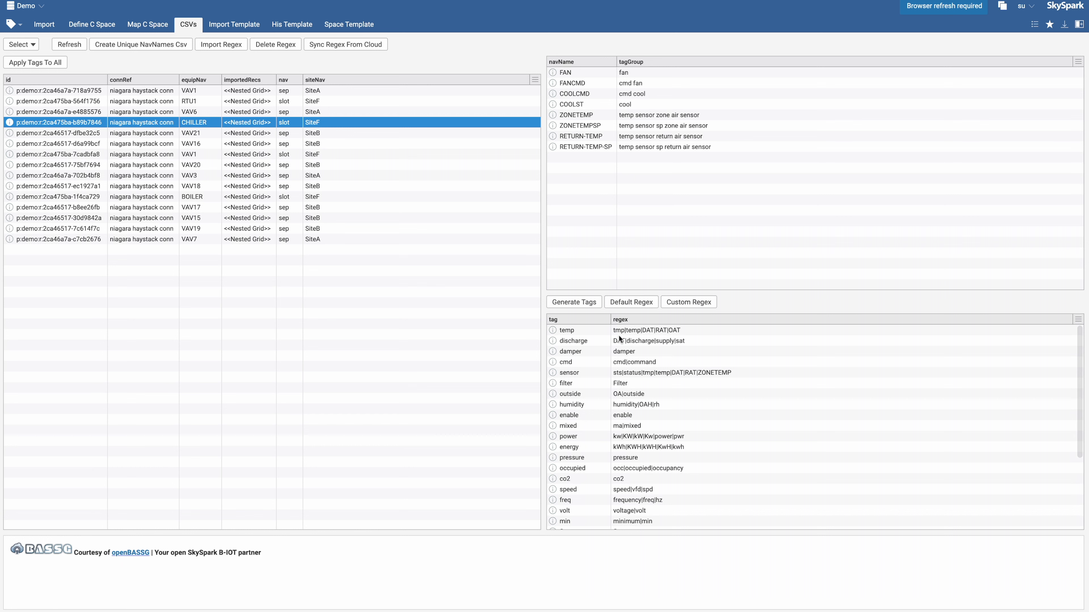
{"action": "left_click", "coordinate": [574, 301]}
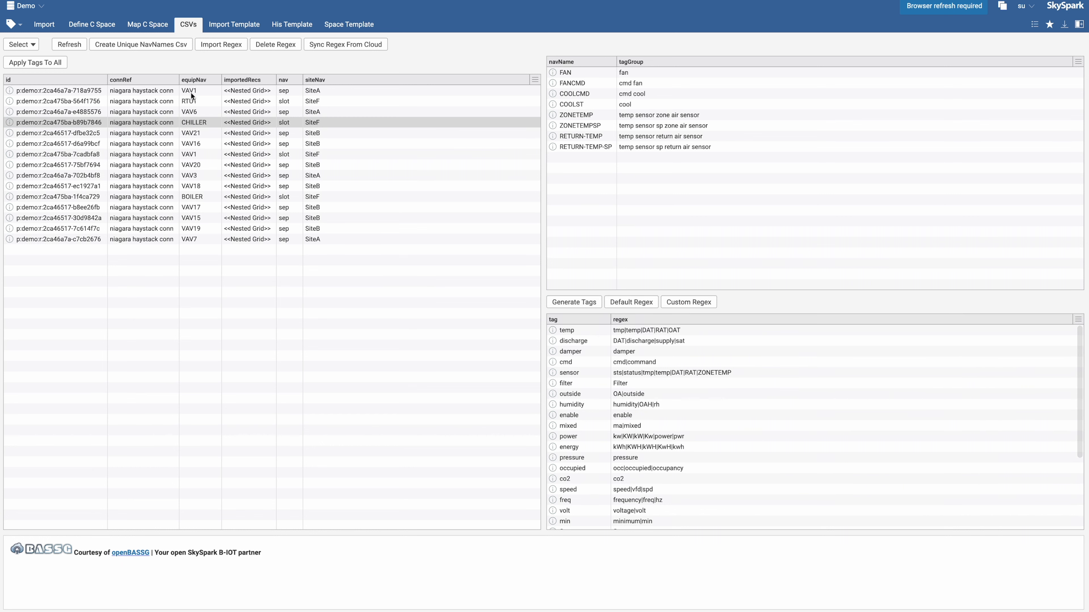
{"action": "left_click", "coordinate": [213, 44]}
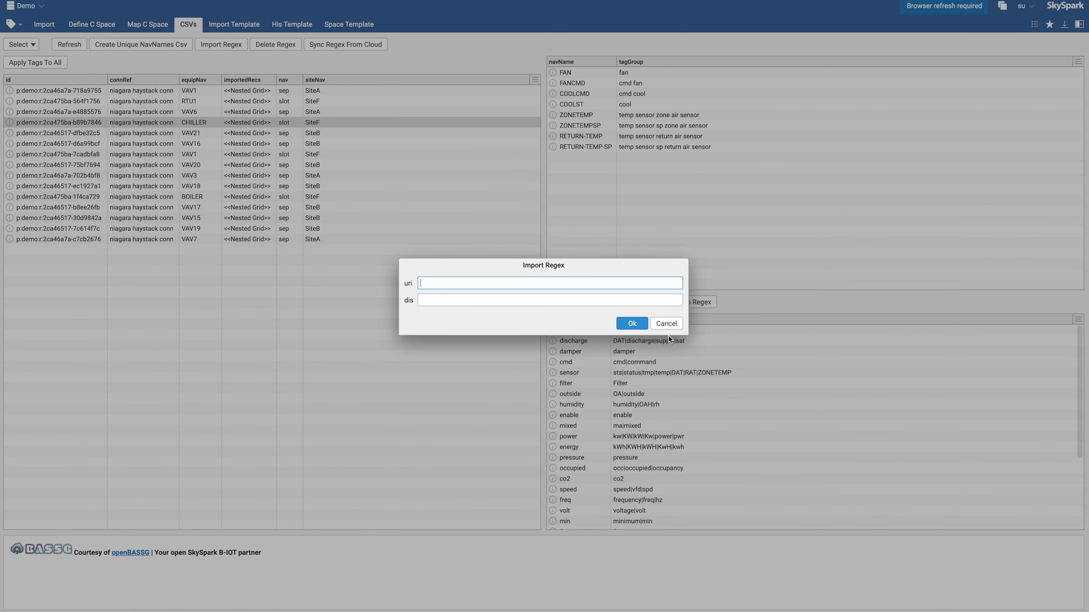
{"action": "left_click", "coordinate": [667, 323]}
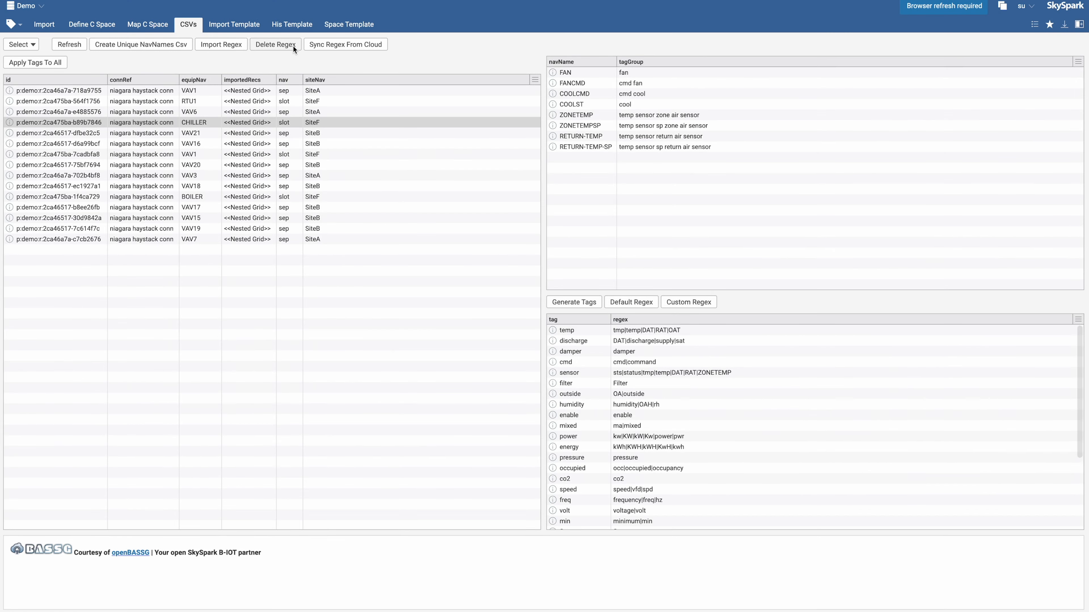
{"action": "key", "text": "ctrl+Tab"}
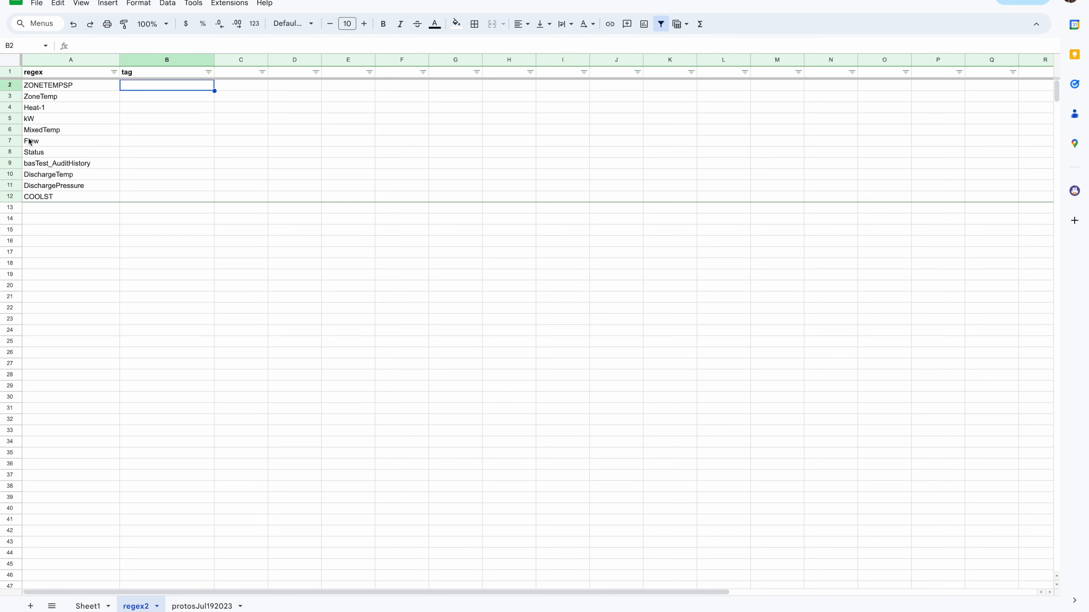
{"action": "key", "text": "ctrl+shift+Tab"}
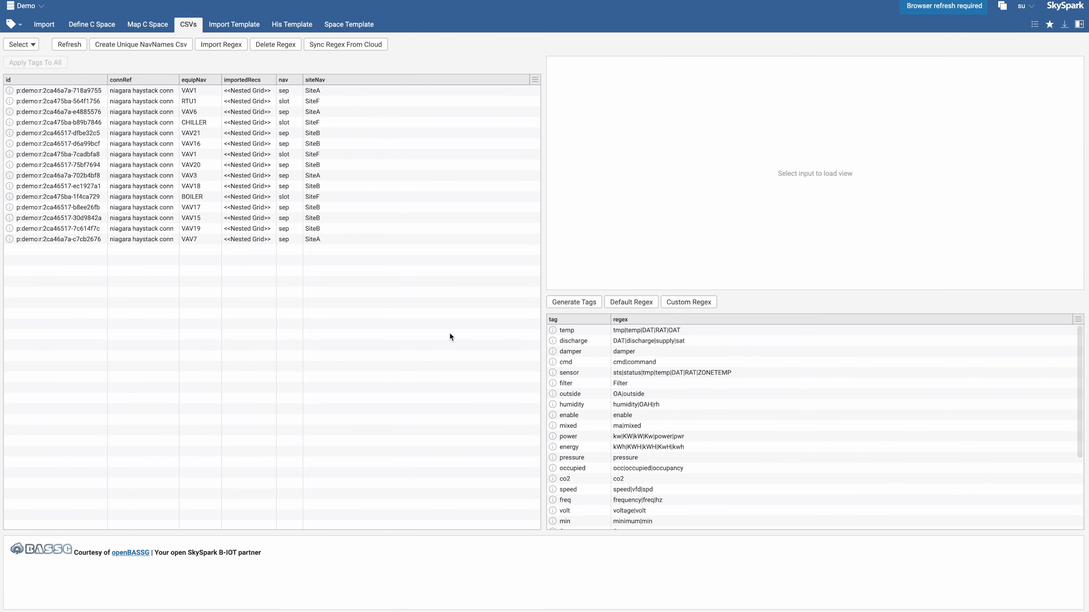
Evaluate readAll(point and navName).keepCols(["navName"])[0..10] in the Shell
{"action": "type", "text": "rea"}
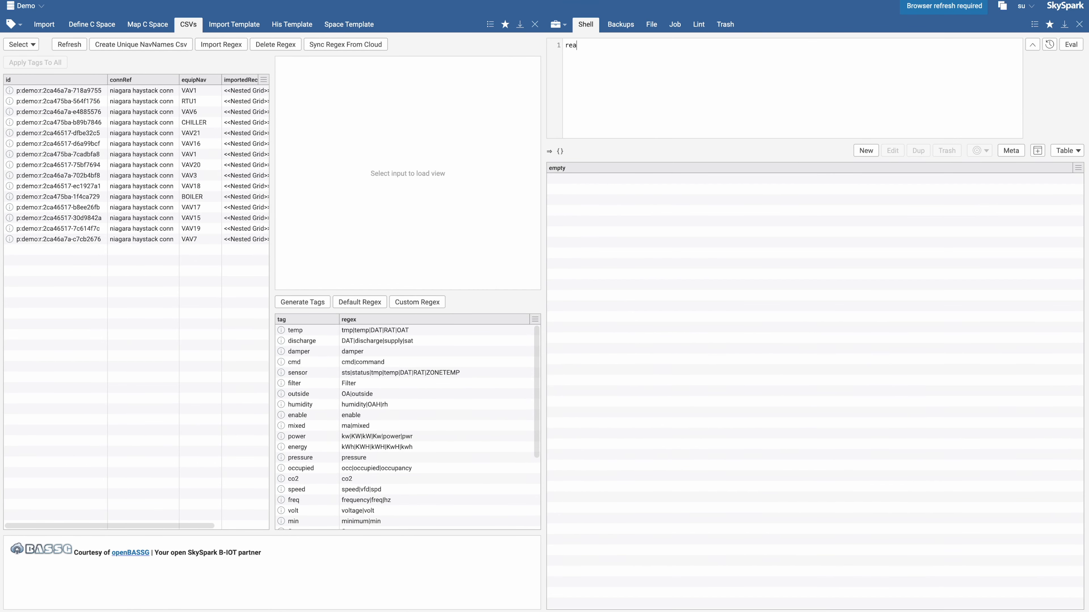
{"action": "type", "text": "dAll(point and navName).keepCols([\"navName"}
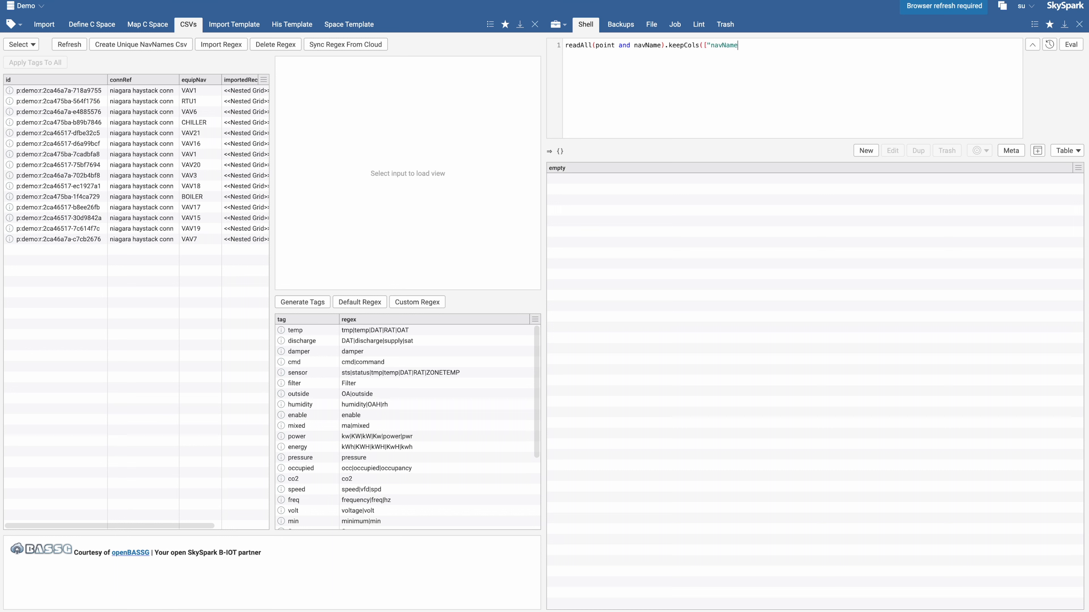
{"action": "type", "text": "\"])[0..10]"}
{"action": "key", "text": "ctrl+Return"}
Copy the result grid's data as CSV and switch to the spreadsheet
{"action": "left_click", "coordinate": [1078, 168]}
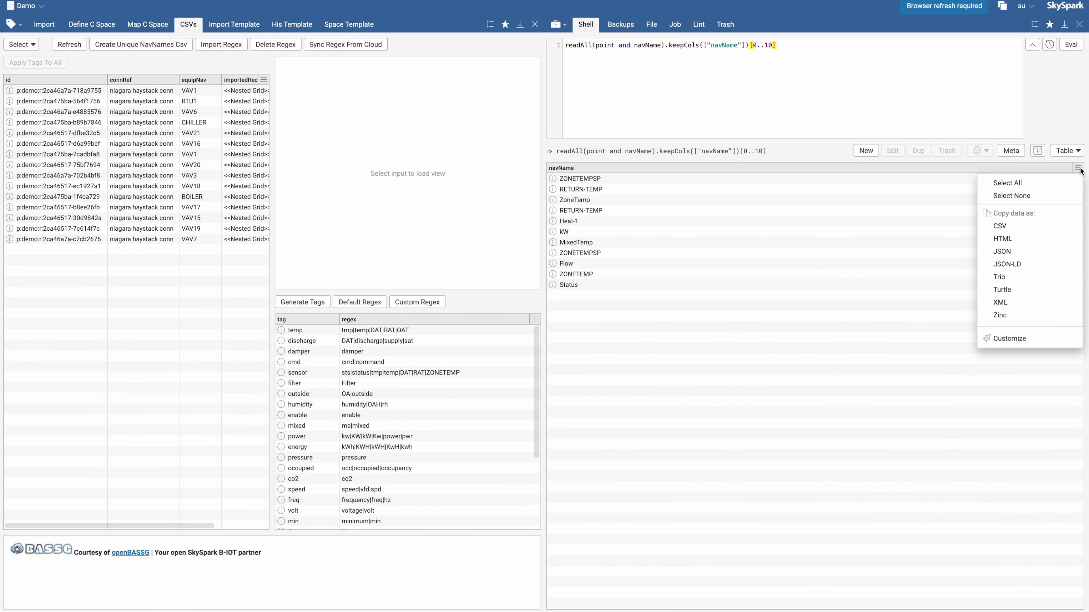
{"action": "left_click", "coordinate": [1005, 227]}
{"action": "left_click", "coordinate": [562, 296]}
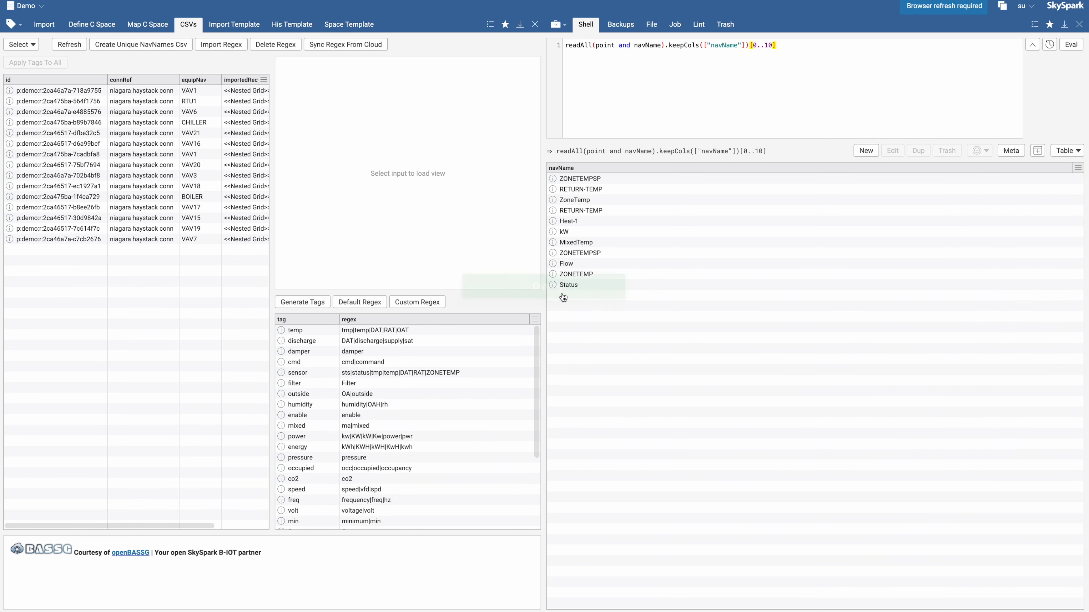
{"action": "key", "text": "ctrl+Tab"}
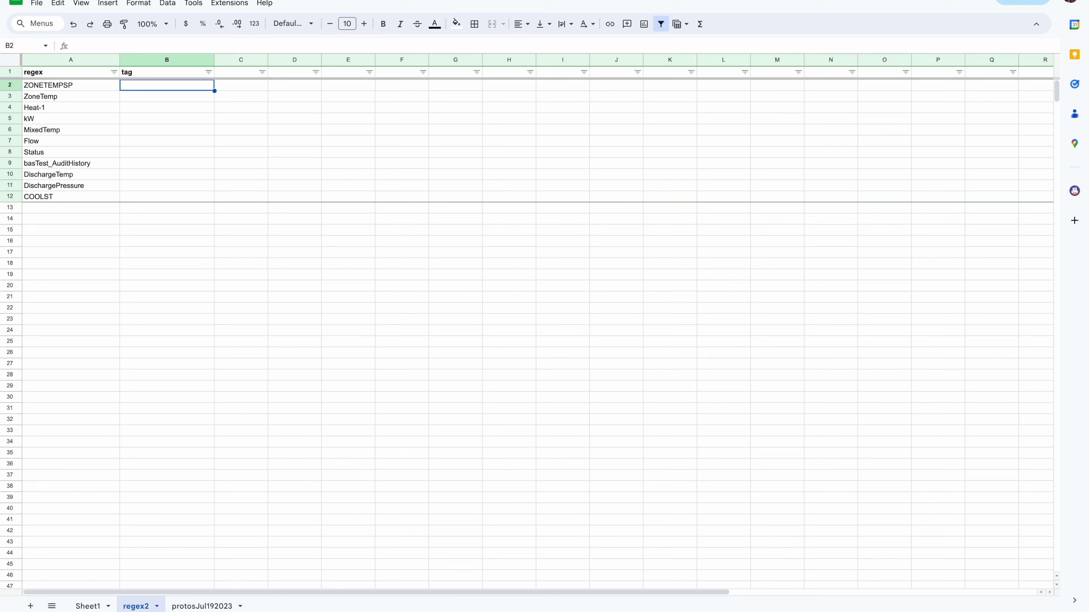
{"action": "key", "text": "ctrl+Tab"}
{"action": "scroll", "coordinate": [457, 334], "scroll_direction": "up", "scroll_amount": 1}
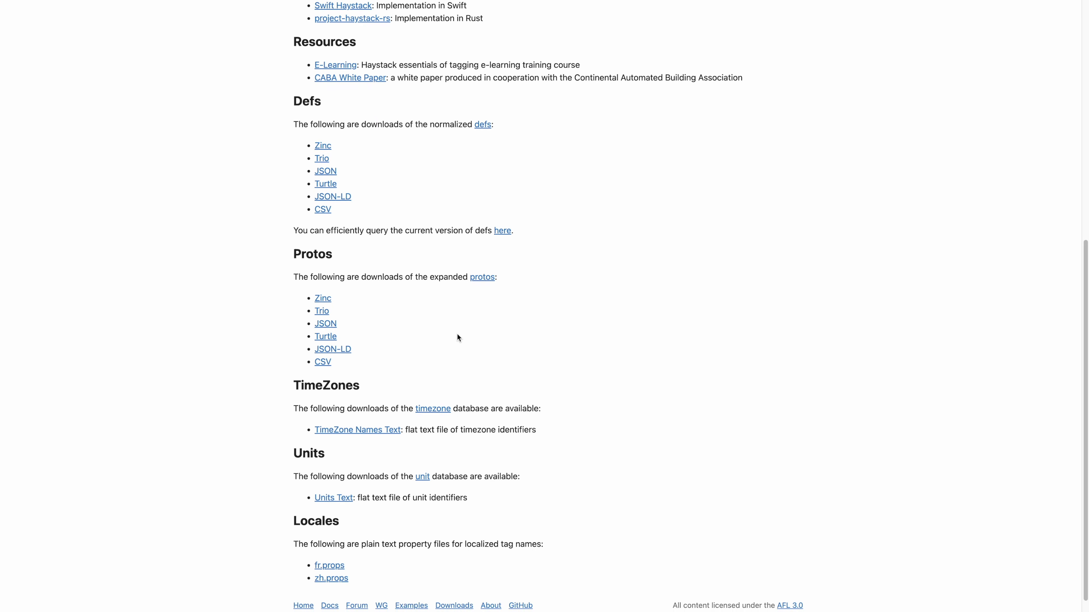
{"action": "scroll", "coordinate": [457, 333], "scroll_direction": "down", "scroll_amount": 2}
{"action": "double_click", "coordinate": [341, 342]}
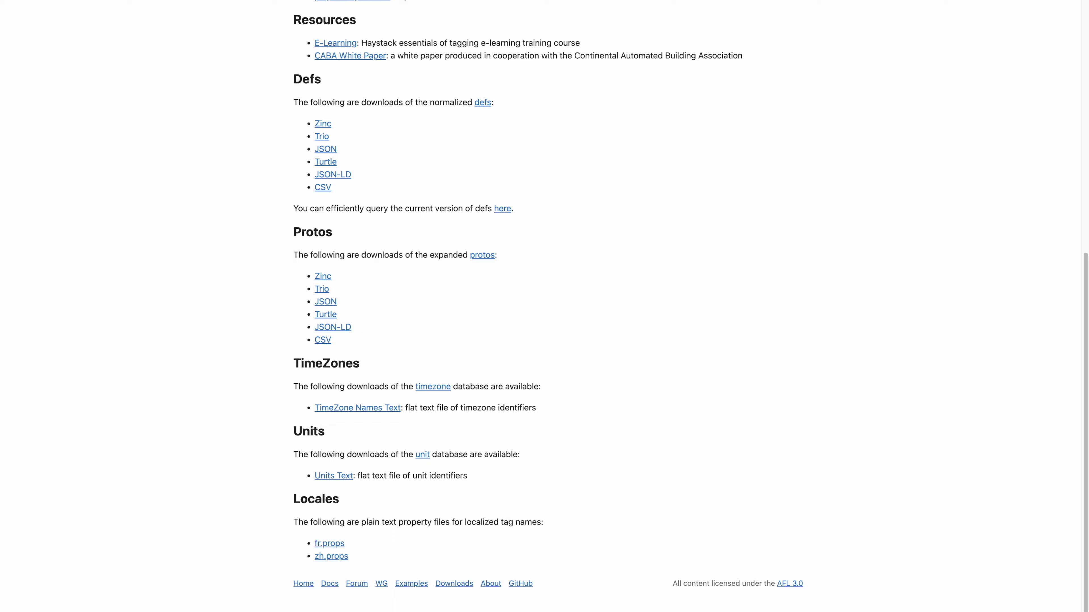
{"action": "key", "text": "ctrl+Tab"}
Clear the proto header cell A1 on the protosJul192023 sheet
{"action": "left_click", "coordinate": [191, 606]}
{"action": "left_click", "coordinate": [308, 385]}
{"action": "left_click", "coordinate": [81, 77]}
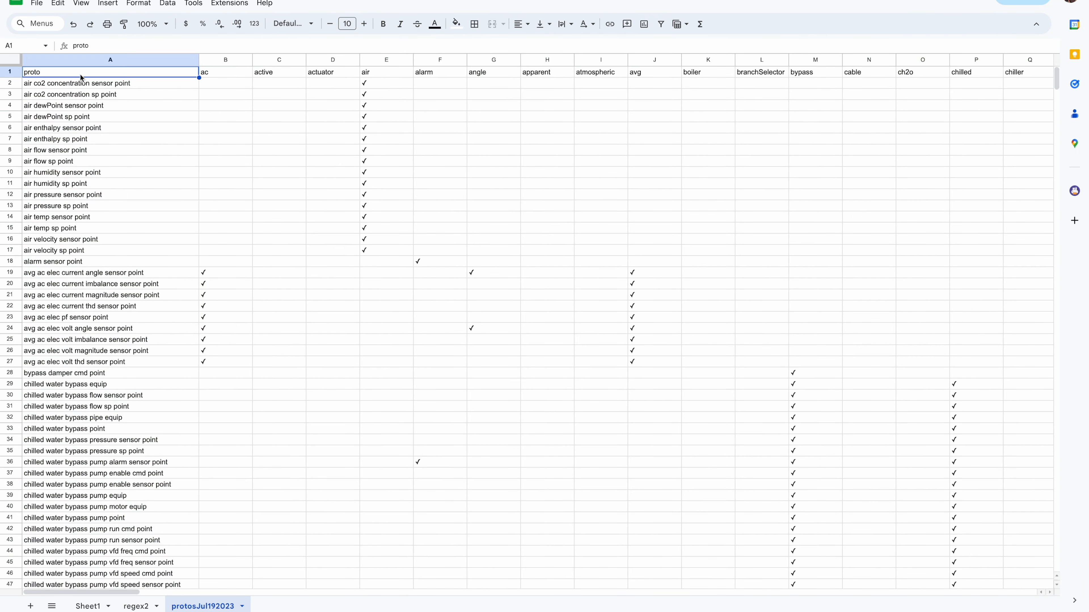
{"action": "key", "text": "Delete"}
{"action": "left_click", "coordinate": [364, 220]}
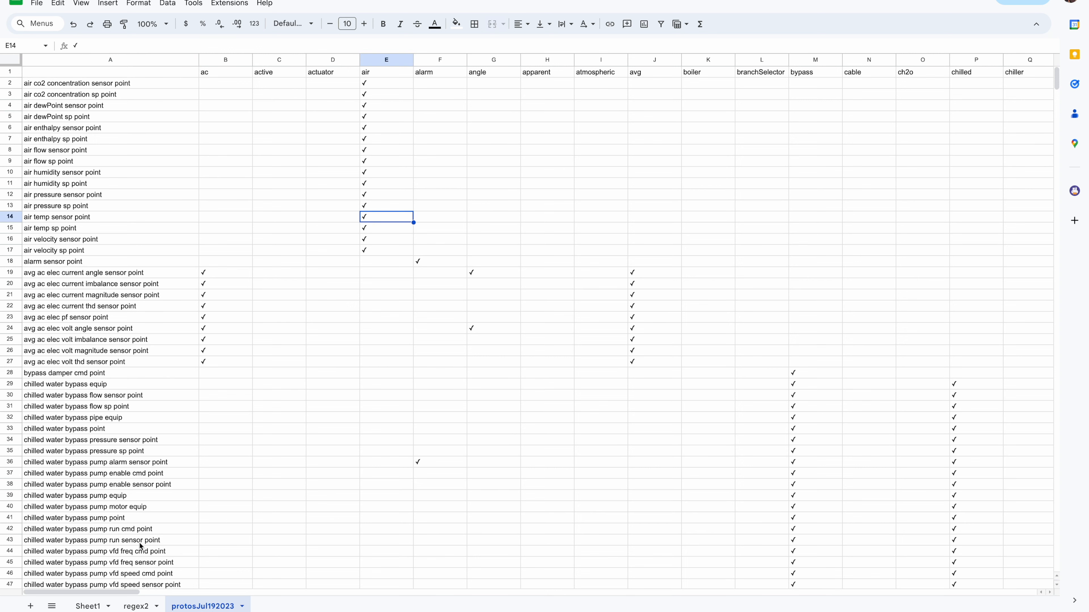
Remove the existing data validation rule from the tag column on the regex2 sheet
{"action": "left_click", "coordinate": [137, 605]}
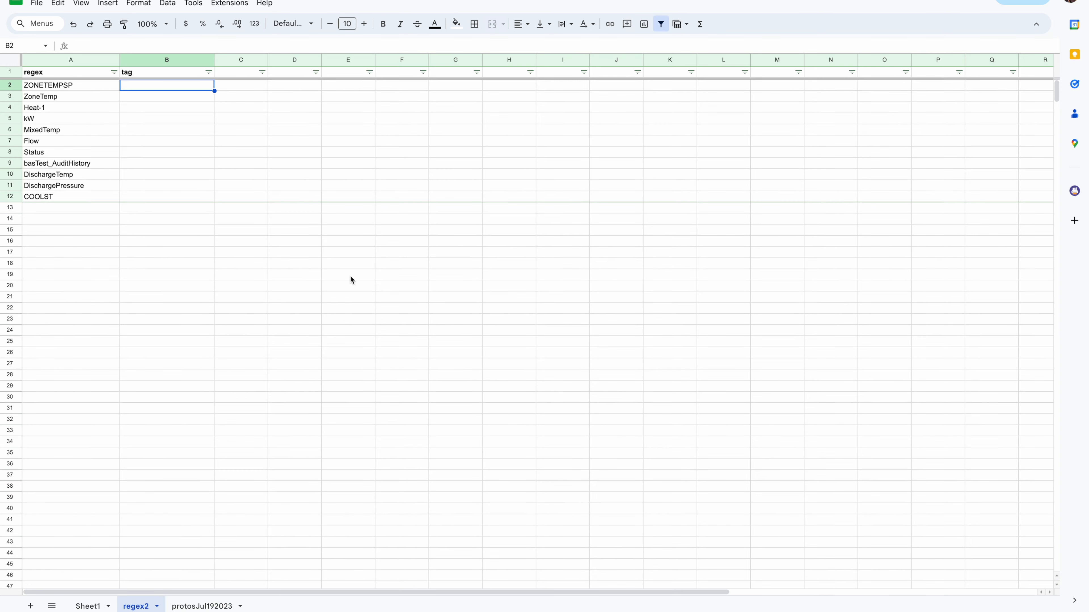
{"action": "left_click", "coordinate": [172, 59]}
{"action": "left_click", "coordinate": [167, 3]}
{"action": "left_click", "coordinate": [263, 224]}
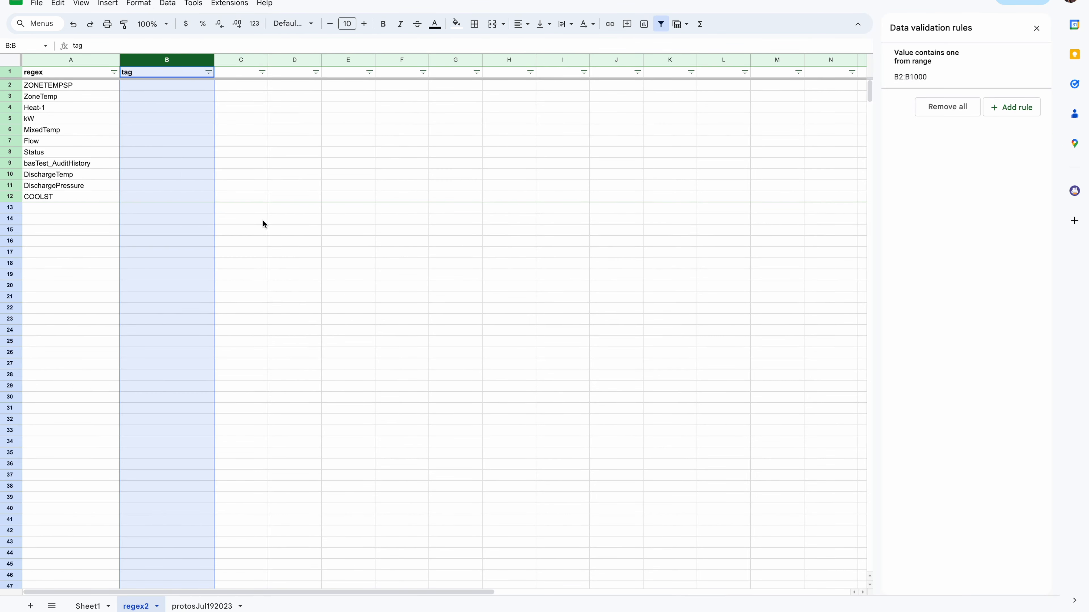
{"action": "left_click", "coordinate": [1031, 62]}
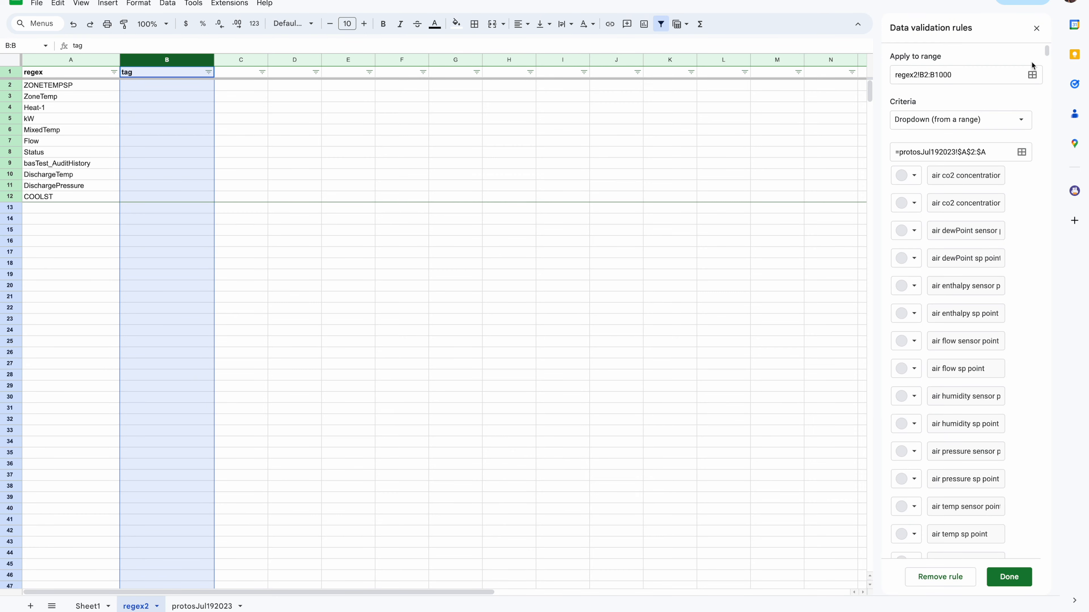
{"action": "left_click", "coordinate": [922, 576]}
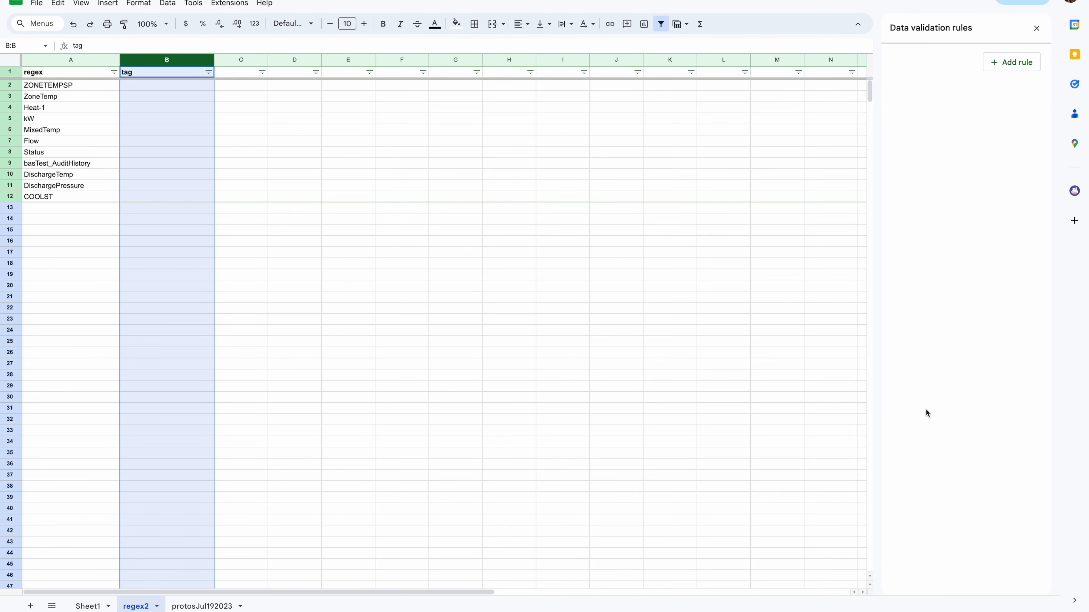
Add a new data validation rule applied to the range regex2!B2:B
{"action": "left_click", "coordinate": [1014, 64]}
{"action": "left_click", "coordinate": [928, 75]}
{"action": "key", "text": "BackSpace"}
{"action": "type", "text": "2!B2:B100"}
{"action": "key", "text": "End"}
{"action": "key", "text": "BackSpace"}
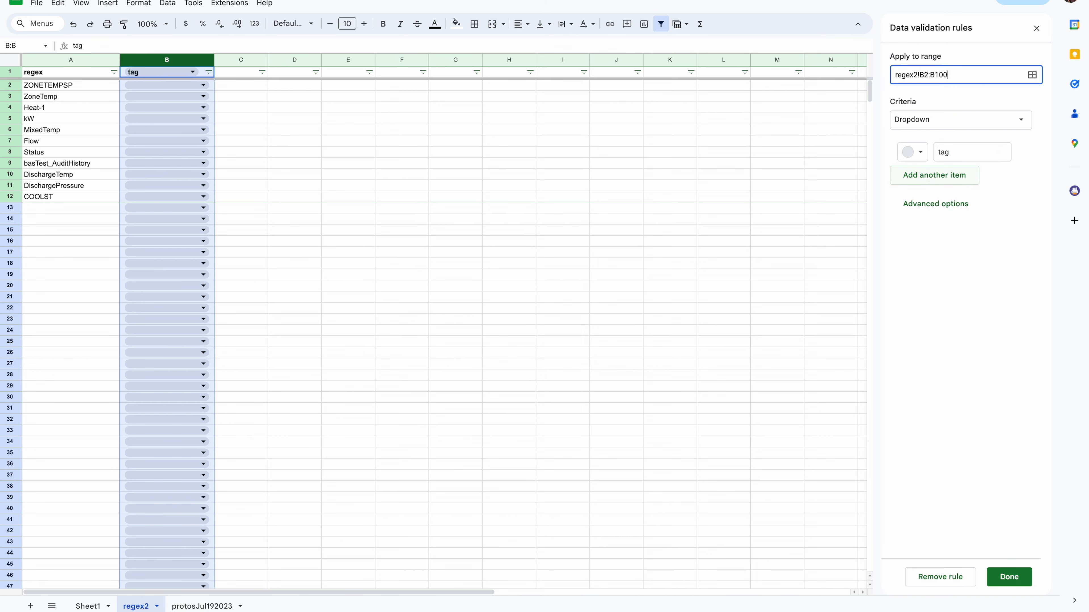
{"action": "key", "text": "BackSpace"}
Set the rule's criteria to a dropdown from the range protosJul192023!A2:A
{"action": "left_click", "coordinate": [1005, 121]}
{"action": "left_click", "coordinate": [990, 138]}
{"action": "left_click", "coordinate": [1021, 152]}
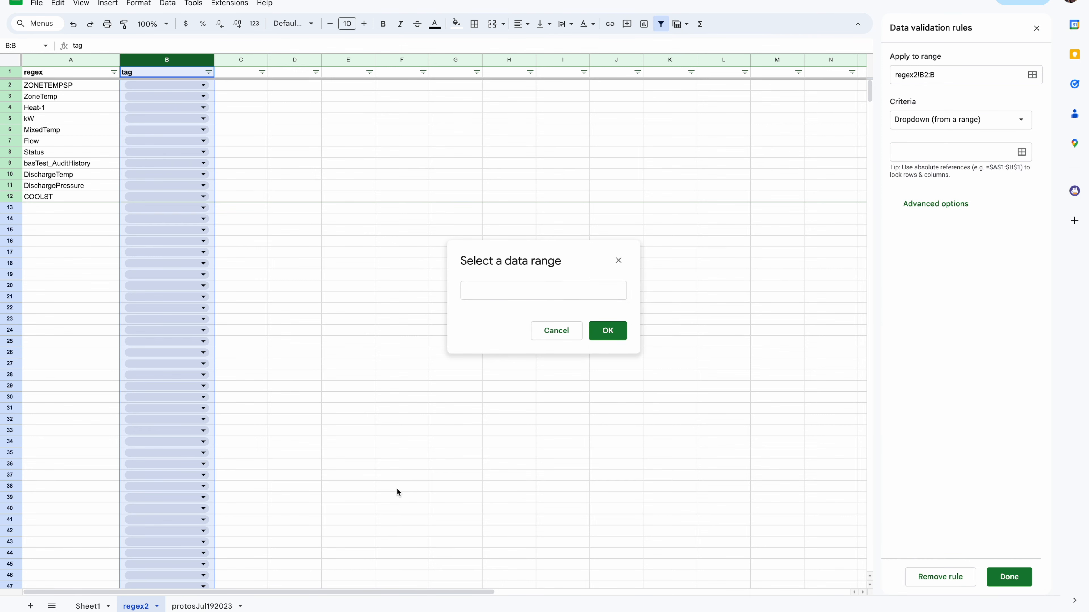
{"action": "left_click", "coordinate": [200, 606]}
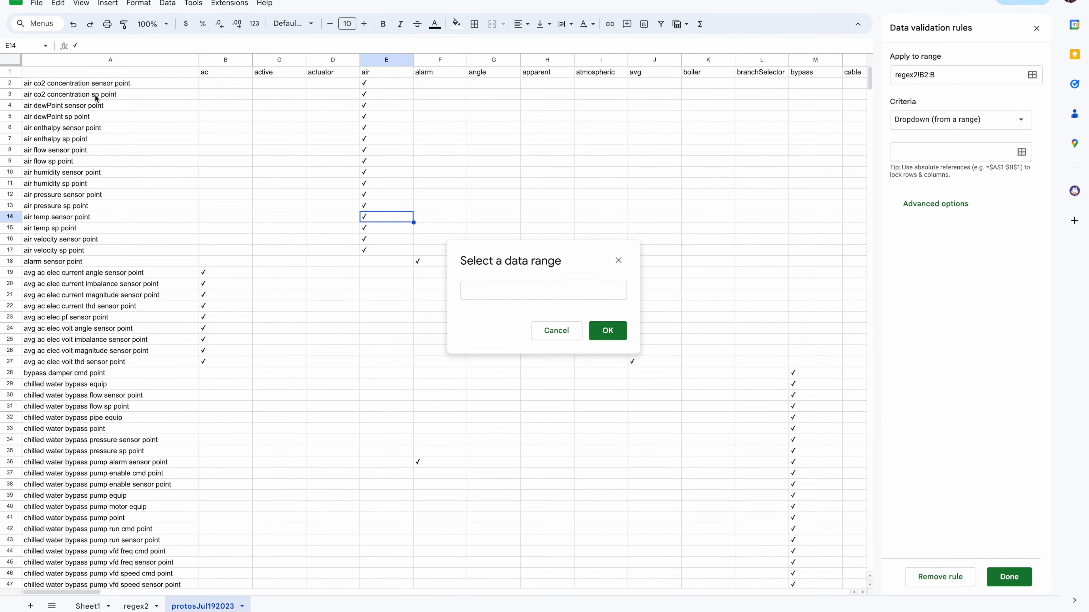
{"action": "left_click", "coordinate": [137, 63]}
{"action": "left_click", "coordinate": [532, 291]}
{"action": "key", "text": "BackSpace"}
{"action": "type", "text": "2023!A2:A"}
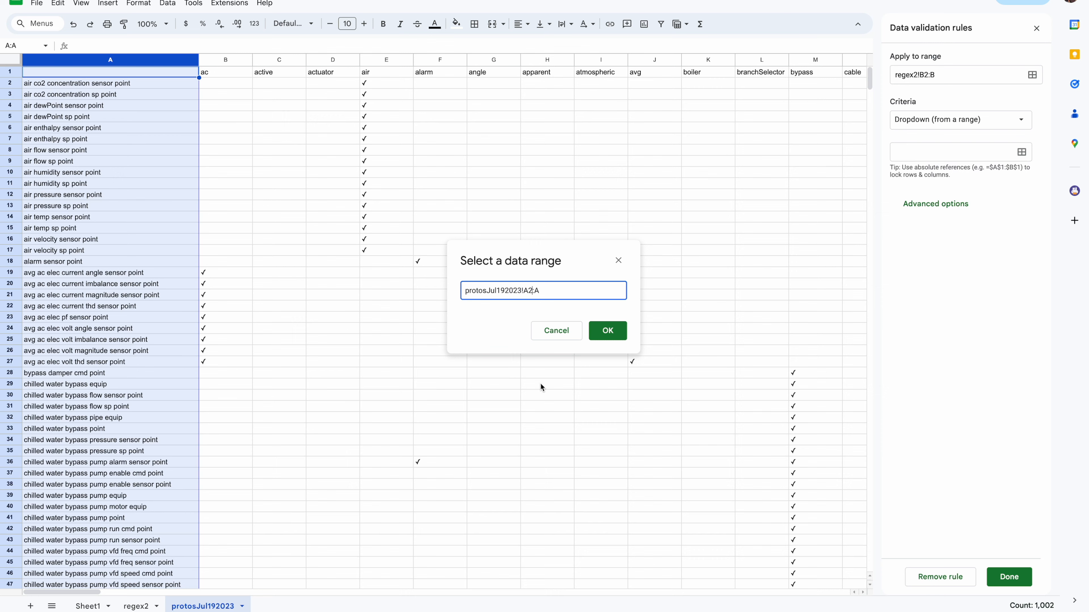
{"action": "left_click", "coordinate": [606, 335]}
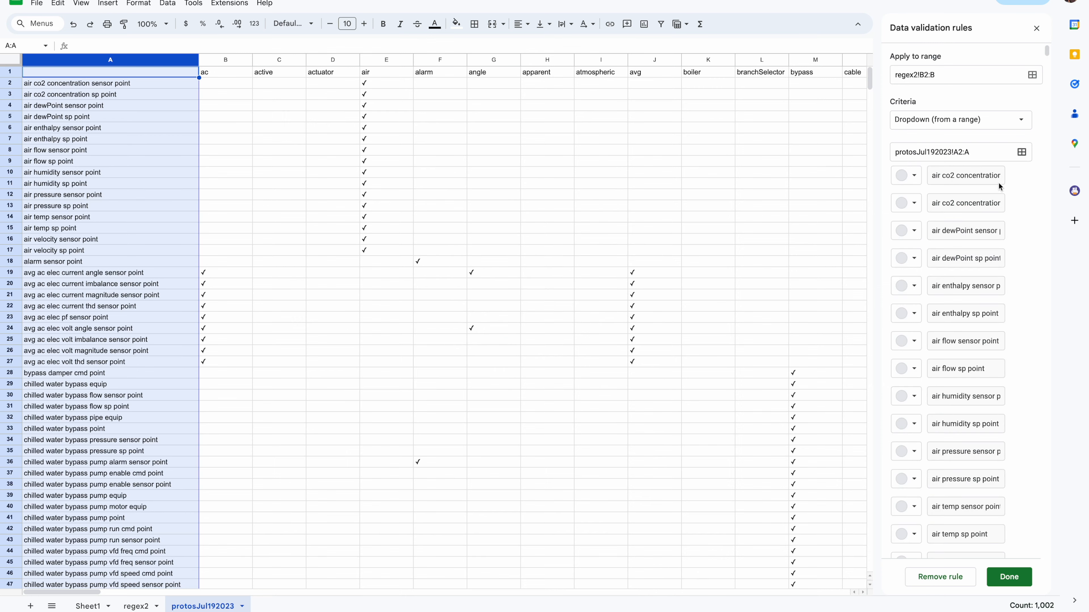
Set invalid input to show a warning, choose the plain text display style, and save the rule
{"action": "left_click_drag", "start_coordinate": [1047, 53], "coordinate": [1010, 477]}
{"action": "scroll", "coordinate": [1010, 477], "scroll_direction": "down", "scroll_amount": 10}
{"action": "left_click", "coordinate": [935, 538]}
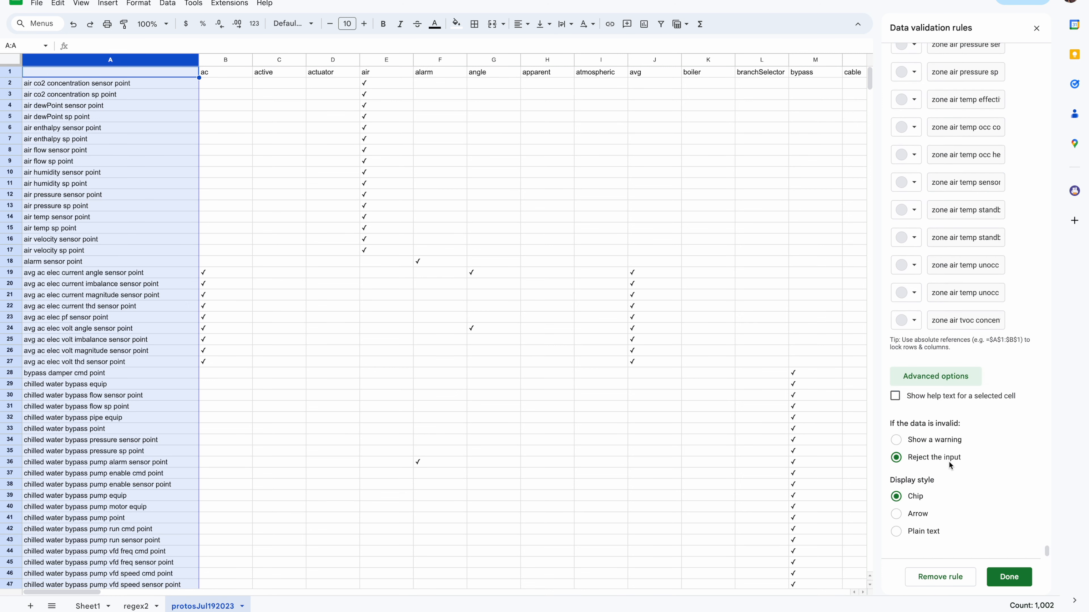
{"action": "left_click", "coordinate": [896, 533]}
{"action": "left_click", "coordinate": [896, 440]}
{"action": "left_click", "coordinate": [1009, 576]}
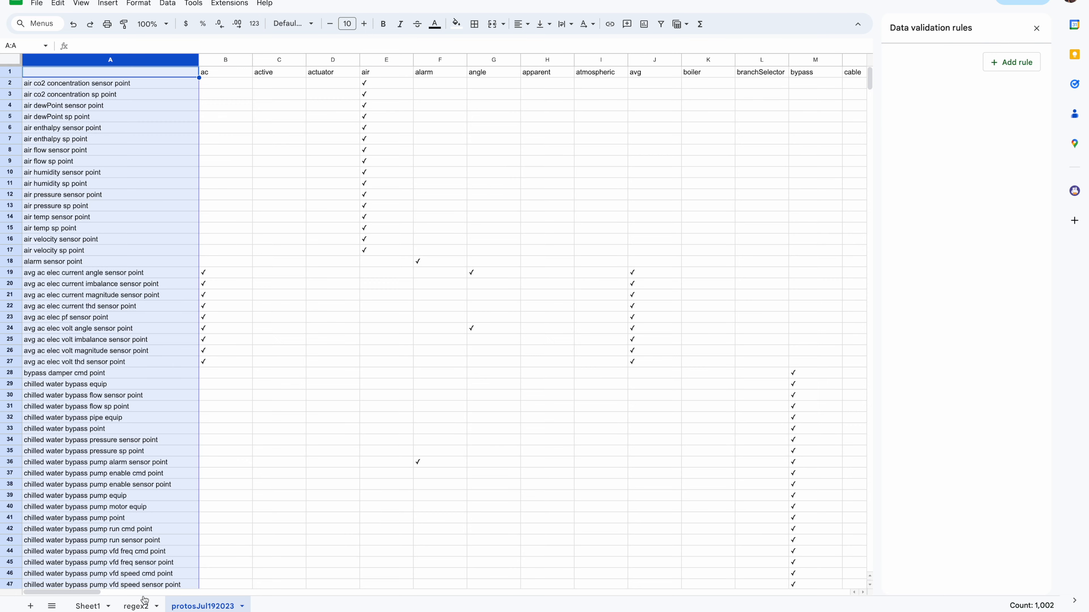
Enter "zone temp sp" as the tag in cell B2 of the regex2 sheet
{"action": "left_click", "coordinate": [144, 602]}
{"action": "left_click", "coordinate": [151, 84]}
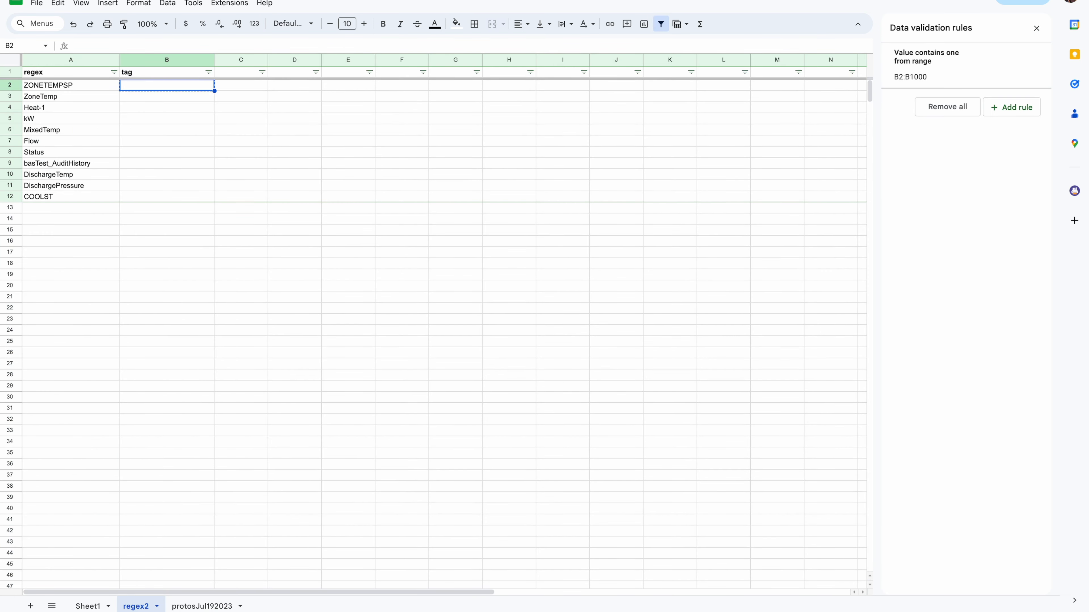
{"action": "double_click", "coordinate": [152, 83]}
{"action": "scroll", "coordinate": [190, 203], "scroll_direction": "down", "scroll_amount": 20}
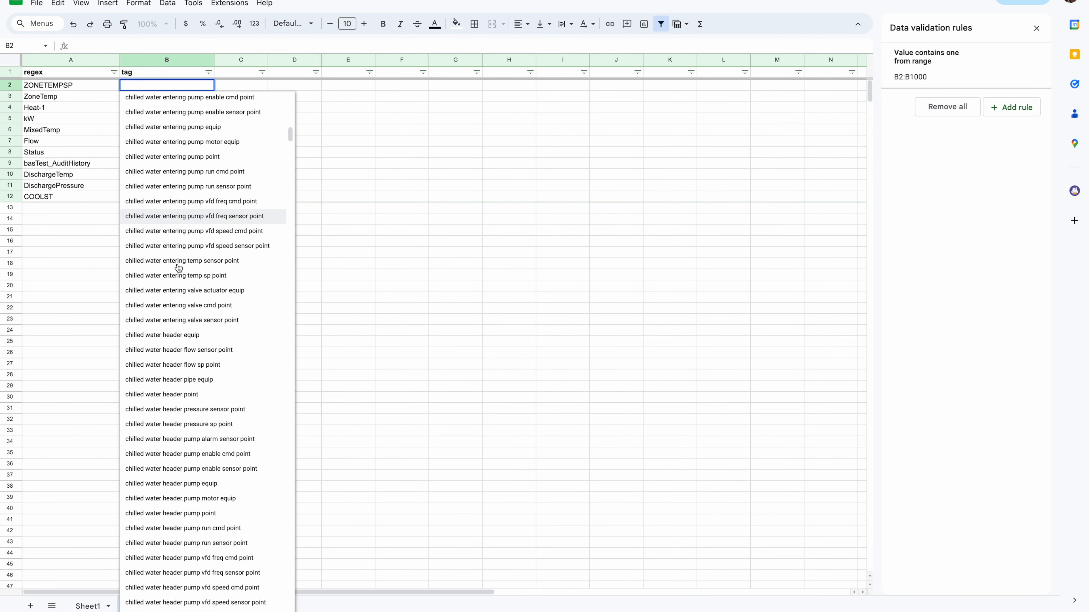
{"action": "scroll", "coordinate": [169, 244], "scroll_direction": "up", "scroll_amount": 20}
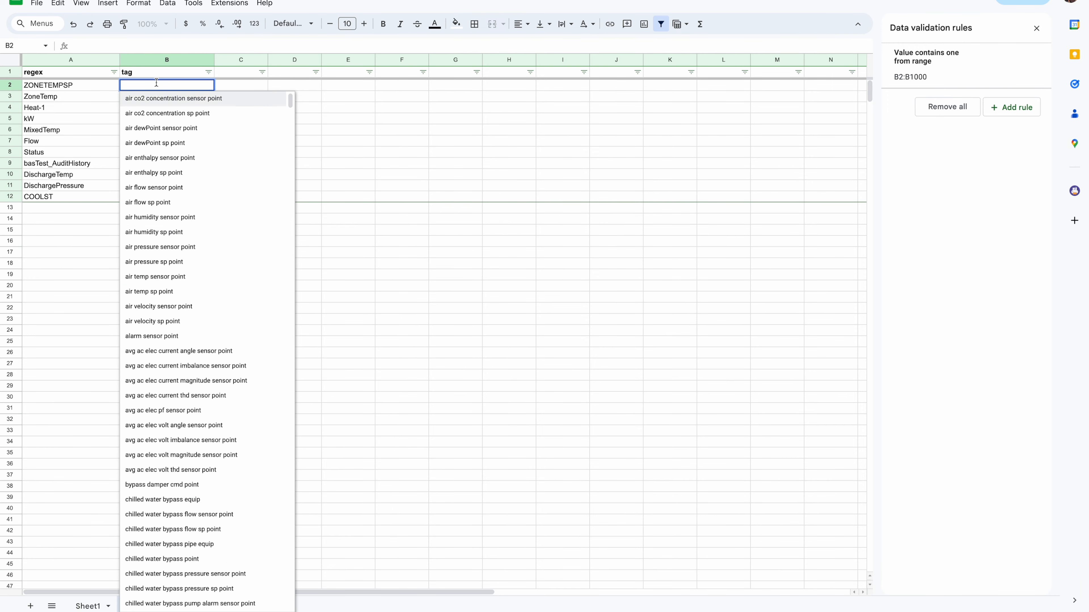
{"action": "type", "text": "zone "}
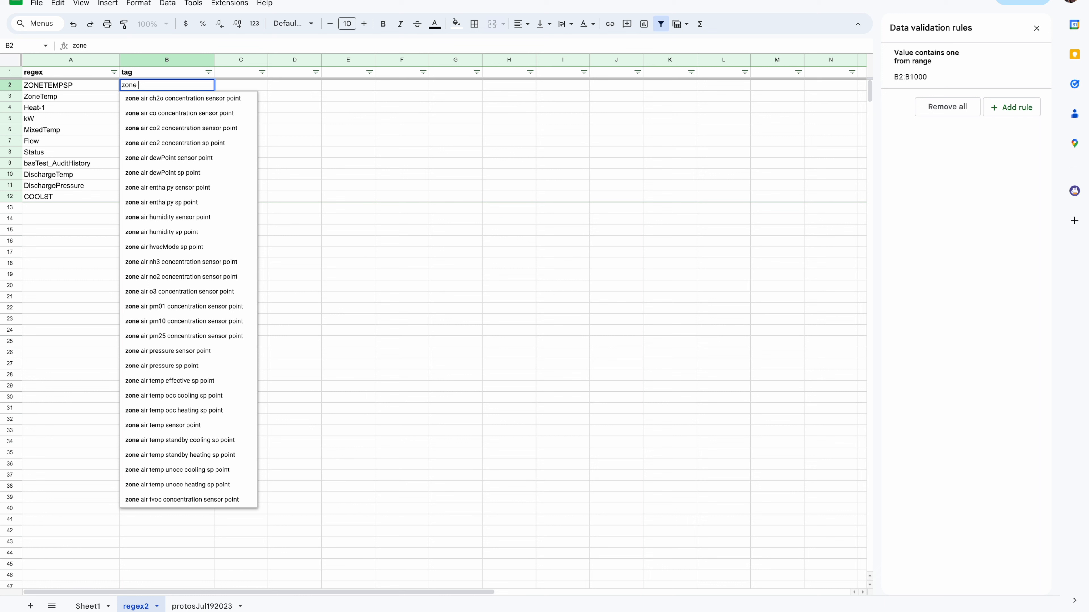
{"action": "type", "text": "te"}
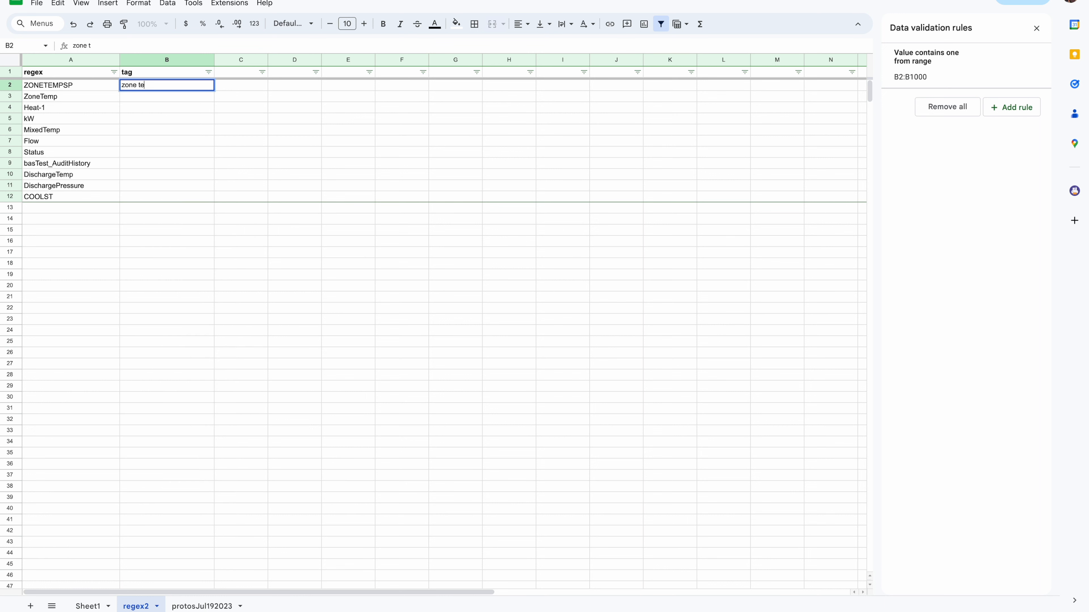
{"action": "type", "text": "mp sp"}
{"action": "left_click", "coordinate": [193, 97]}
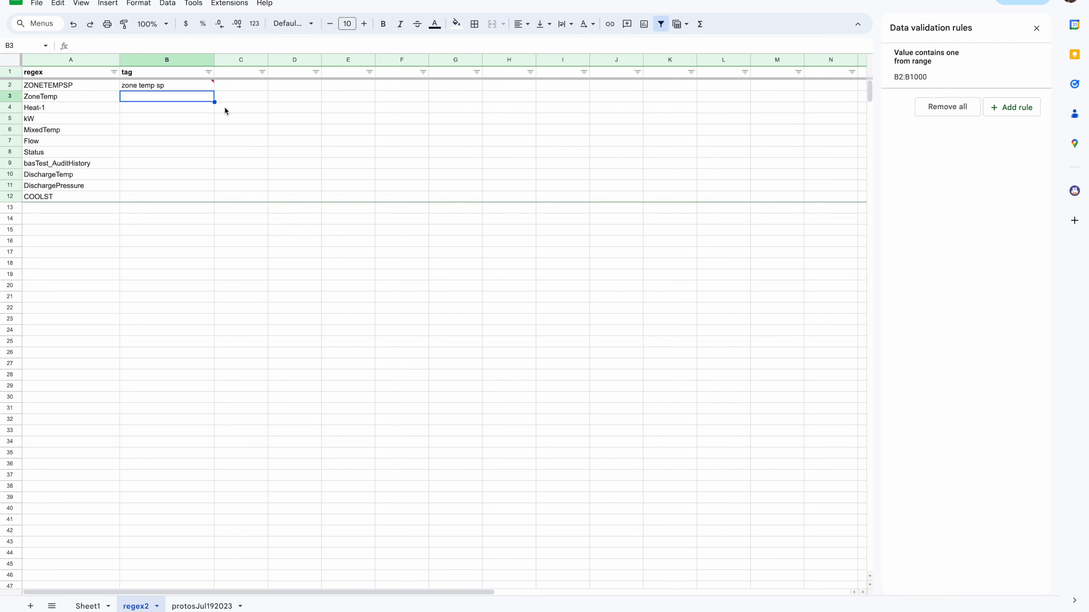
Enter "zone" as the tag in cell B3 of the regex2 sheet
{"action": "mouse_move", "coordinate": [213, 85]}
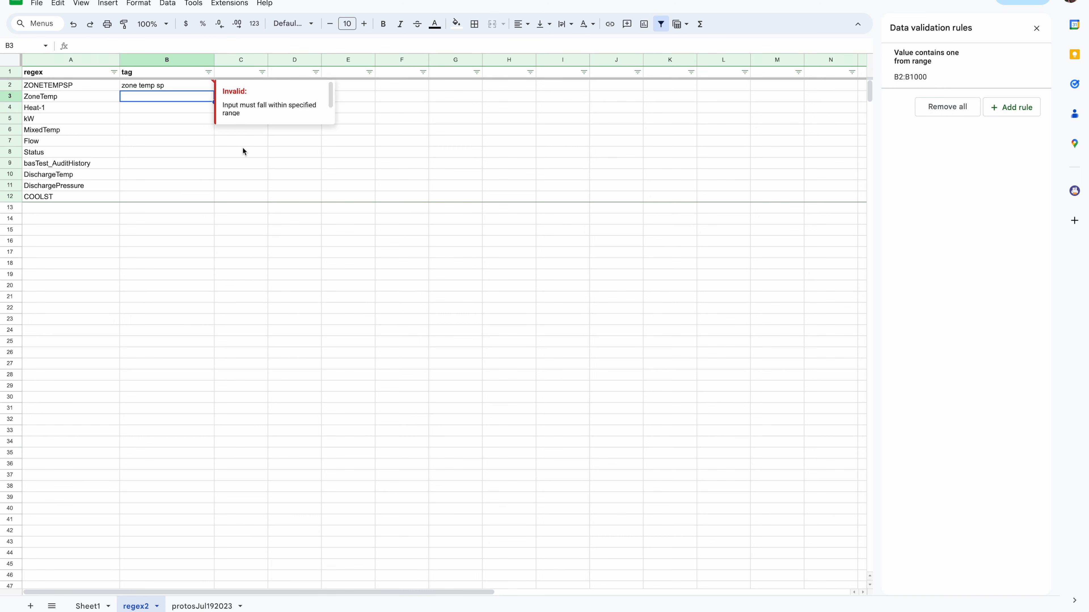
{"action": "double_click", "coordinate": [164, 97]}
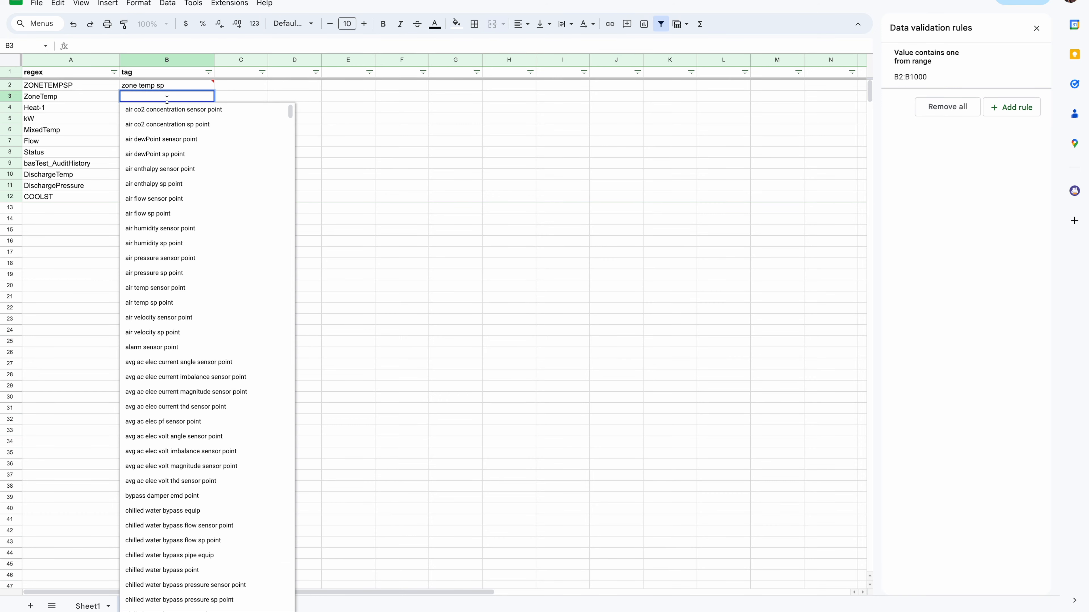
{"action": "type", "text": "zone"}
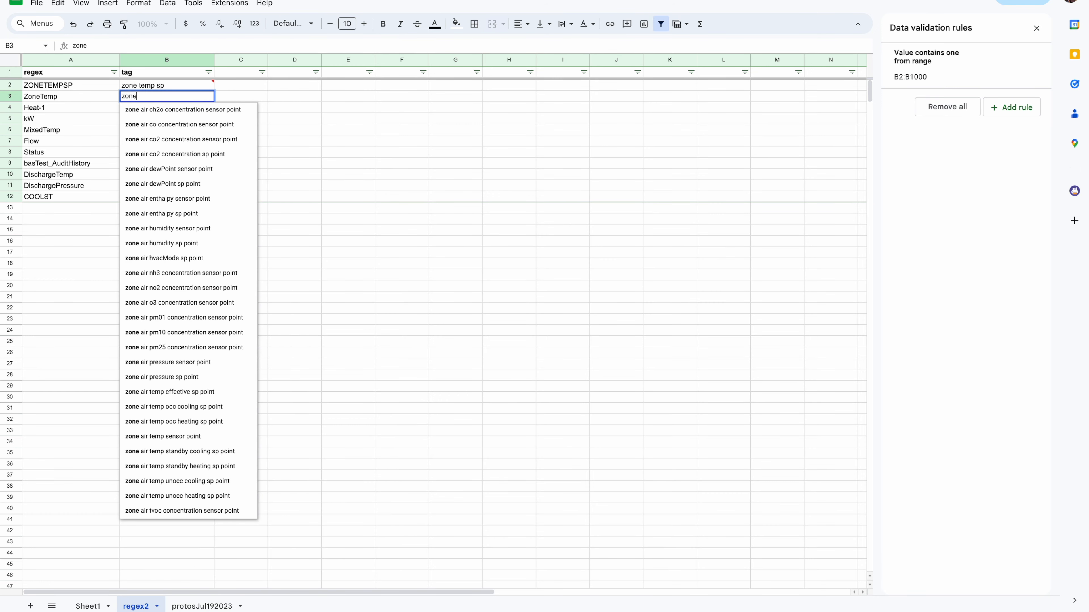
{"action": "left_click", "coordinate": [352, 286]}
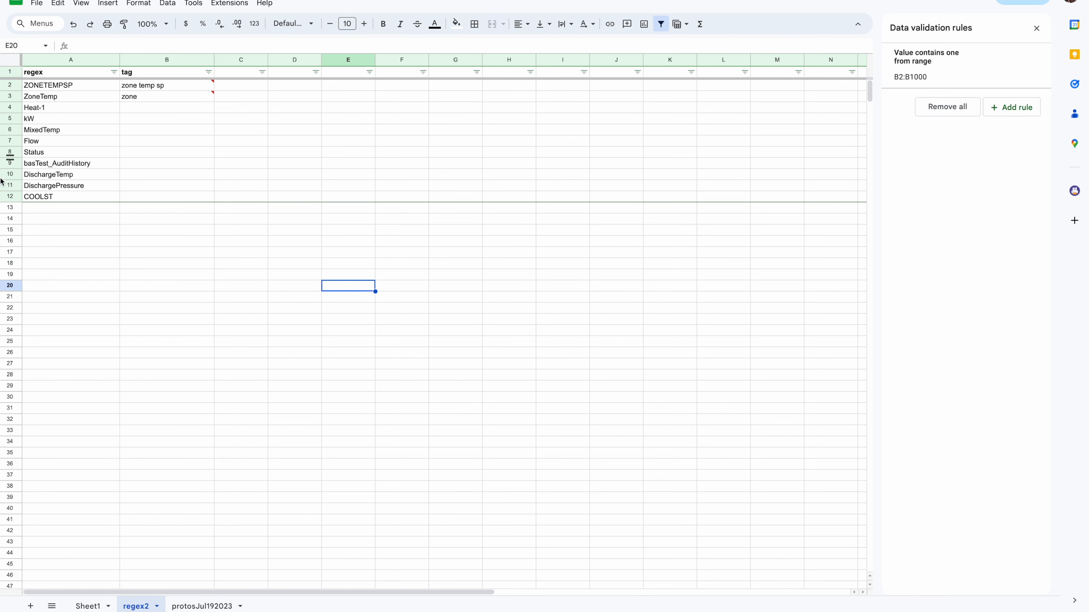
Go to Sheet1 and close the data validation rules panel
{"action": "left_click", "coordinate": [91, 605]}
{"action": "left_click", "coordinate": [411, 439]}
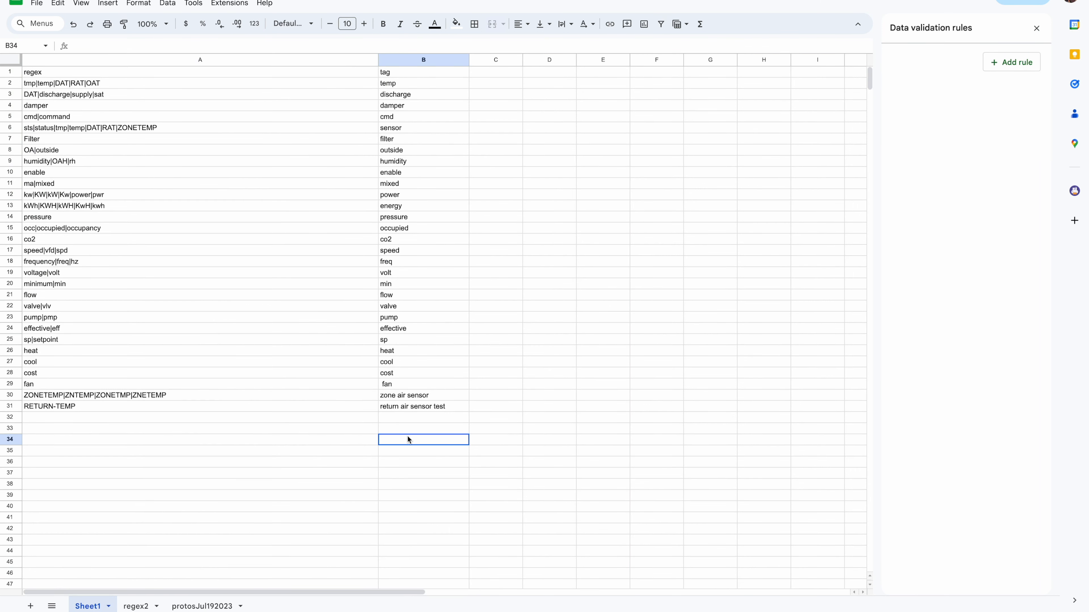
{"action": "left_click", "coordinate": [1037, 27]}
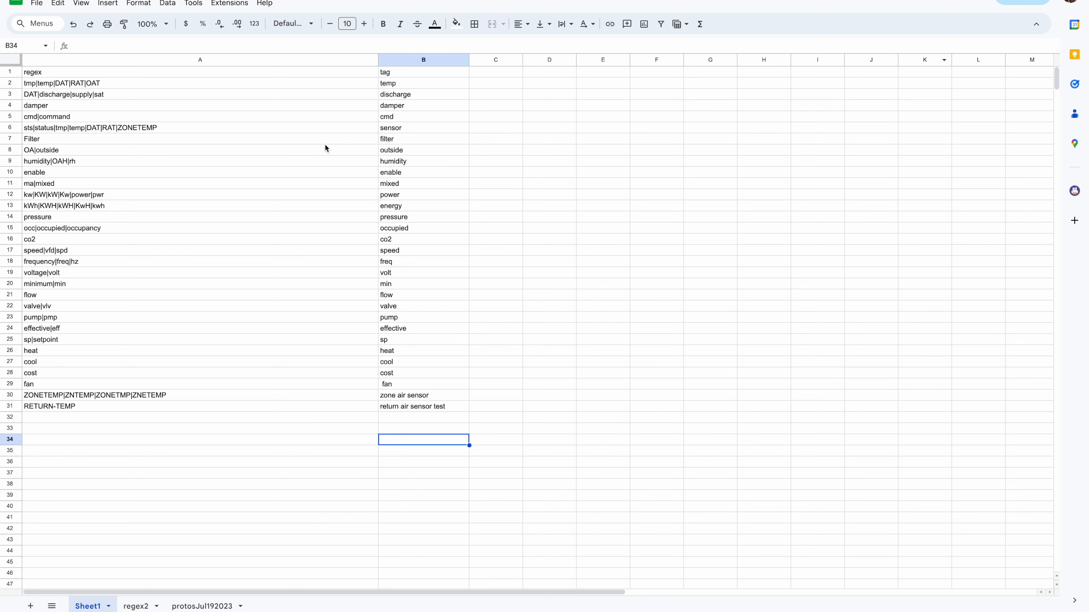
Publish Sheet1 to the web as comma-separated values and copy the published link
{"action": "left_click", "coordinate": [39, 10]}
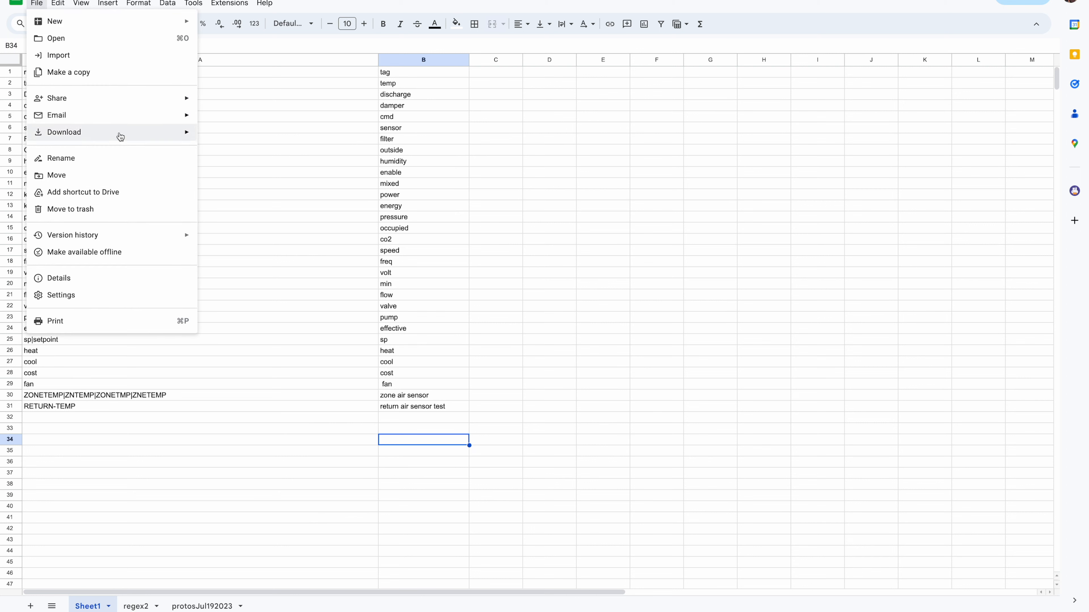
{"action": "mouse_move", "coordinate": [182, 107]}
{"action": "left_click", "coordinate": [235, 119]}
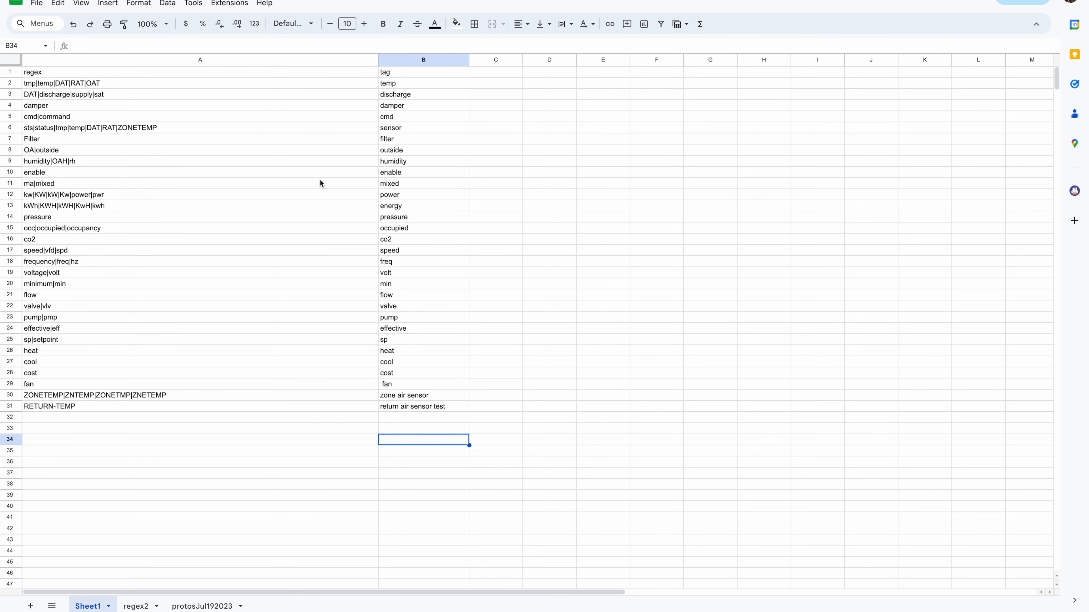
{"action": "left_click", "coordinate": [458, 269]}
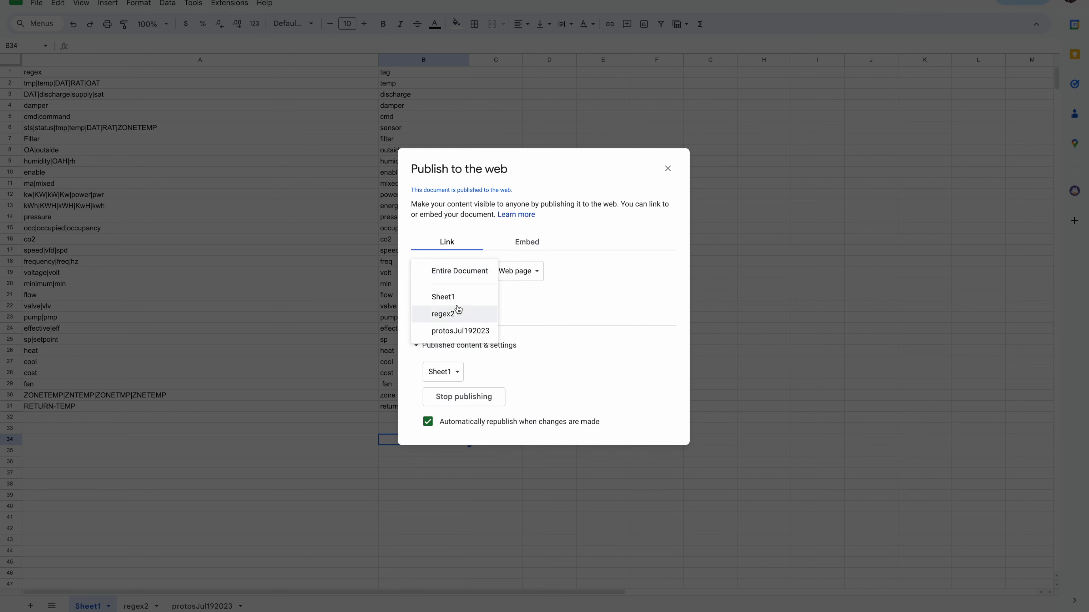
{"action": "left_click", "coordinate": [458, 297]}
{"action": "left_click", "coordinate": [496, 280]}
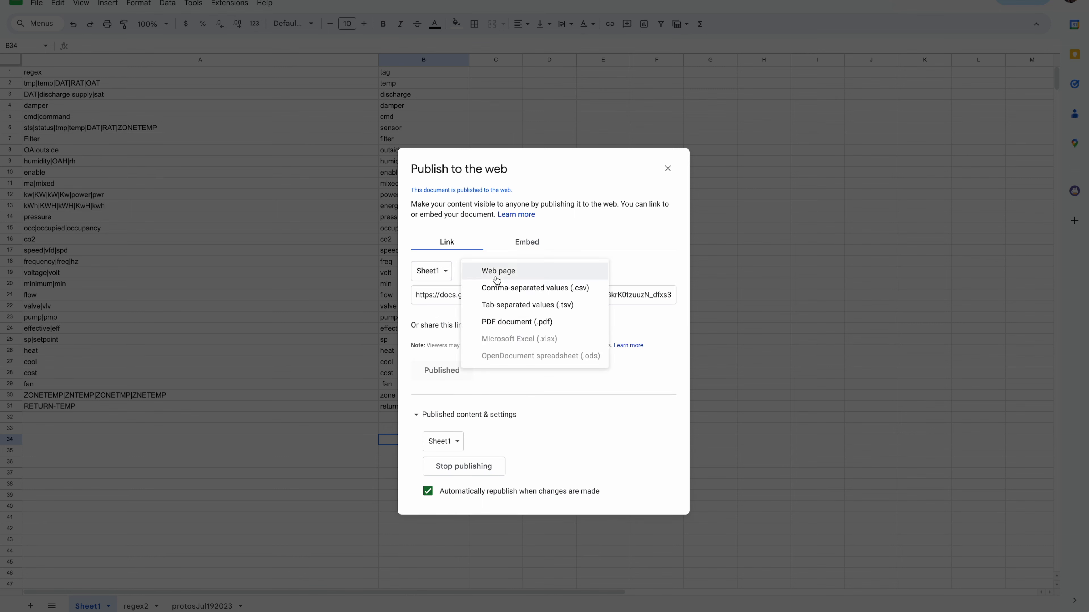
{"action": "left_click", "coordinate": [572, 292]}
{"action": "left_click", "coordinate": [489, 299]}
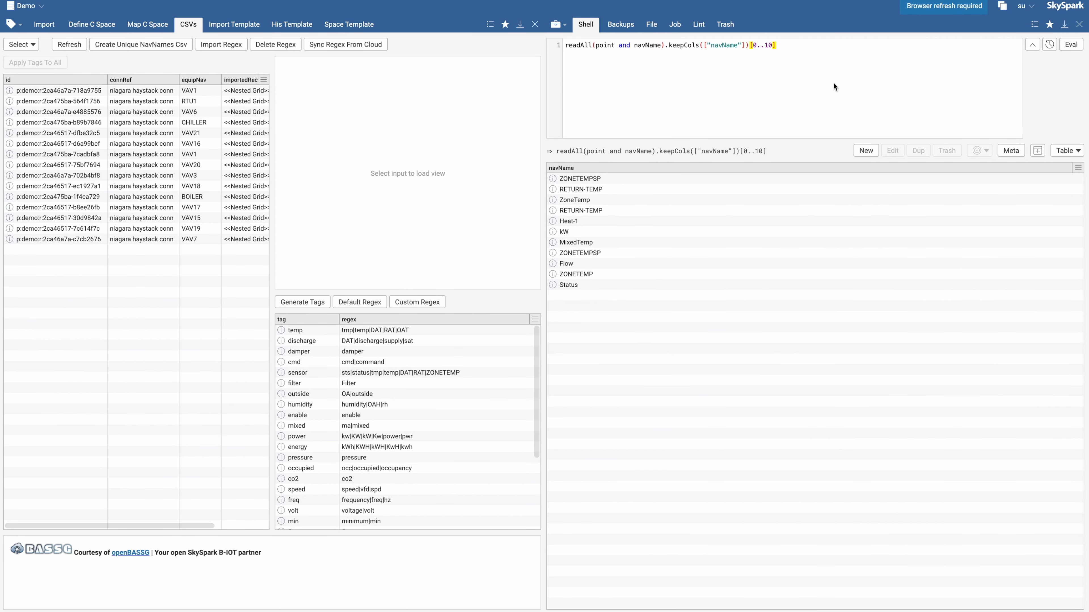
Import the regex from the published sheet link in SkySpark, naming it Regex 3
{"action": "left_click", "coordinate": [1079, 25]}
{"action": "left_click", "coordinate": [221, 44]}
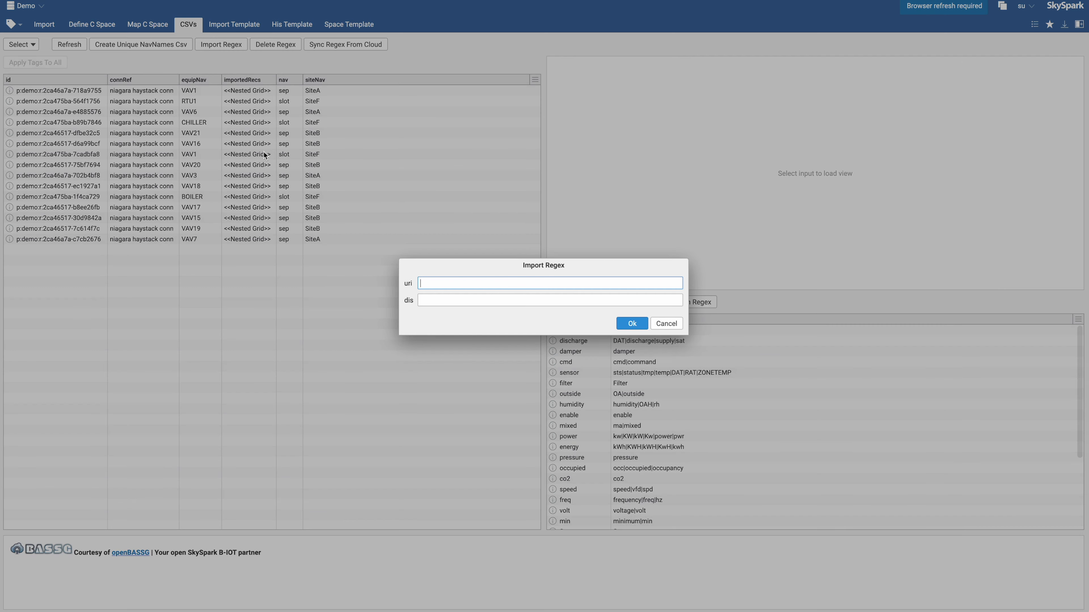
{"action": "key", "text": "ctrl+v"}
{"action": "left_click", "coordinate": [462, 301]}
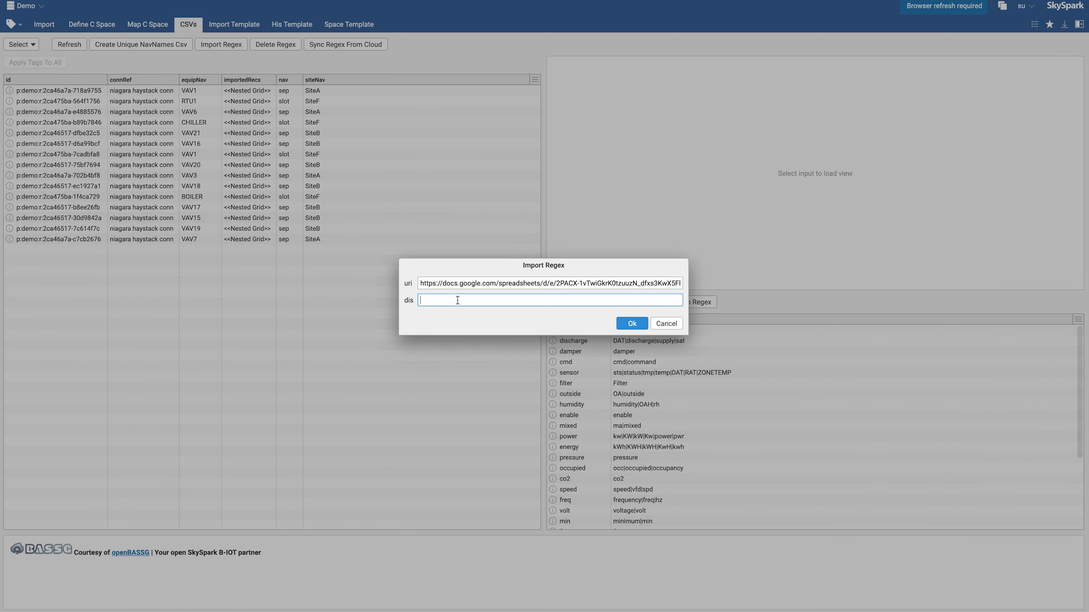
{"action": "type", "text": "Regex"}
{"action": "type", "text": " 1"}
{"action": "left_click", "coordinate": [623, 323]}
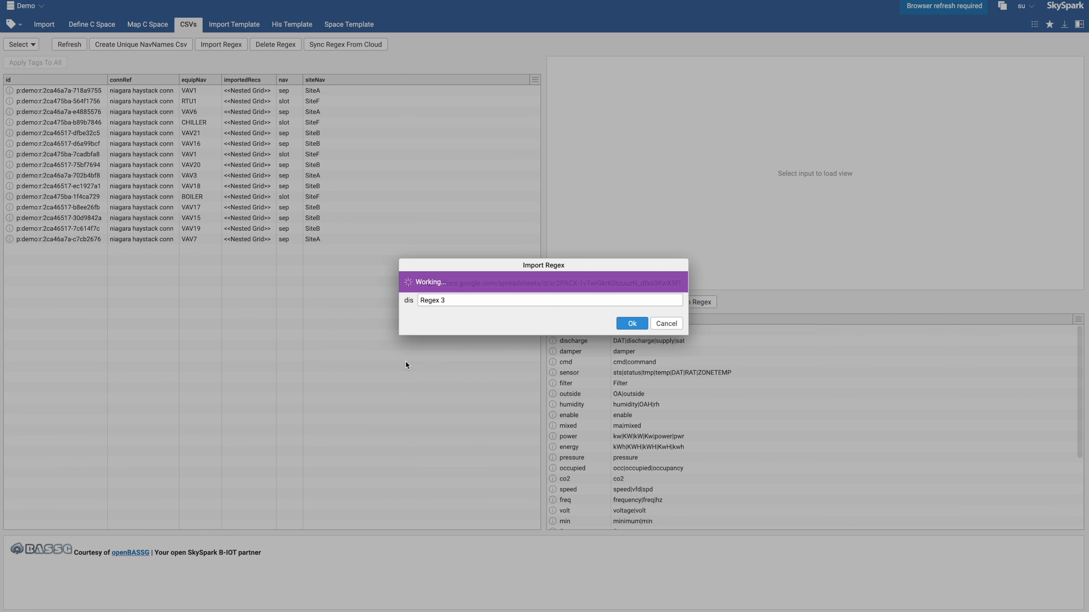
{"action": "scroll", "coordinate": [769, 405], "scroll_direction": "down", "scroll_amount": 3}
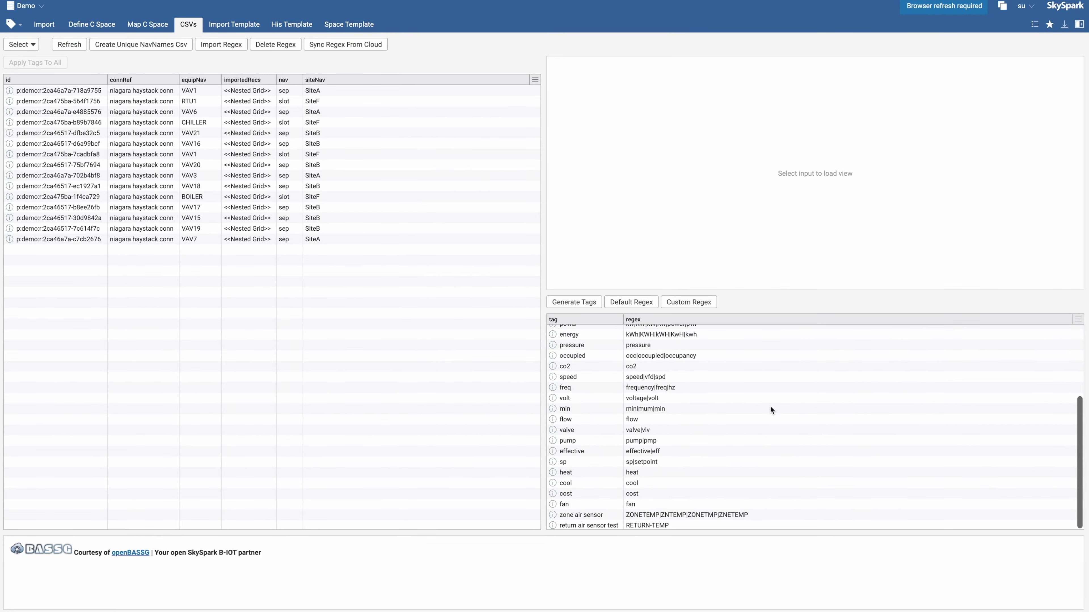
{"action": "scroll", "coordinate": [678, 436], "scroll_direction": "up", "scroll_amount": 3}
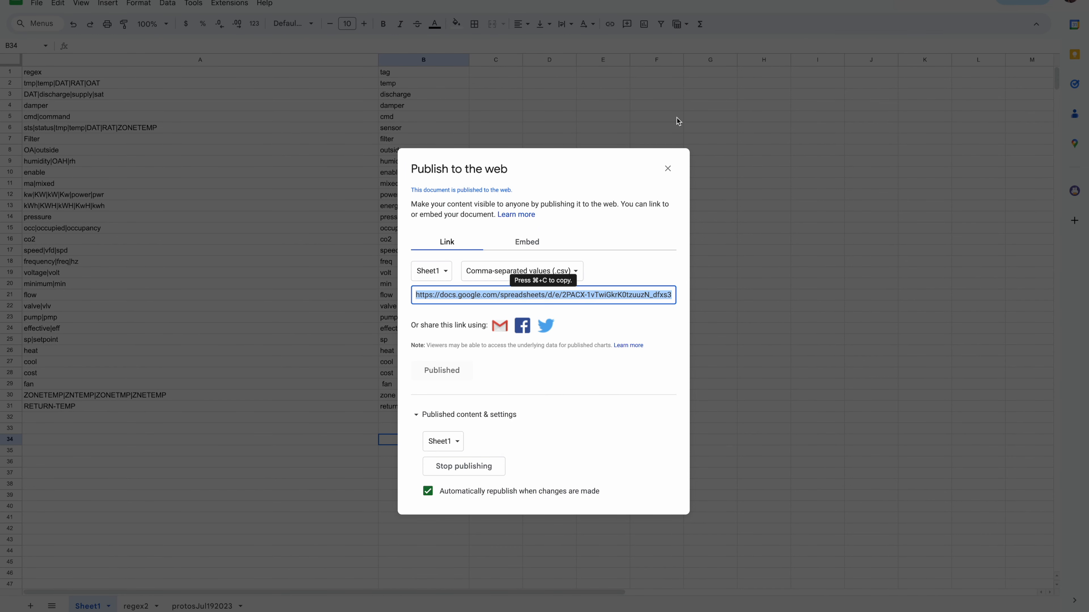
Review the regex and tag entries on Sheet1 of the spreadsheet
{"action": "left_click", "coordinate": [667, 167]}
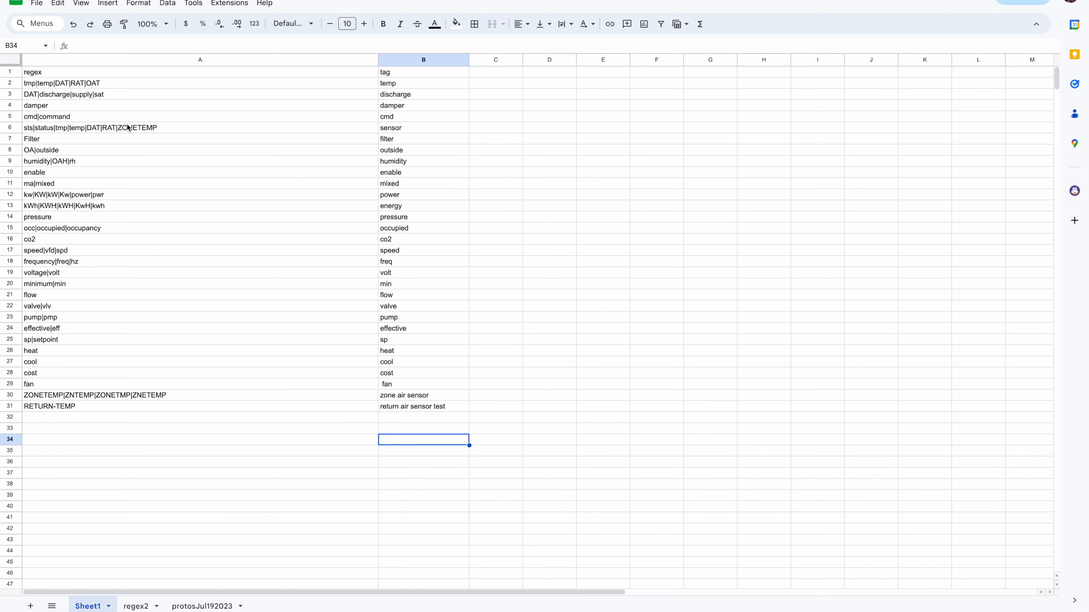
{"action": "left_click", "coordinate": [97, 83]}
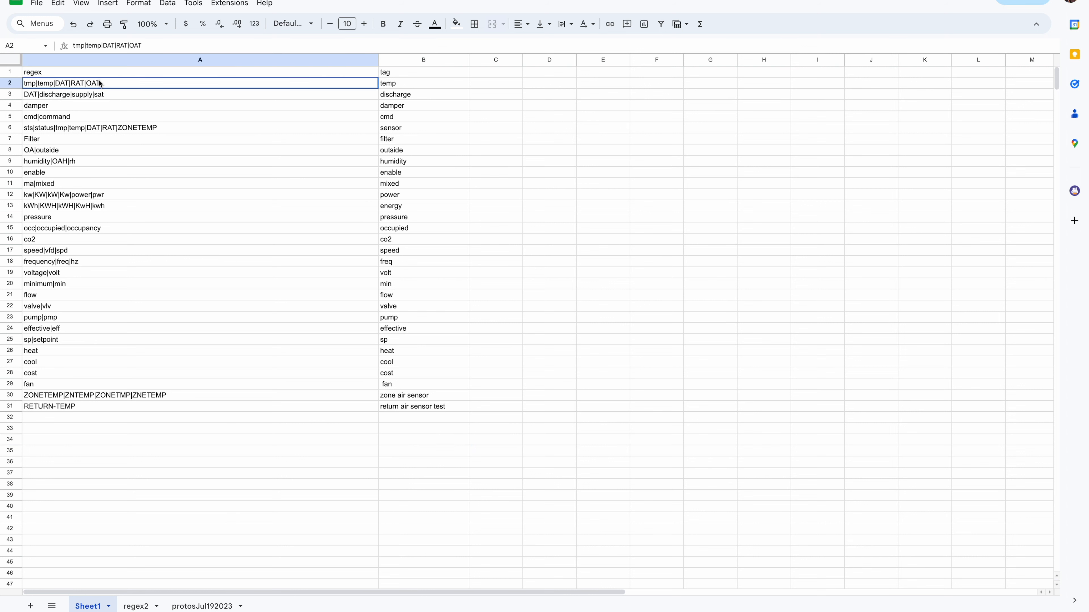
{"action": "left_click", "coordinate": [38, 95]}
{"action": "double_click", "coordinate": [60, 106]}
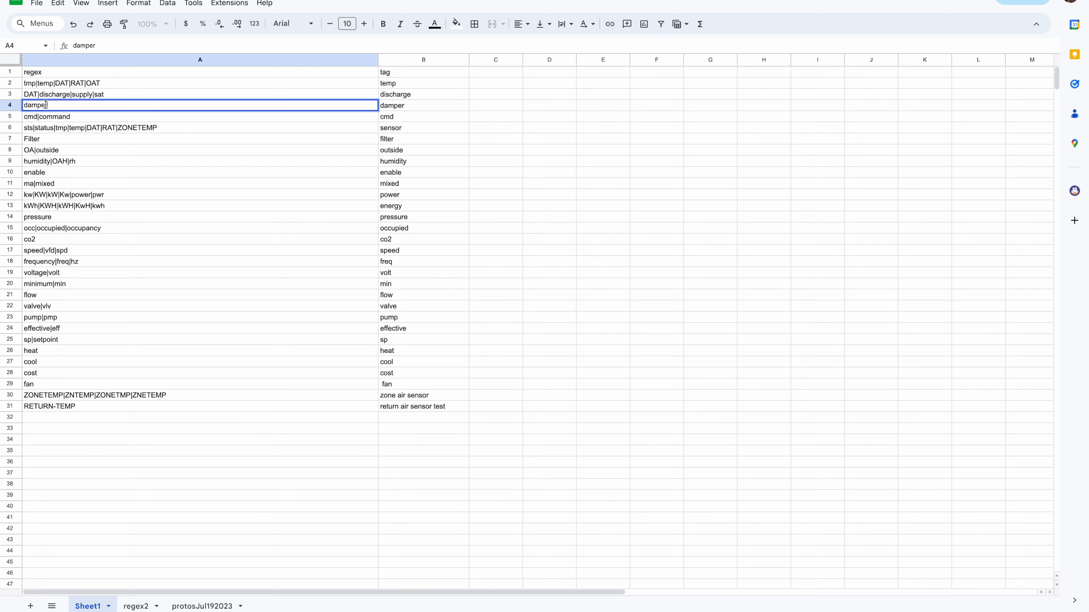
{"action": "left_click_drag", "start_coordinate": [54, 105], "coordinate": [24, 107]}
{"action": "left_click", "coordinate": [67, 116]}
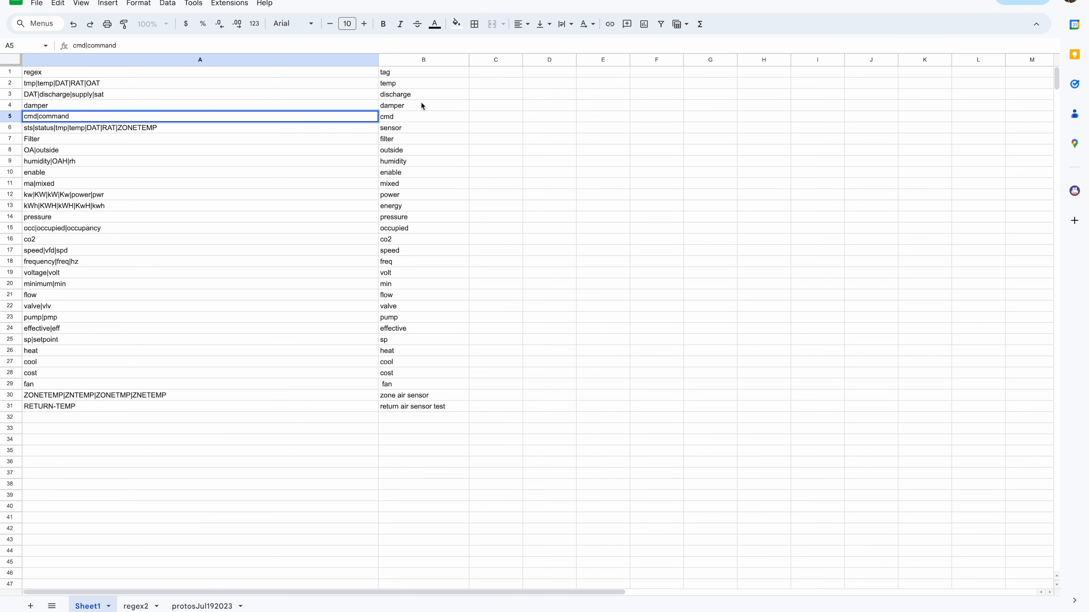
{"action": "left_click", "coordinate": [413, 117]}
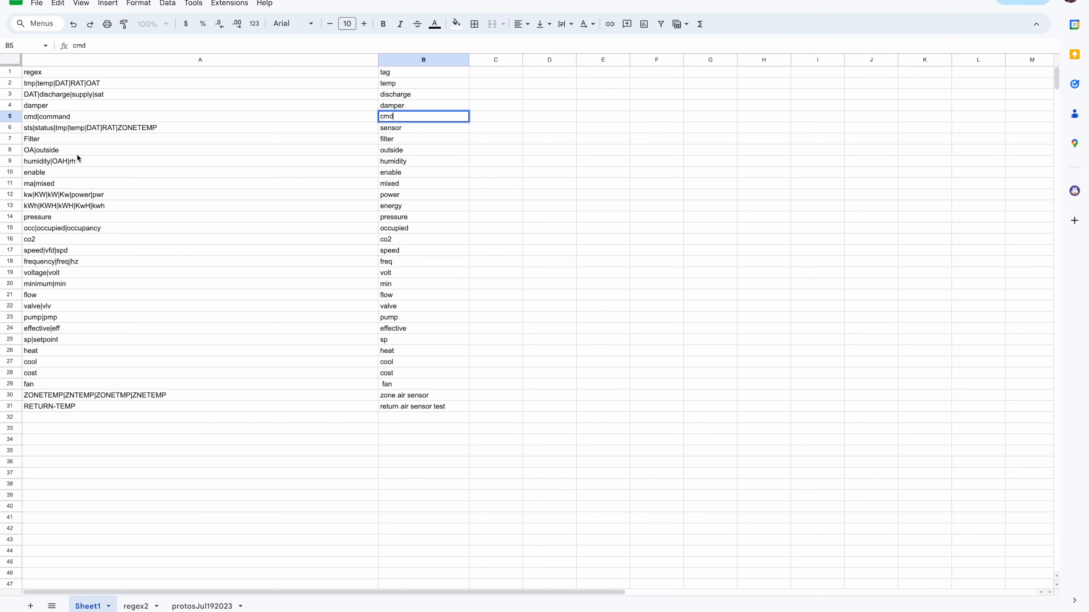
{"action": "left_click", "coordinate": [84, 114]}
Enter "CoolCmd" in cell C5 beside the cmd tag
{"action": "double_click", "coordinate": [495, 117]}
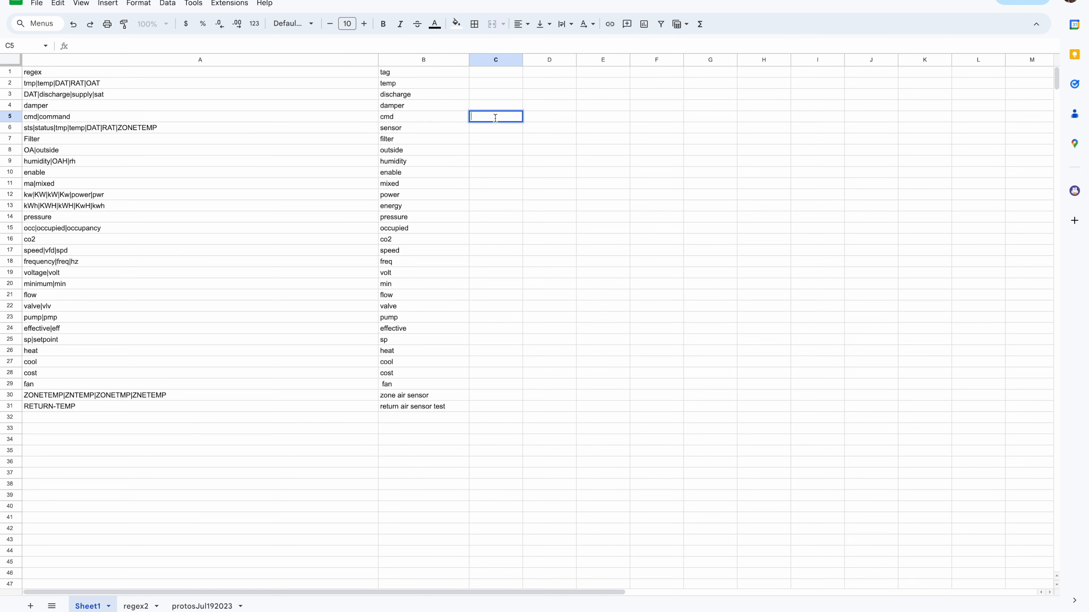
{"action": "type", "text": "Zonecmd"}
{"action": "double_click", "coordinate": [485, 116]}
{"action": "key", "text": "BackSpace"}
{"action": "type", "text": "CoolCmd"}
{"action": "left_click", "coordinate": [419, 113]}
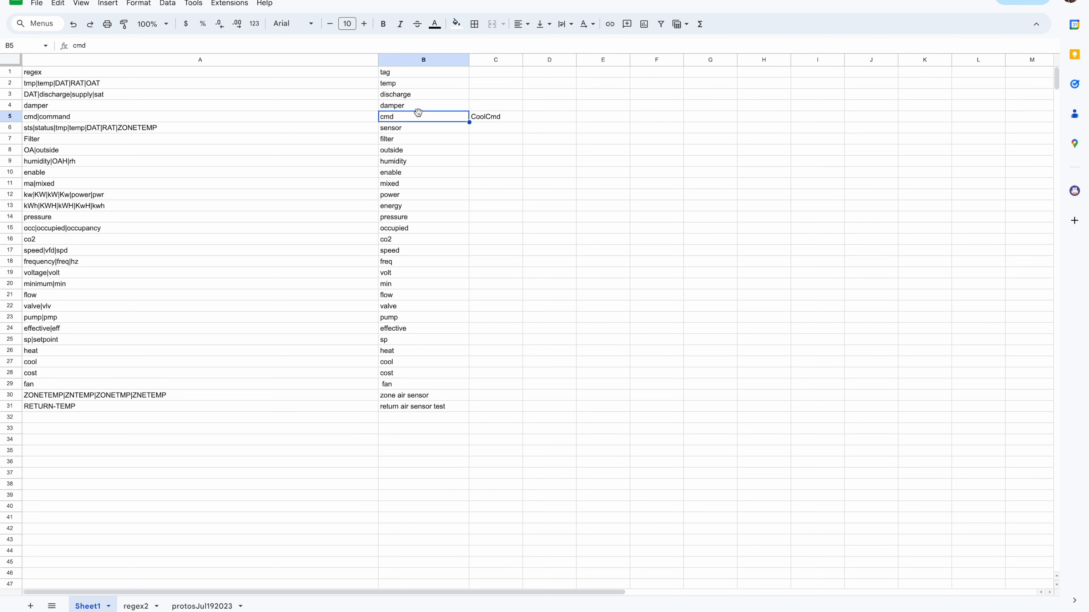
Append " |" to the CoolCmd entry in cell C5 and widen column C
{"action": "left_click", "coordinate": [500, 112]}
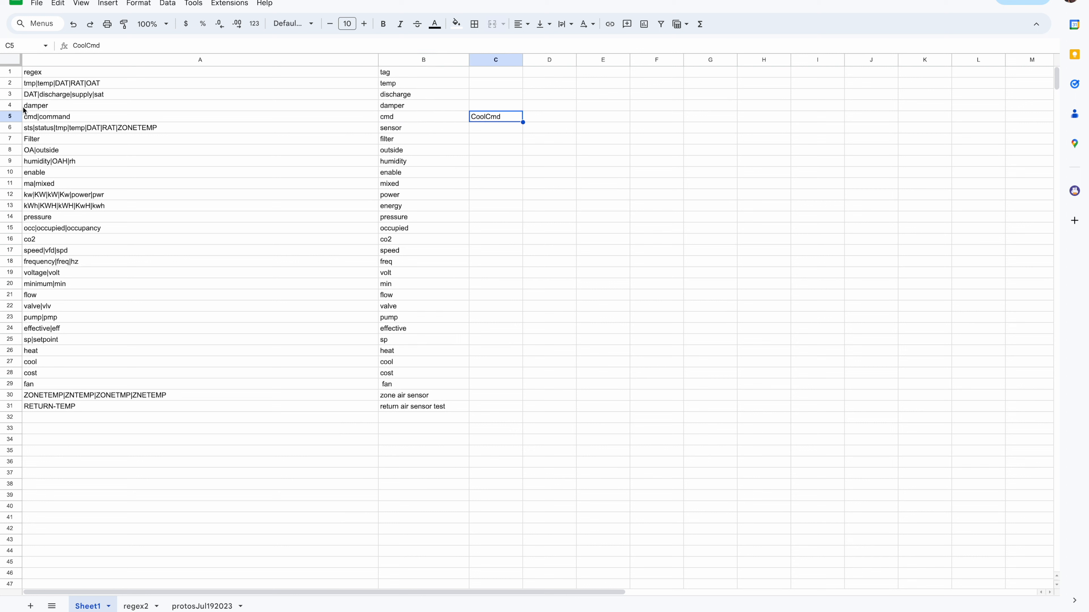
{"action": "left_click", "coordinate": [25, 112]}
{"action": "double_click", "coordinate": [507, 115]}
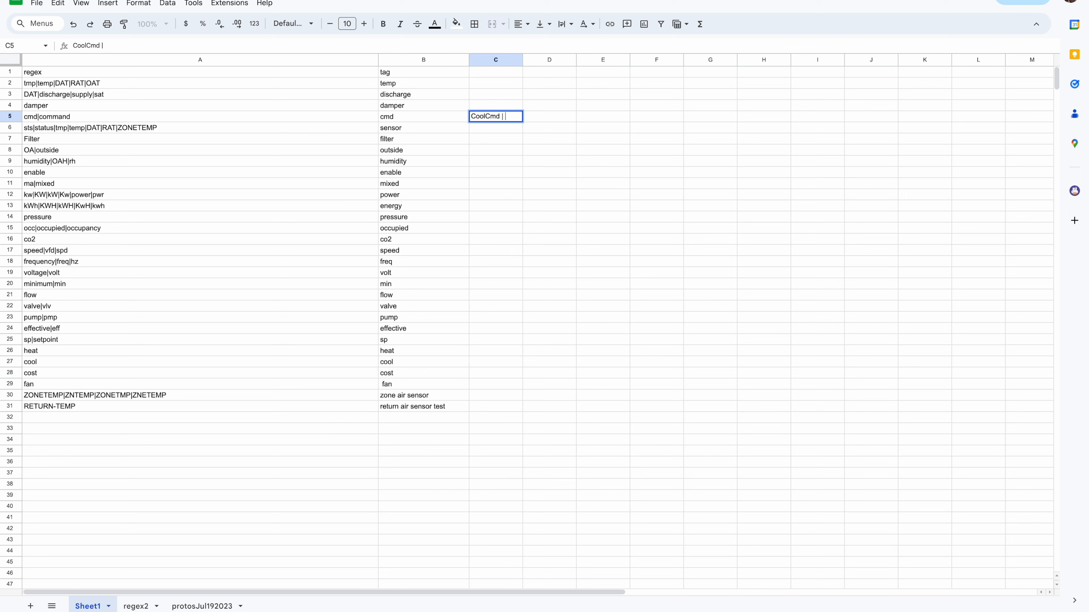
{"action": "left_click", "coordinate": [508, 119]}
{"action": "left_click_drag", "start_coordinate": [523, 60], "coordinate": [630, 60]}
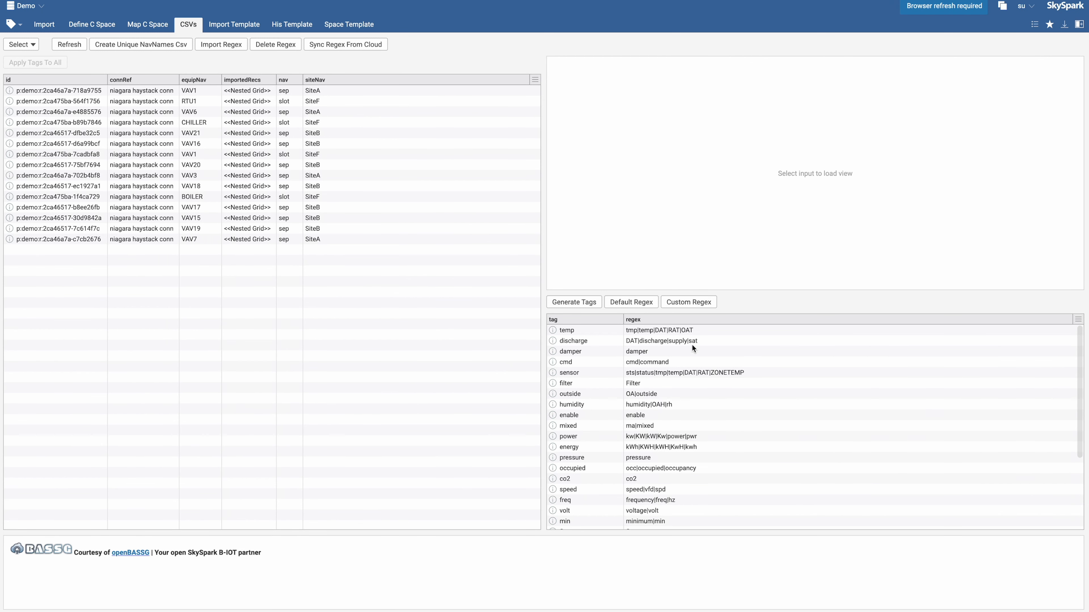
Examine VAV1's generated navName tag groups and the imported regex table in SkySpark
{"action": "left_click", "coordinate": [668, 329]}
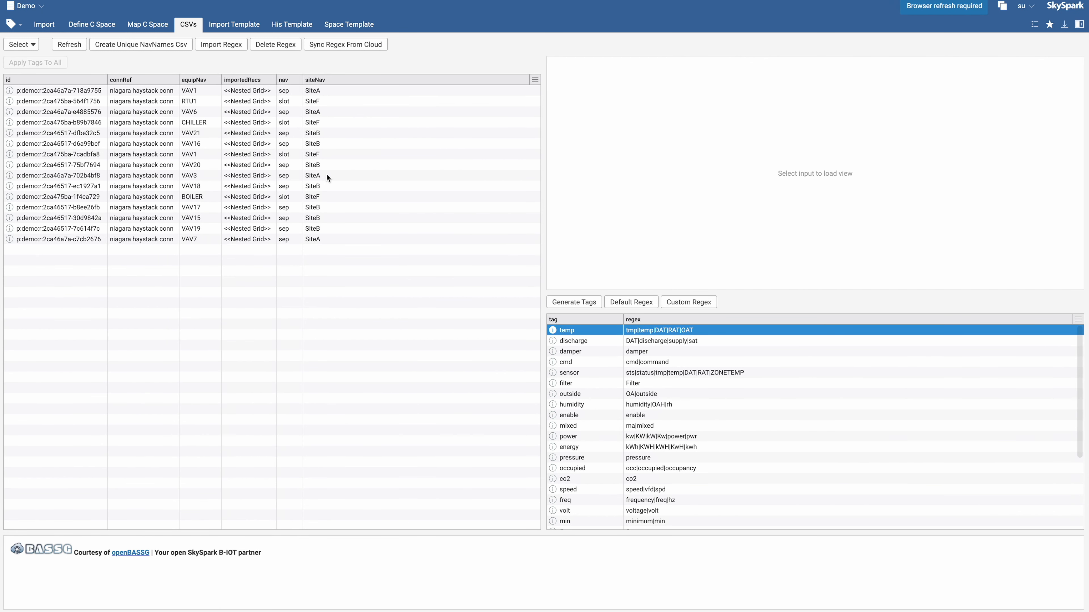
{"action": "left_click", "coordinate": [376, 91]}
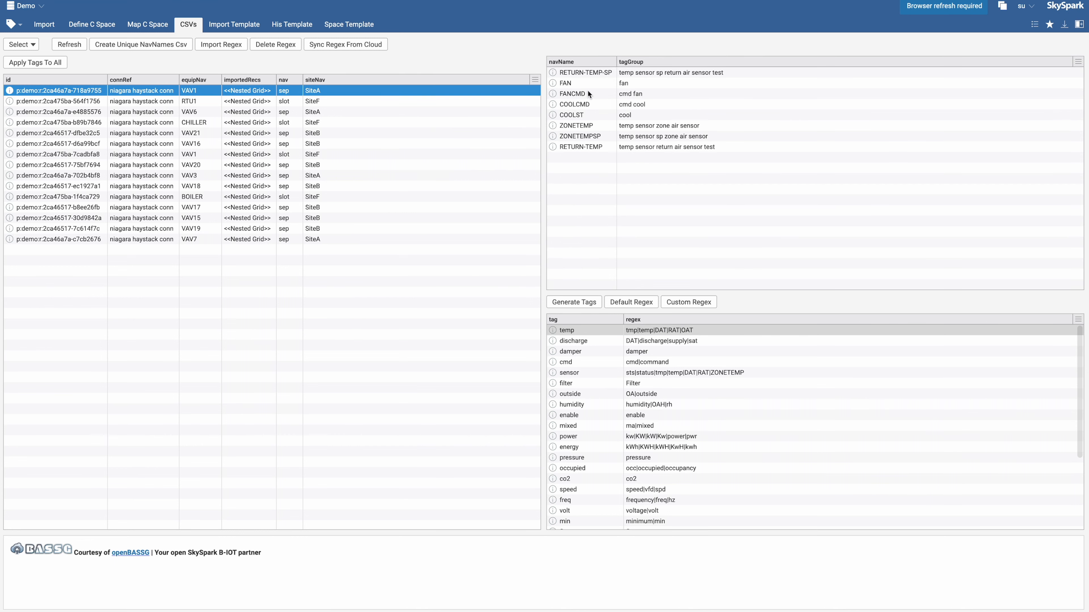
{"action": "left_click", "coordinate": [564, 73]}
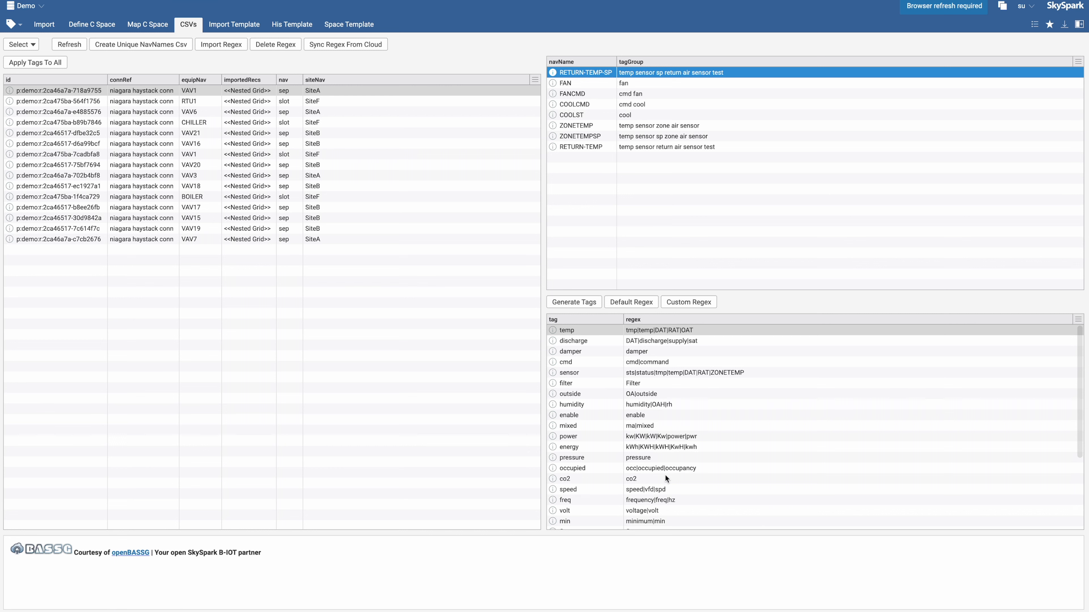
{"action": "scroll", "coordinate": [665, 475], "scroll_direction": "down", "scroll_amount": 5}
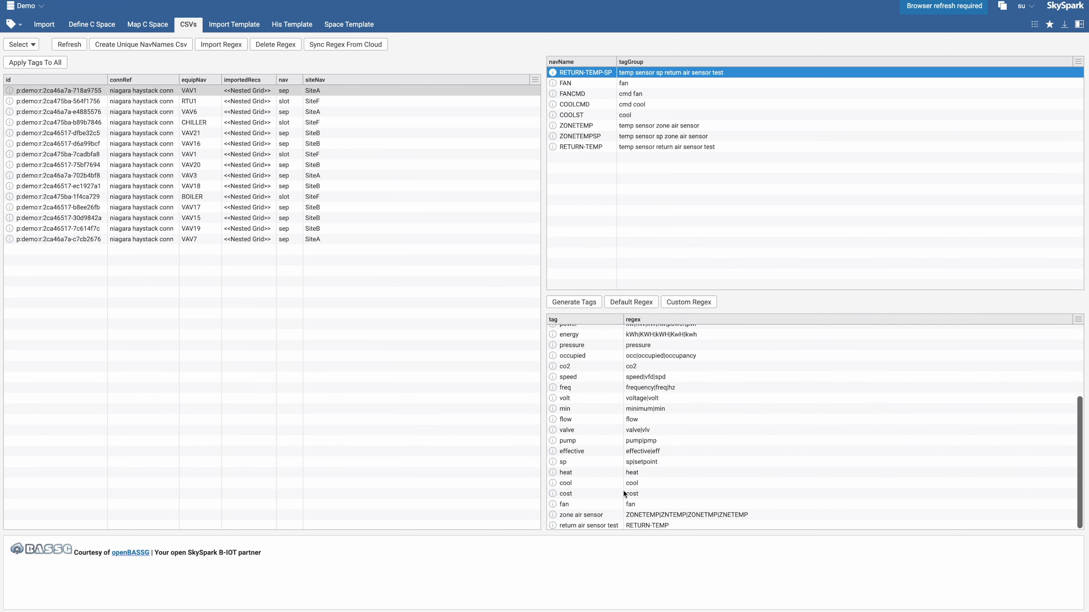
{"action": "left_click", "coordinate": [638, 525]}
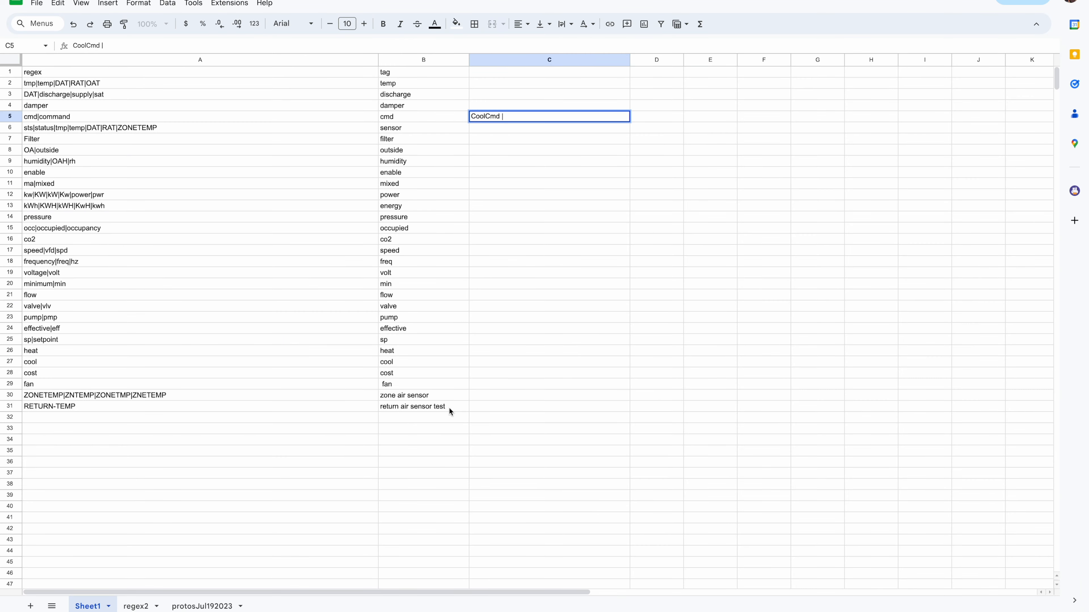
Remove the word "test" from the tag in cell B31, leaving "return air sensor"
{"action": "left_click", "coordinate": [450, 411]}
{"action": "double_click", "coordinate": [439, 407]}
{"action": "key", "text": "BackSpace"}
{"action": "left_click", "coordinate": [441, 440]}
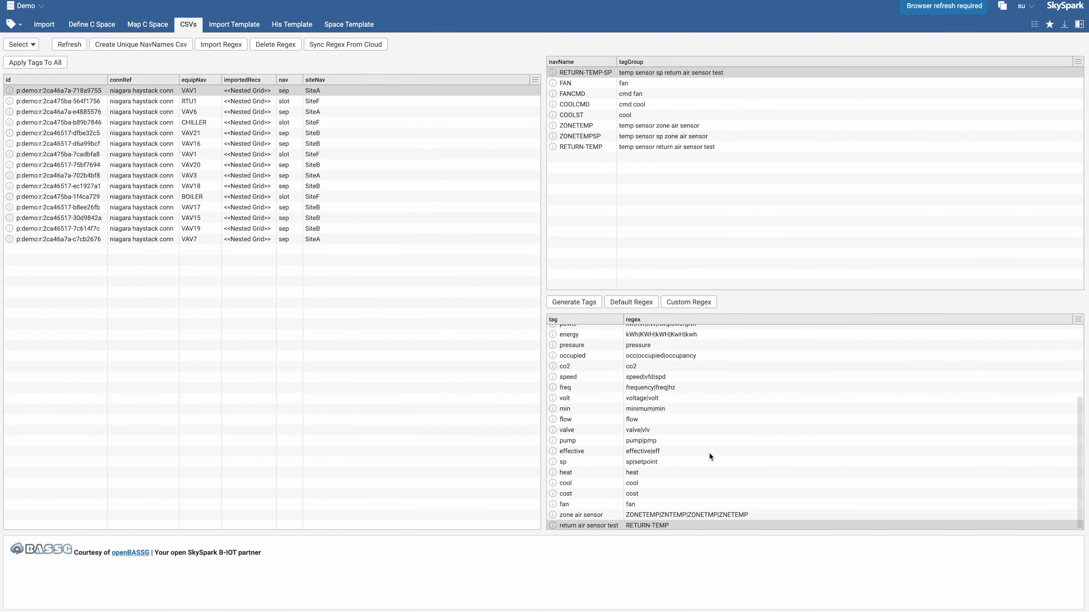
{"action": "left_click", "coordinate": [716, 72]}
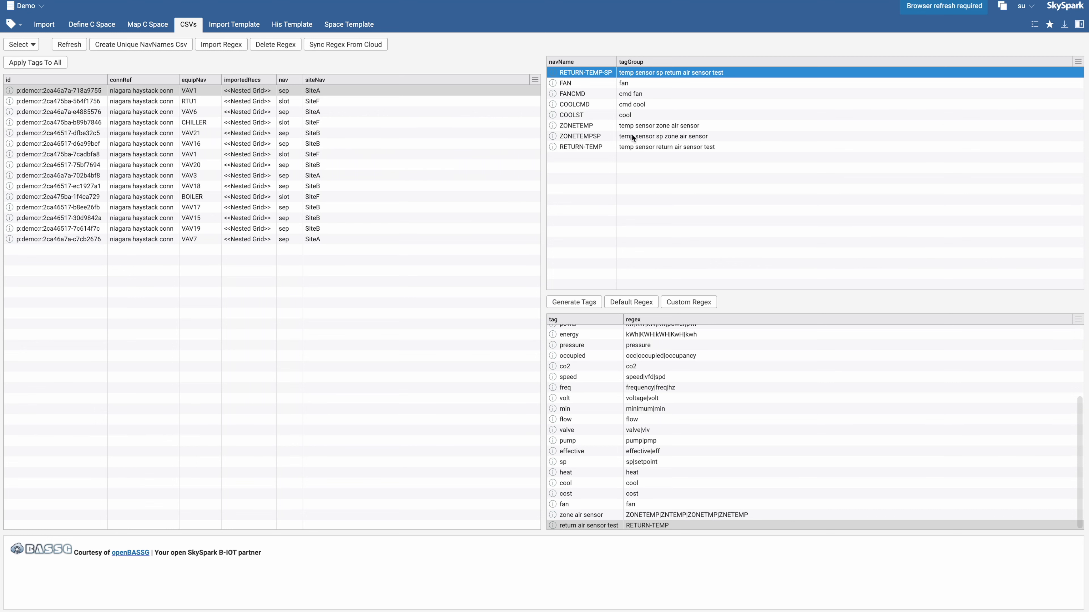
{"action": "scroll", "coordinate": [670, 384], "scroll_direction": "up", "scroll_amount": 4}
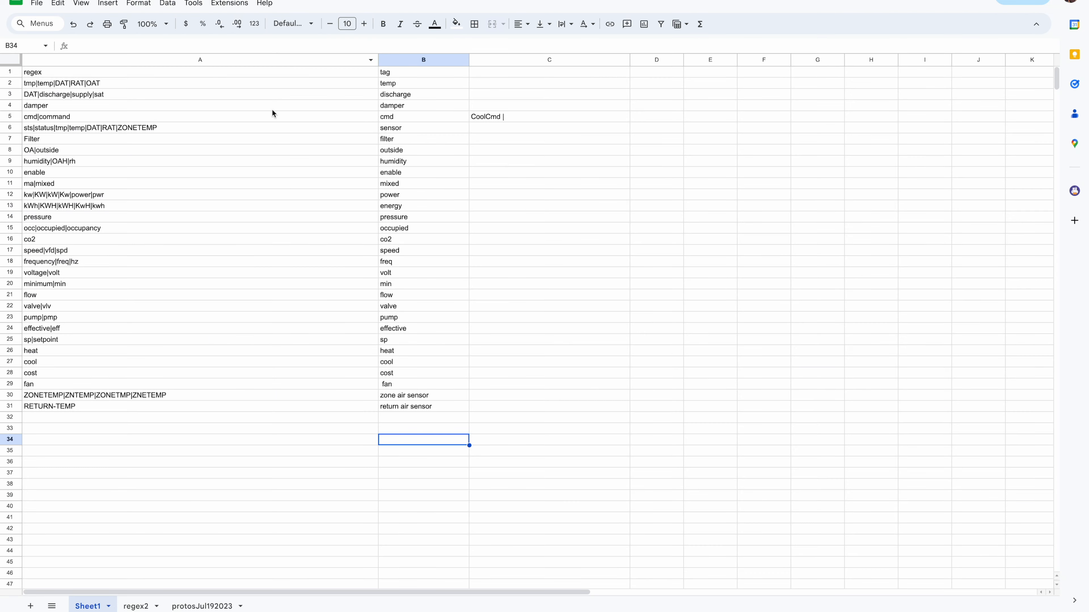
Change the fan tag in cell B29 to "fan air"
{"action": "left_click", "coordinate": [451, 407]}
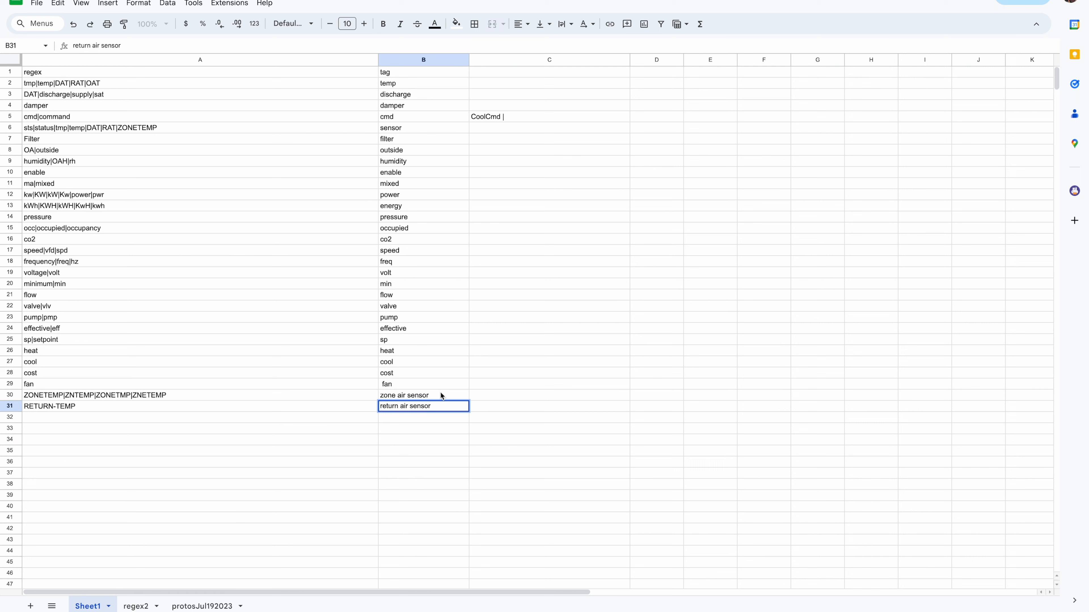
{"action": "left_click", "coordinate": [440, 394]}
{"action": "double_click", "coordinate": [95, 418]}
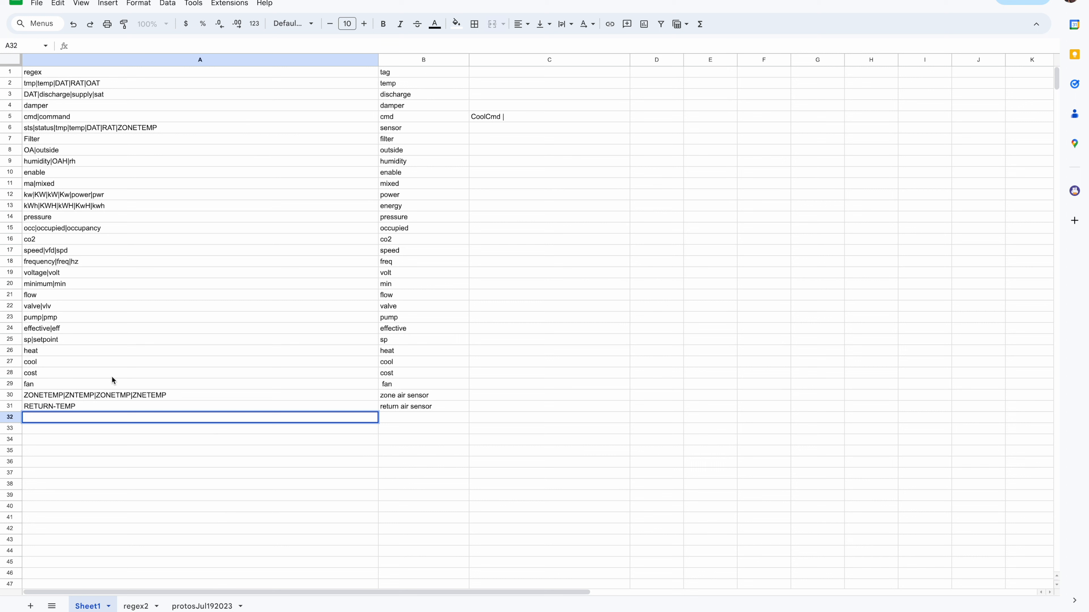
{"action": "left_click", "coordinate": [407, 385]}
{"action": "double_click", "coordinate": [417, 385]}
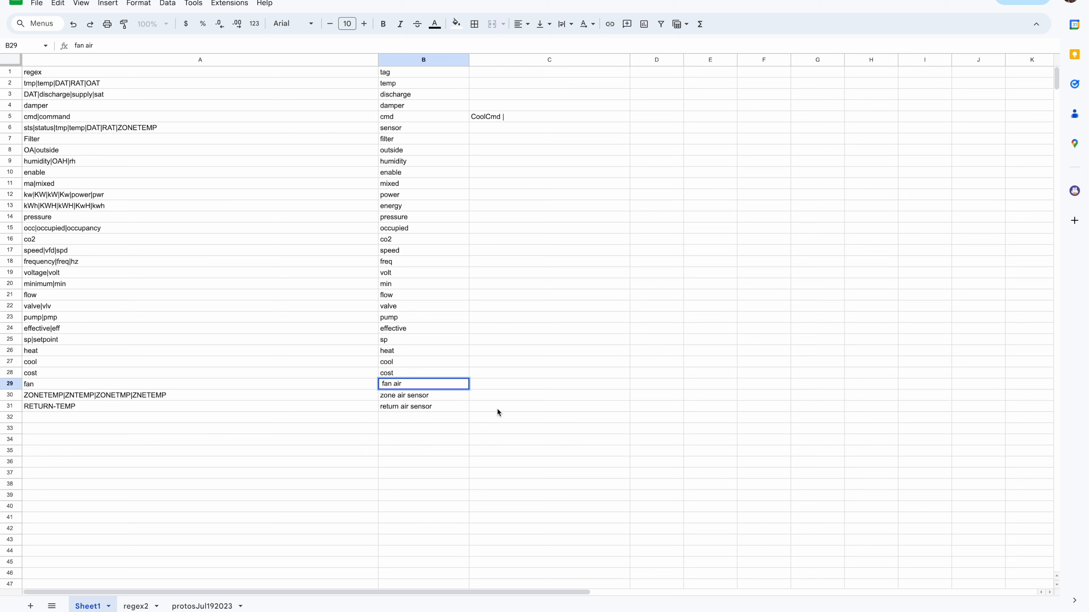
{"action": "left_click", "coordinate": [429, 444]}
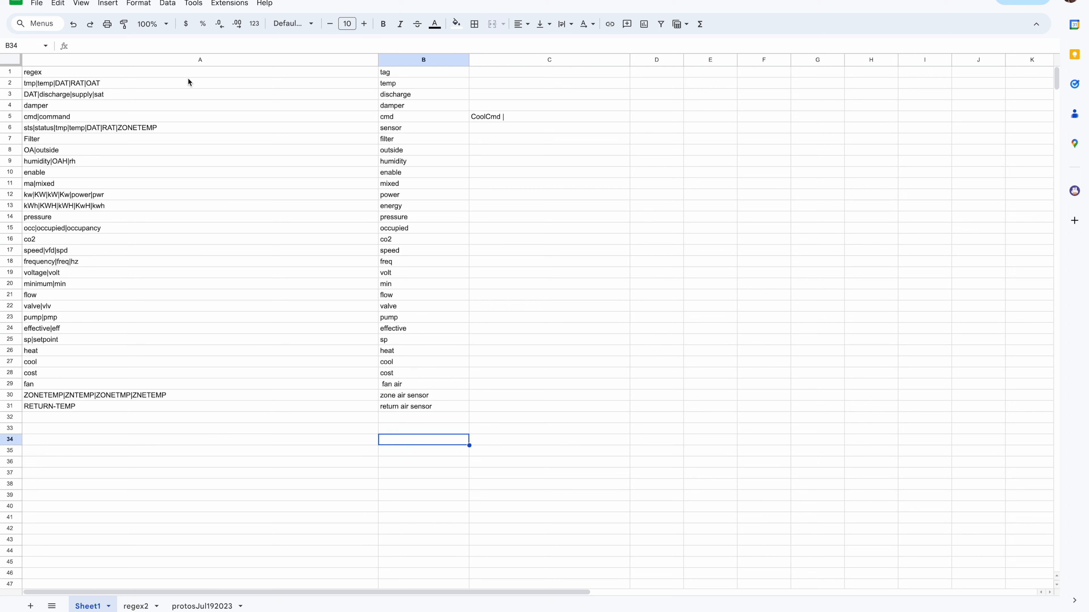
Sync the regex from the cloud in SkySpark and select the fan row in the regex table
{"action": "left_click", "coordinate": [266, 1]}
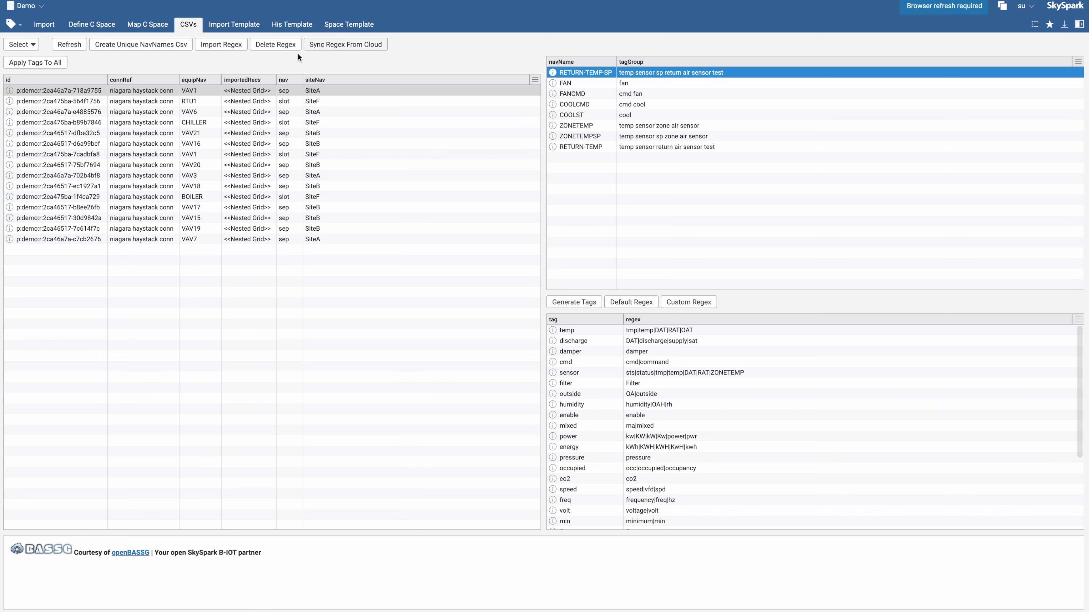
{"action": "left_click", "coordinate": [358, 44]}
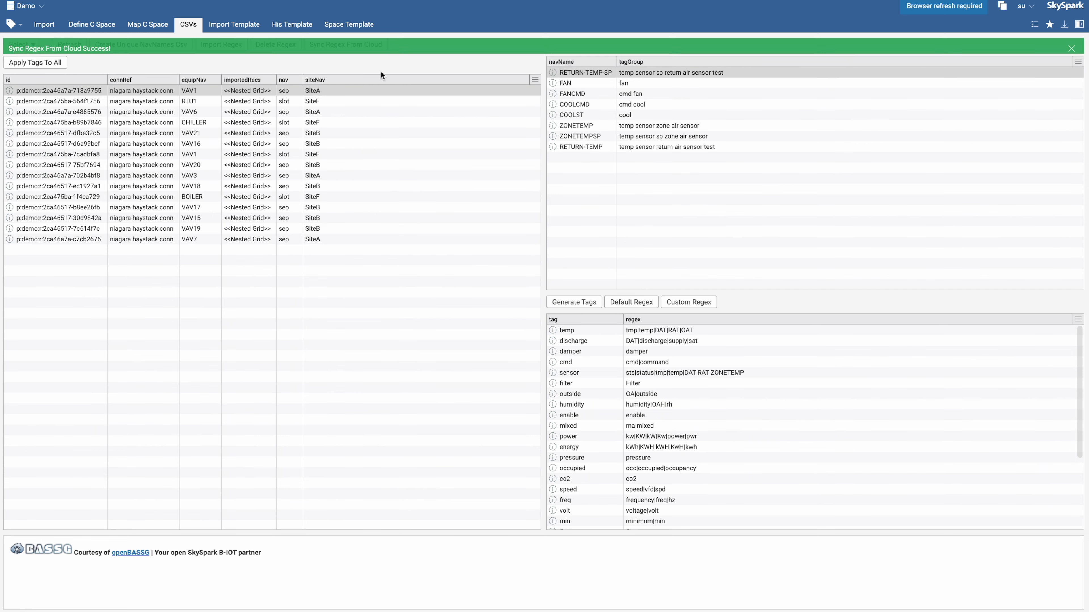
{"action": "scroll", "coordinate": [593, 441], "scroll_direction": "down", "scroll_amount": 3}
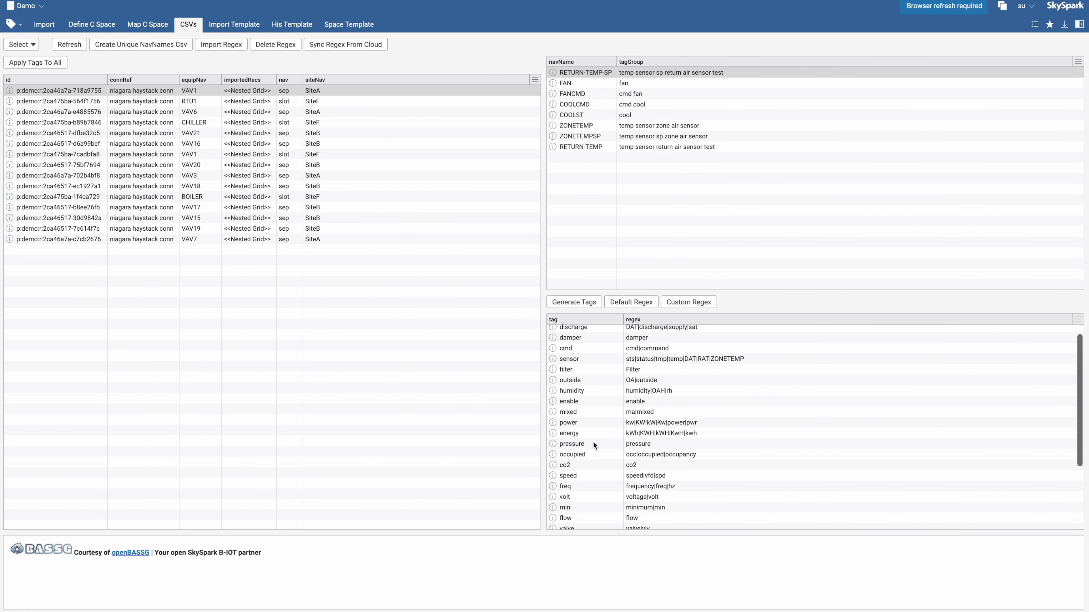
{"action": "scroll", "coordinate": [602, 511], "scroll_direction": "down", "scroll_amount": 3}
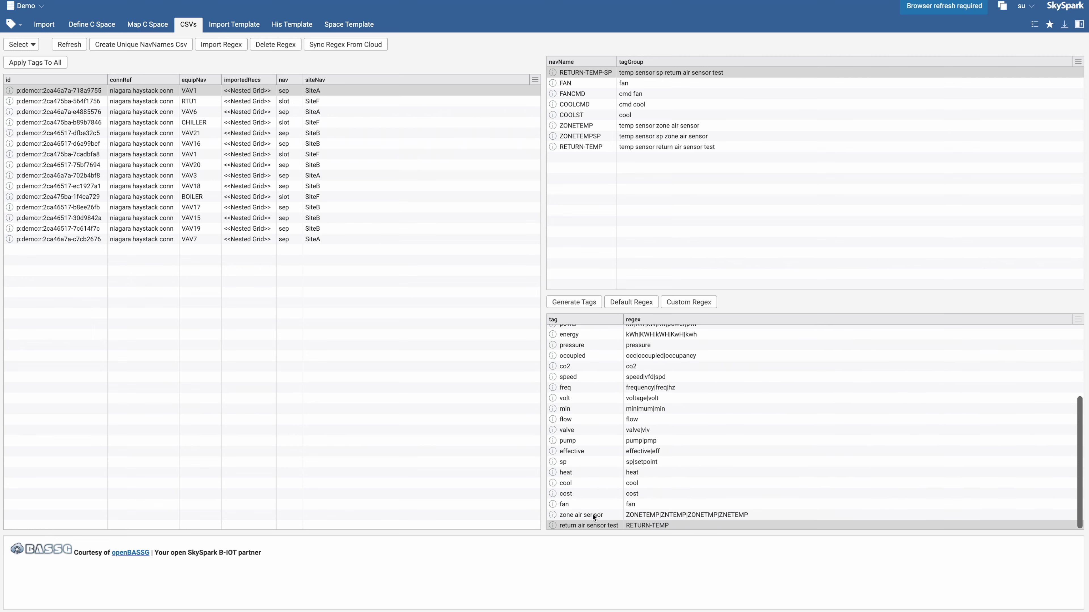
{"action": "left_click", "coordinate": [604, 507]}
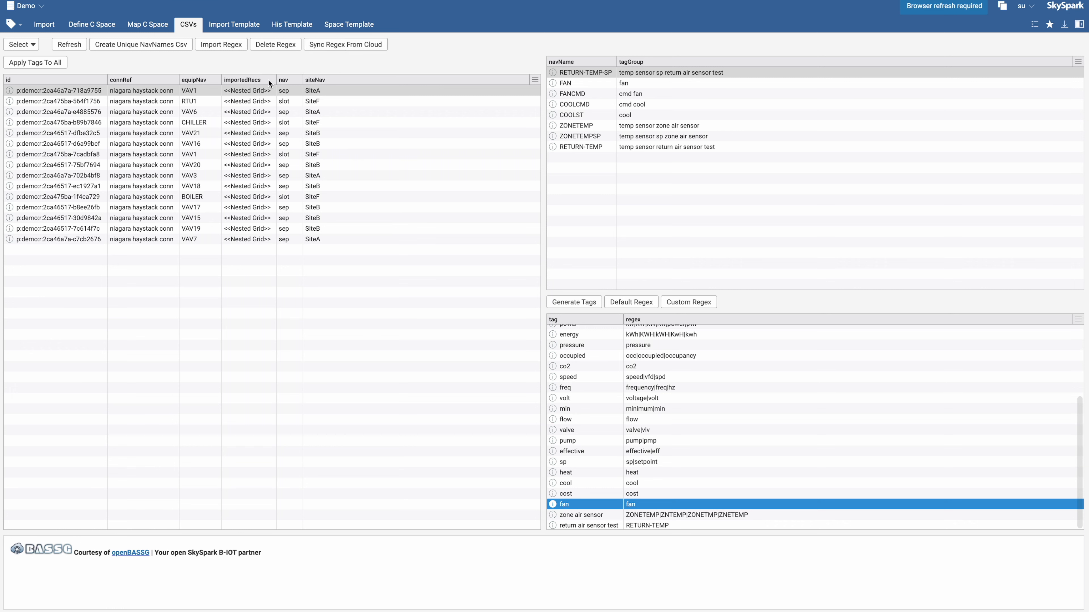
Apply the generated tags to all equips in the CSV list
{"action": "left_click", "coordinate": [213, 93]}
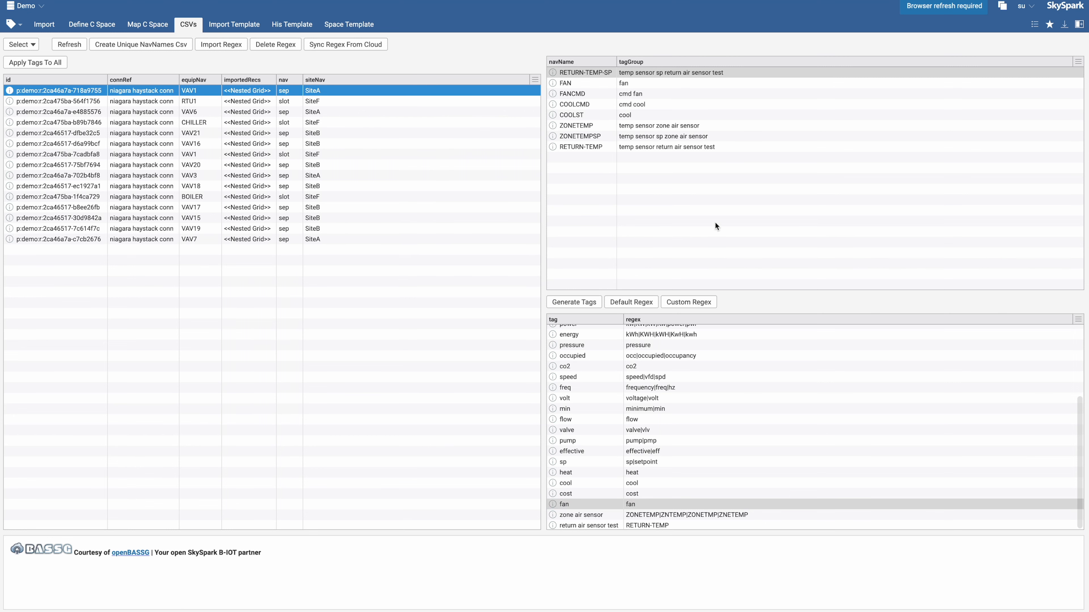
{"action": "left_click", "coordinate": [23, 65]}
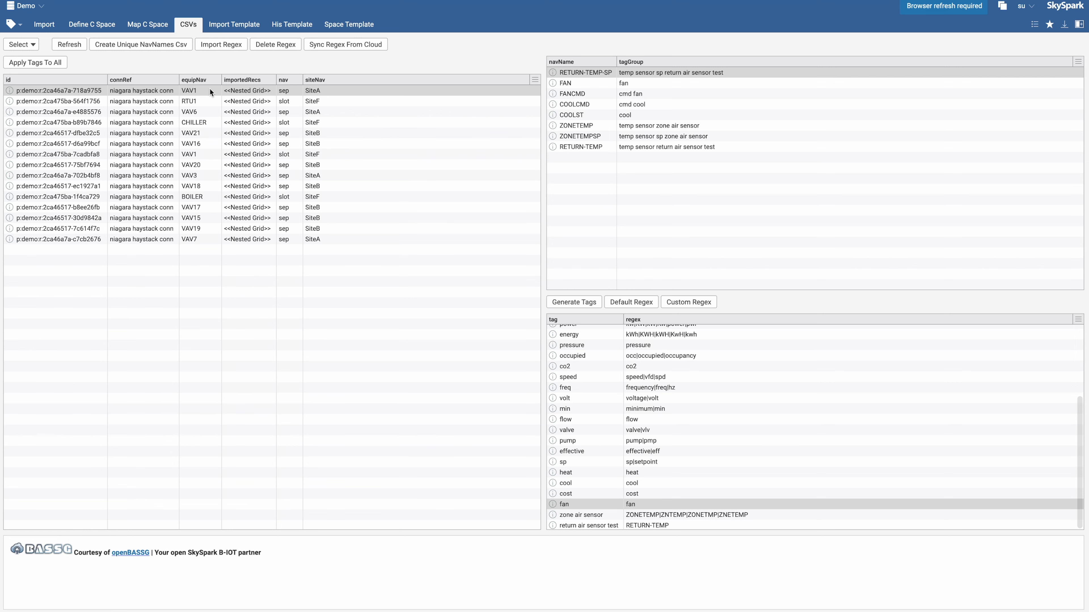
Open the import templates and compare the points of the VAV1 and VAV templates
{"action": "left_click", "coordinate": [239, 29]}
{"action": "left_click", "coordinate": [39, 90]}
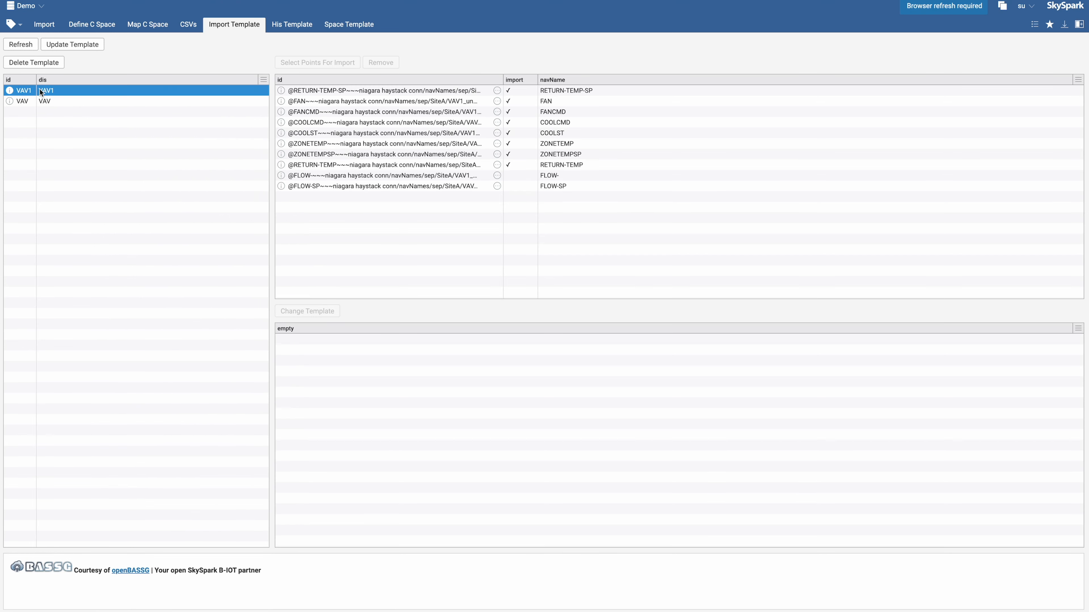
{"action": "left_click", "coordinate": [43, 102]}
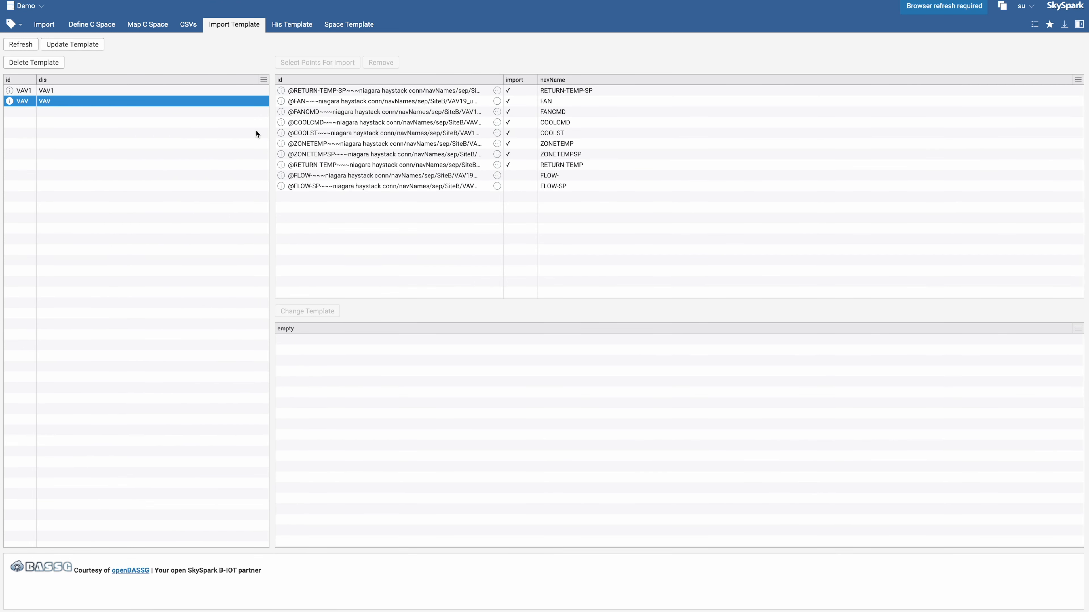
{"action": "left_click", "coordinate": [509, 90]}
Remove the RETURN-TEMP-SP, FAN, FANCMD and COOLCMD points from the VAV1 template's import selection
{"action": "left_click", "coordinate": [91, 91]}
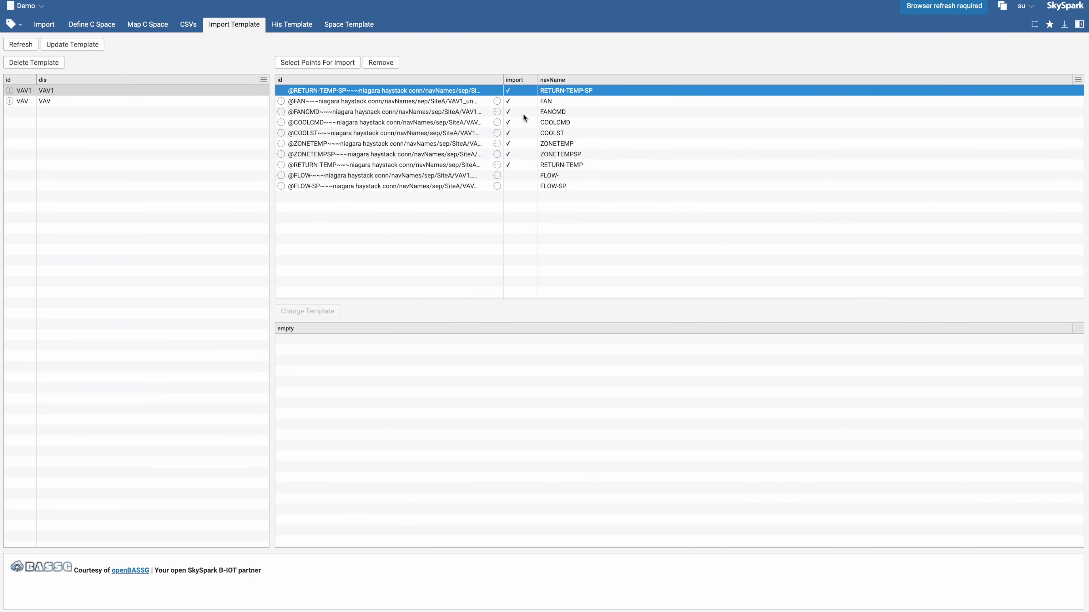
{"action": "left_click", "coordinate": [518, 124], "text": "shift"}
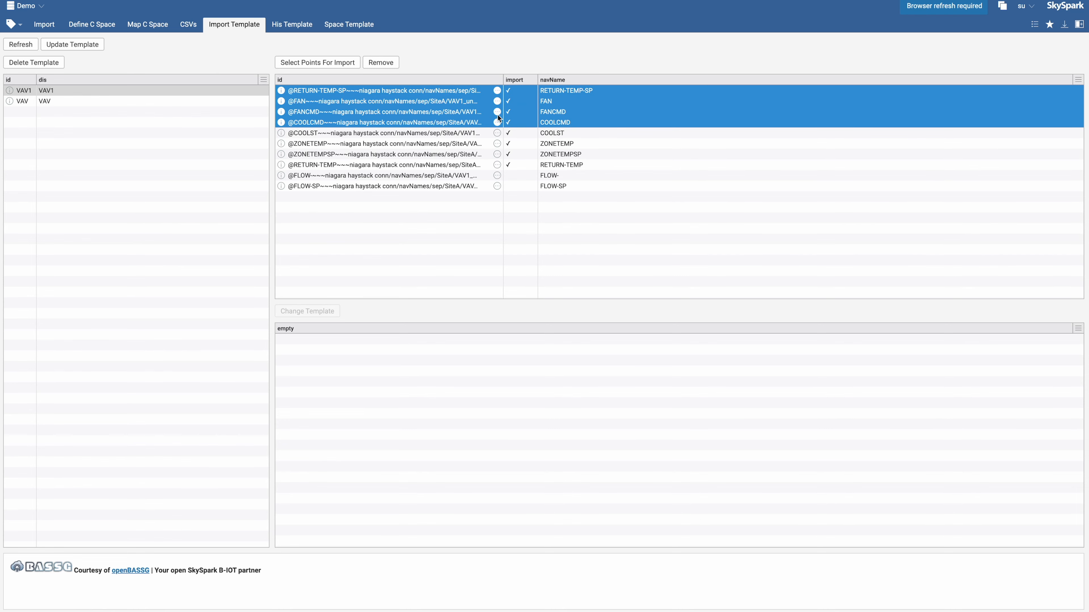
{"action": "left_click", "coordinate": [384, 62]}
Mark the FLOW- point of the VAV1 template for import
{"action": "left_click", "coordinate": [514, 177]}
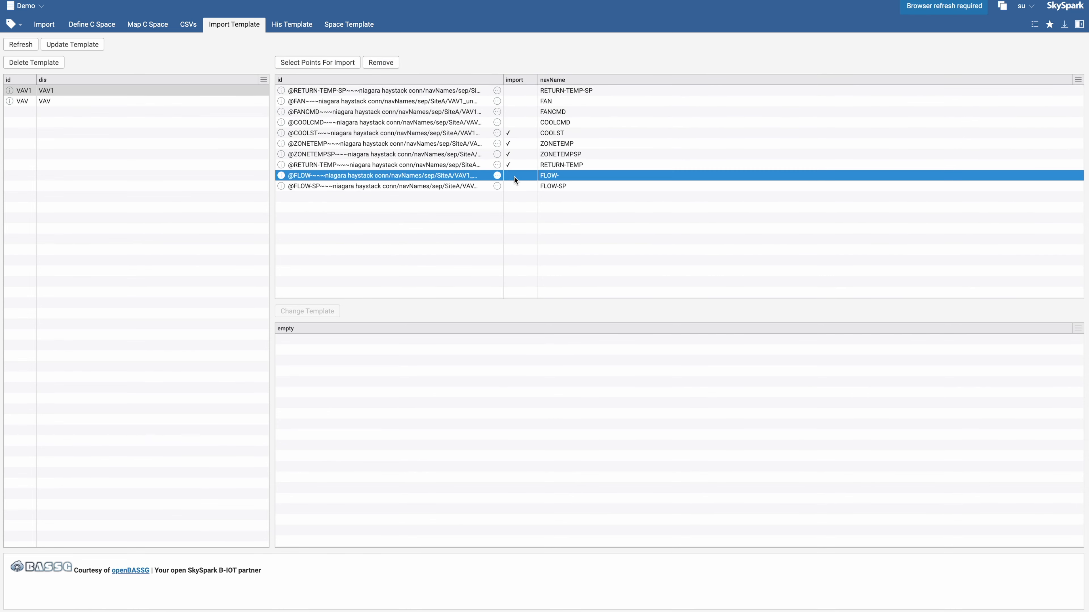
{"action": "left_click", "coordinate": [317, 63]}
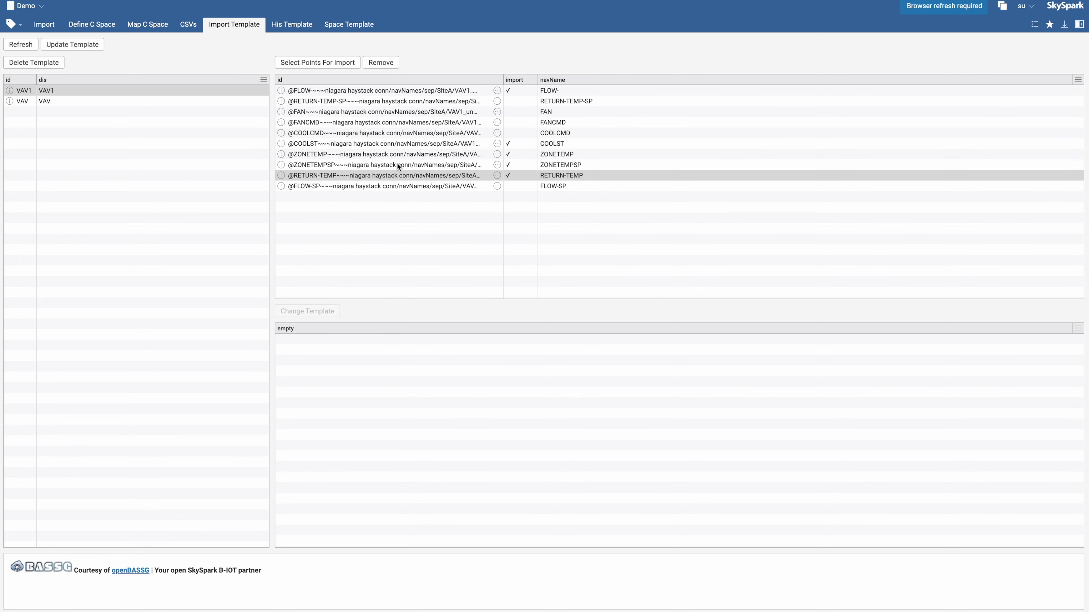
{"action": "left_click", "coordinate": [185, 141]}
Update the VAV1 template, setting its nhaystackTemplate to VAV1
{"action": "left_click", "coordinate": [165, 92]}
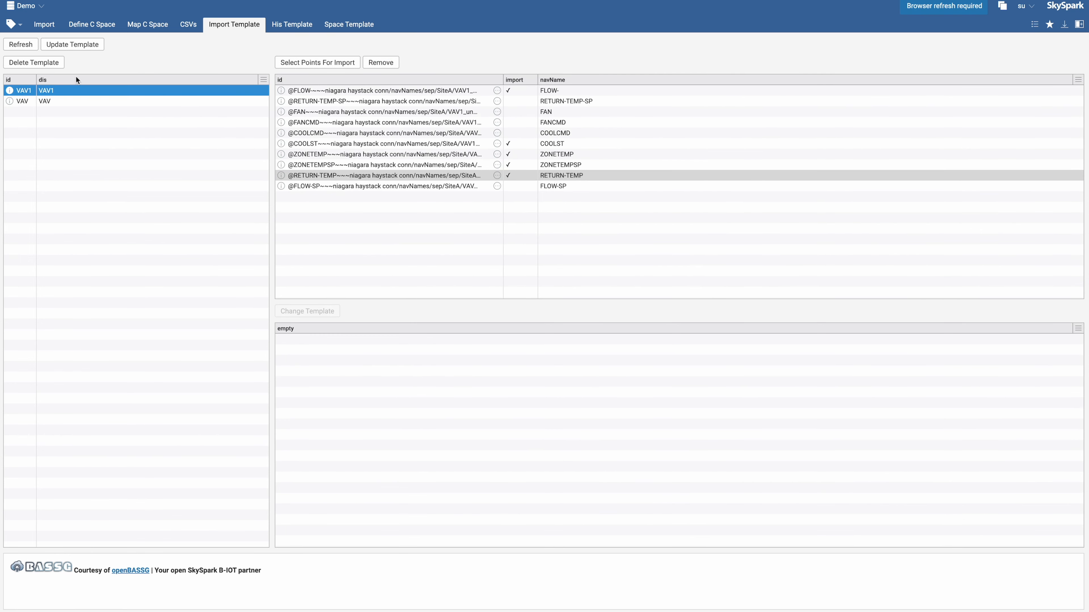
{"action": "left_click", "coordinate": [88, 45]}
{"action": "left_click", "coordinate": [621, 292]}
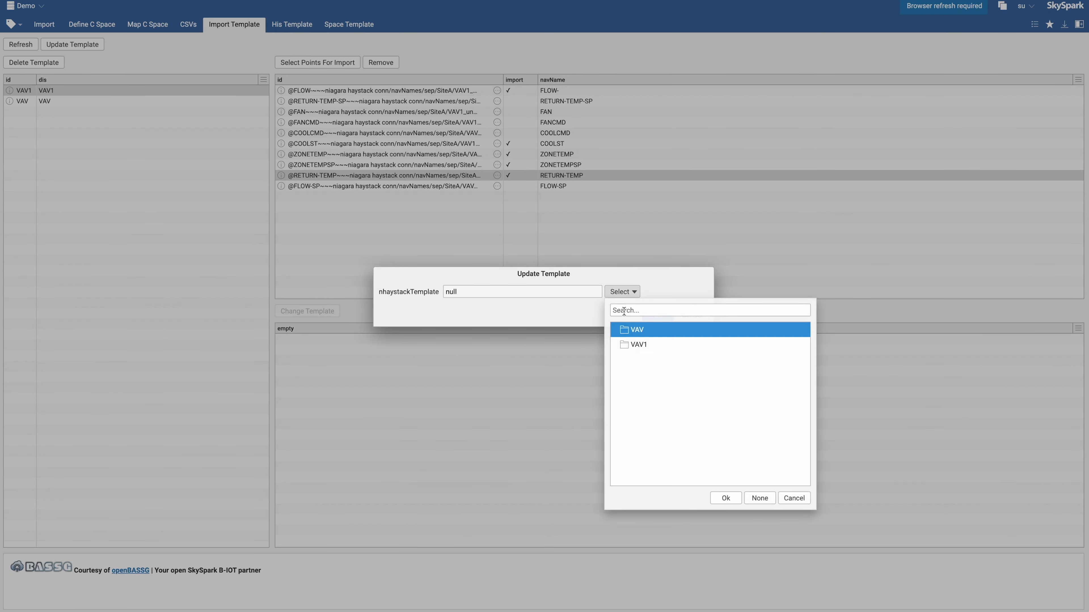
{"action": "double_click", "coordinate": [634, 345]}
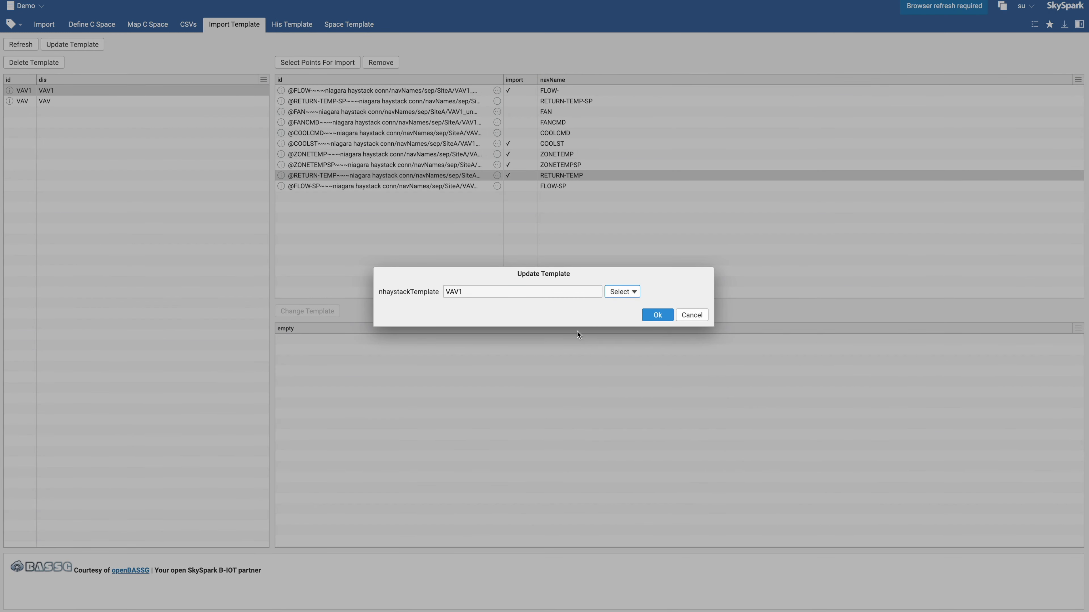
{"action": "left_click", "coordinate": [655, 316]}
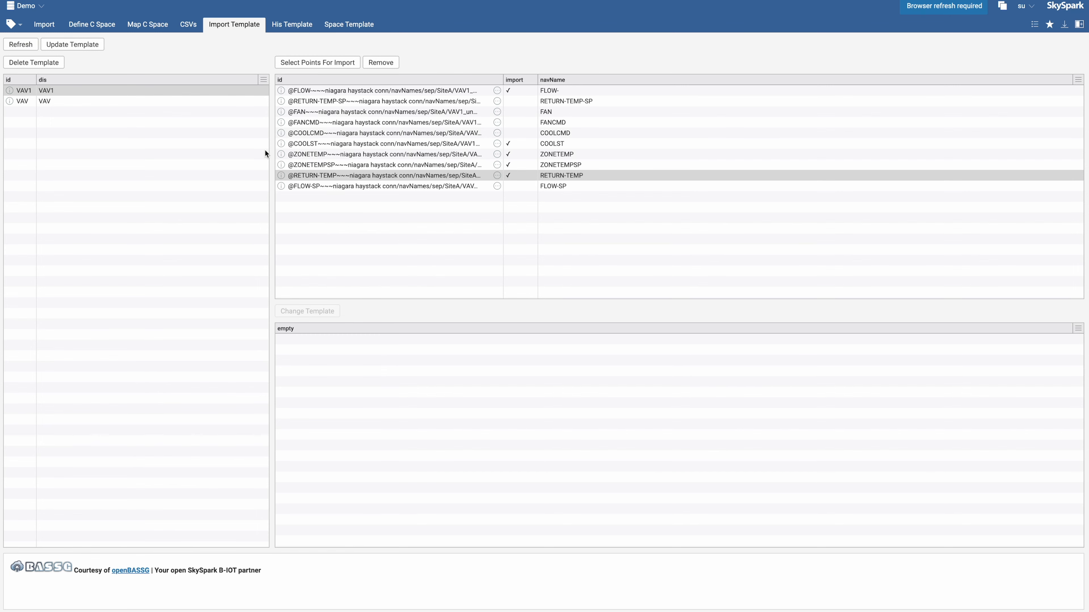
Edit the VAV history template and set its hisCollectInterval to 10min
{"action": "left_click", "coordinate": [283, 26]}
{"action": "left_click", "coordinate": [73, 90]}
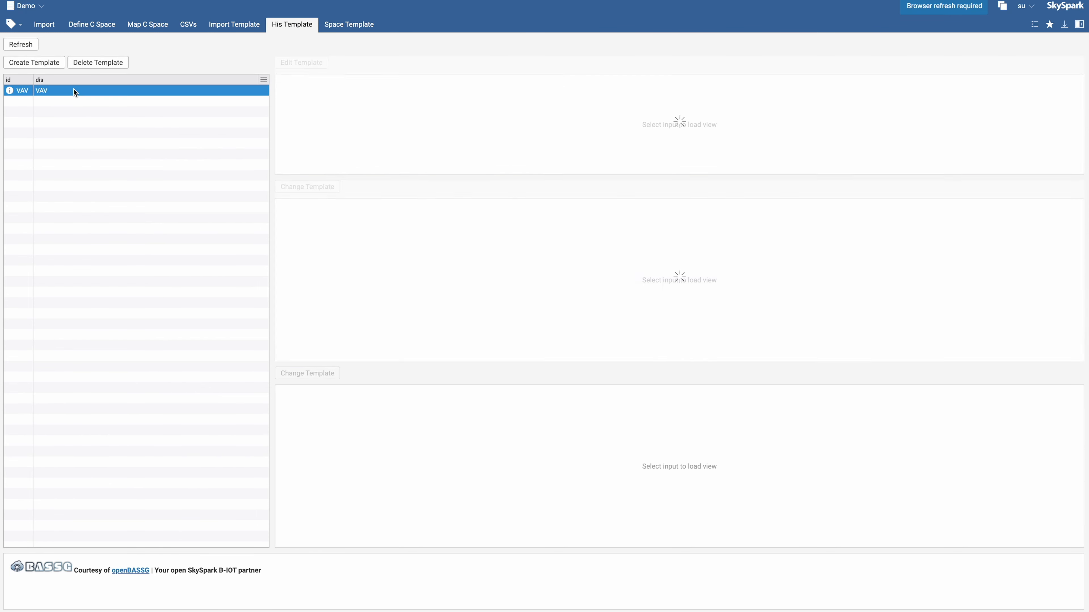
{"action": "left_click", "coordinate": [420, 89]}
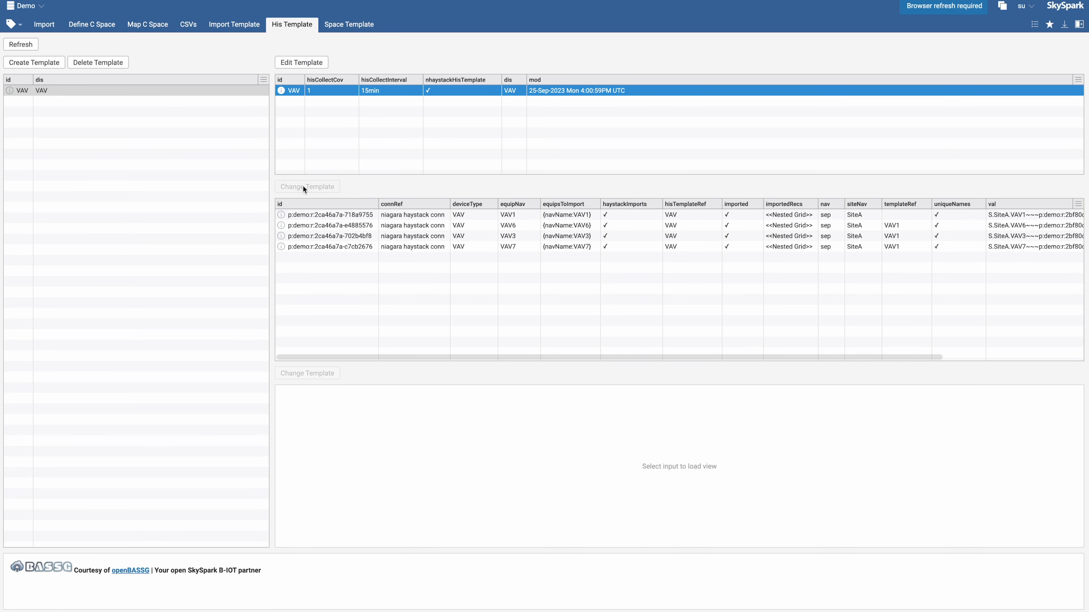
{"action": "left_click", "coordinate": [300, 63]}
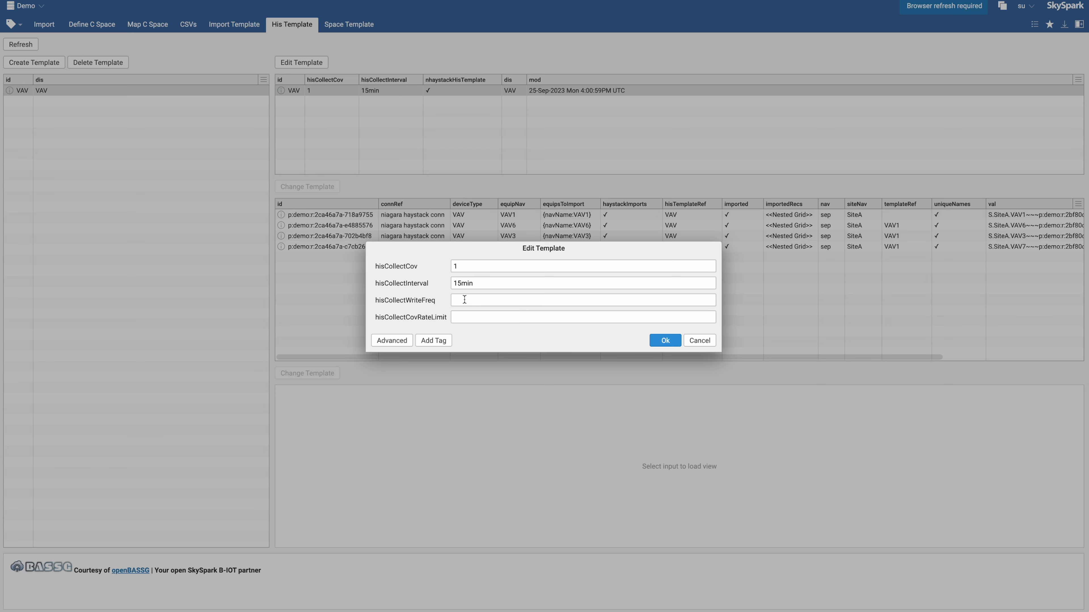
{"action": "left_click", "coordinate": [476, 285]}
{"action": "key", "text": "BackSpace"}
{"action": "type", "text": "0"}
{"action": "left_click", "coordinate": [664, 340]}
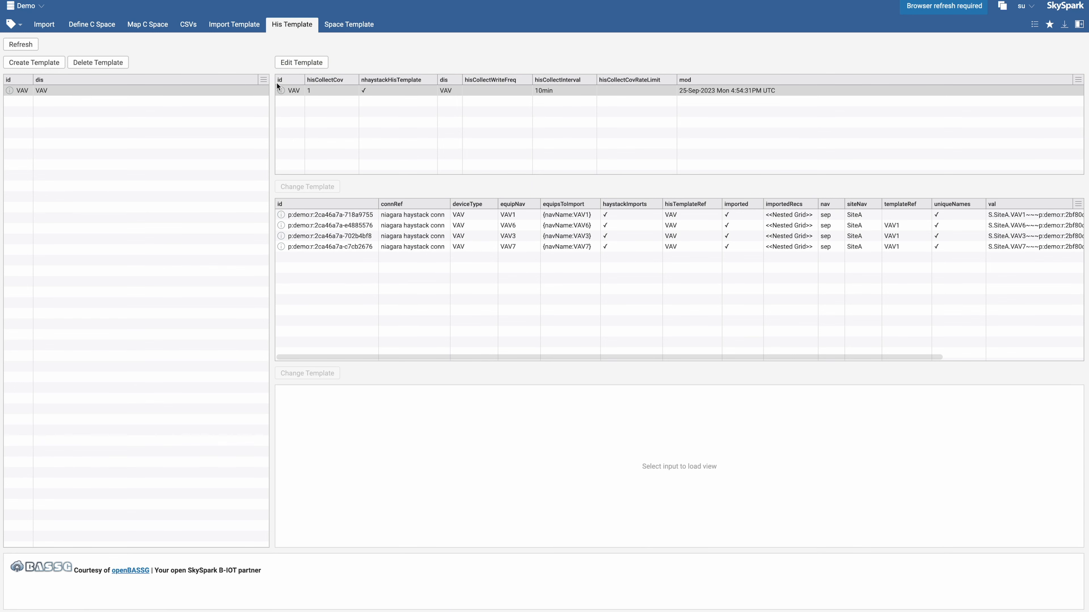
Open the space templates for Site F and select its CHILLER equip
{"action": "left_click", "coordinate": [347, 24]}
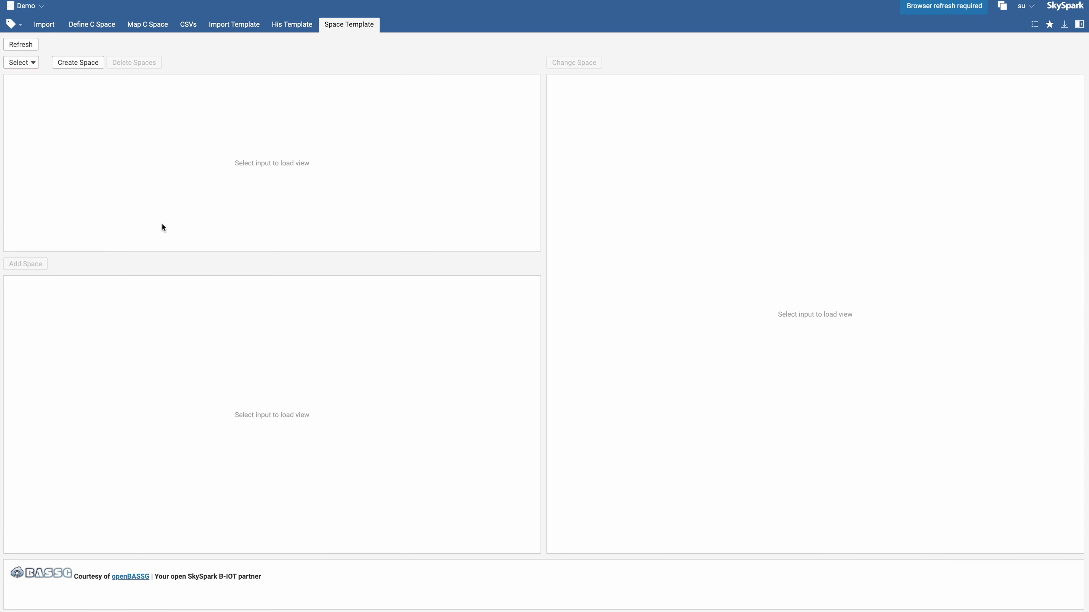
{"action": "left_click", "coordinate": [24, 64]}
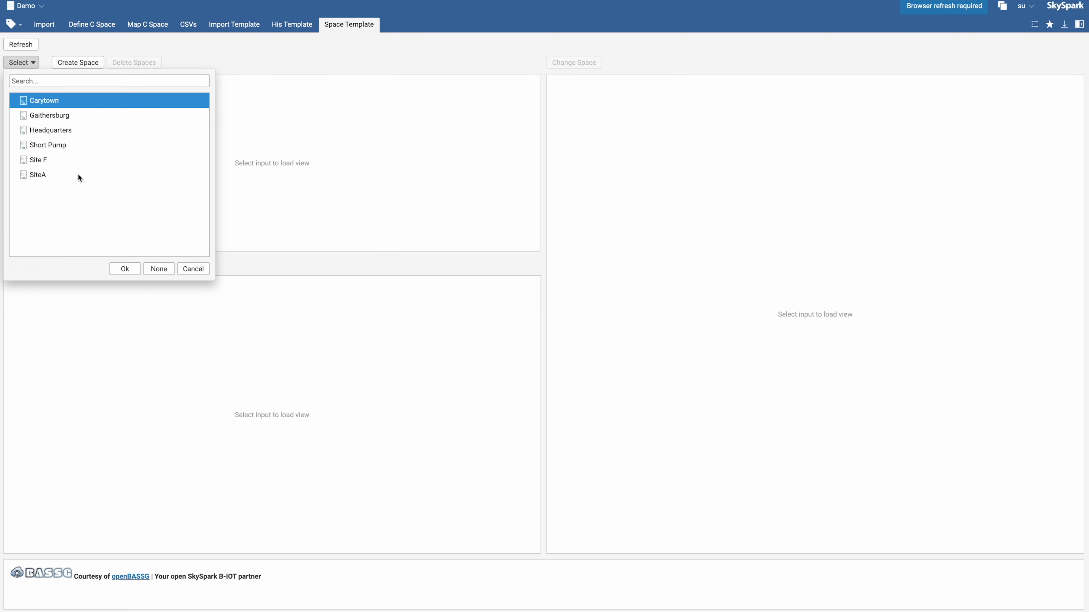
{"action": "double_click", "coordinate": [39, 161]}
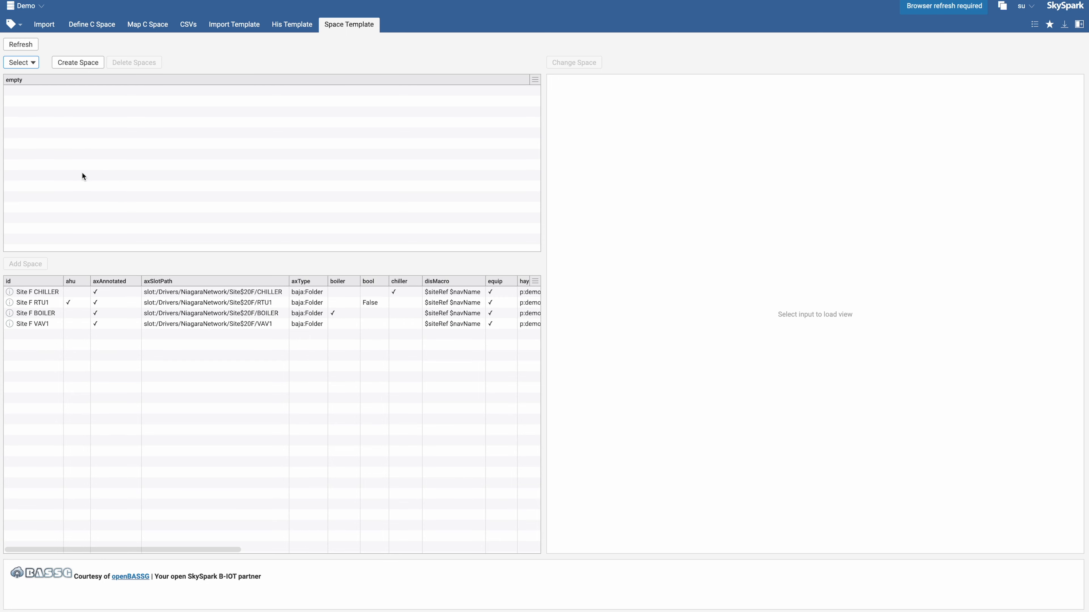
{"action": "left_click", "coordinate": [123, 293]}
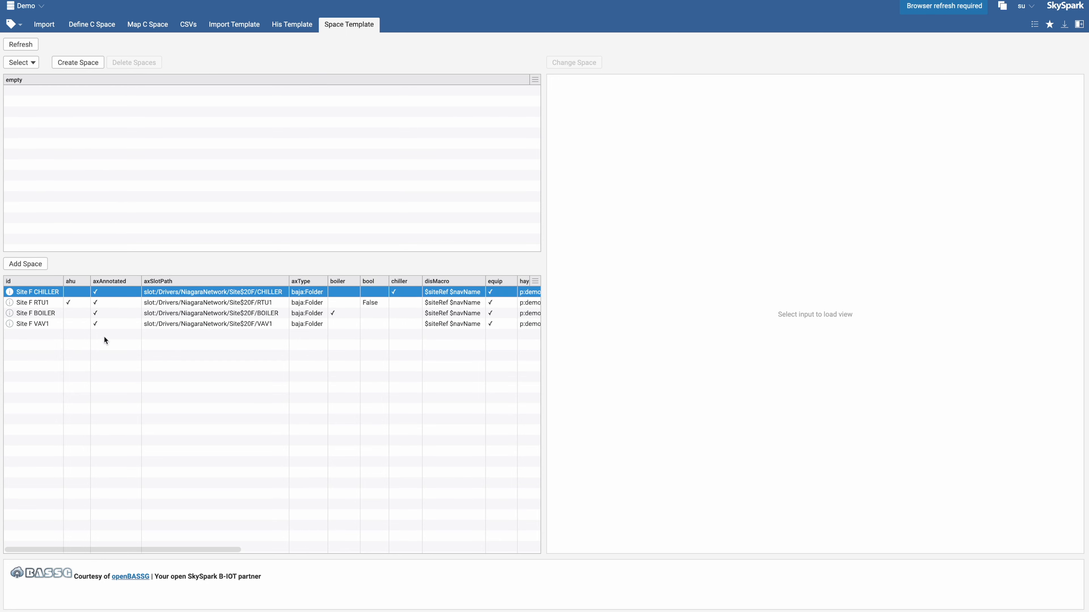